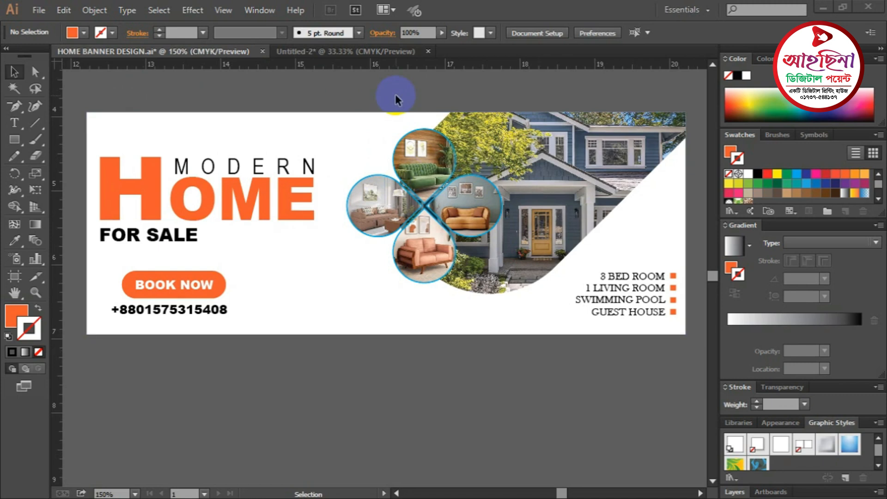
- Zoom out and pan so the banner sits top-left with empty canvas beside it
{"action": "scroll", "coordinate": [397, 97], "scroll_direction": "up", "scroll_amount": 1}
{"action": "scroll", "coordinate": [400, 99], "scroll_direction": "down", "scroll_amount": 1}
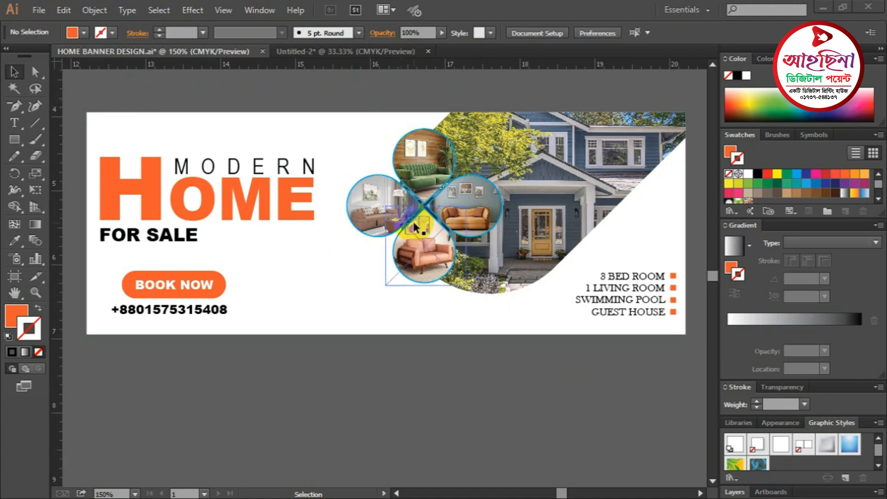
{"action": "scroll", "coordinate": [392, 106], "scroll_direction": "up", "scroll_amount": 1}
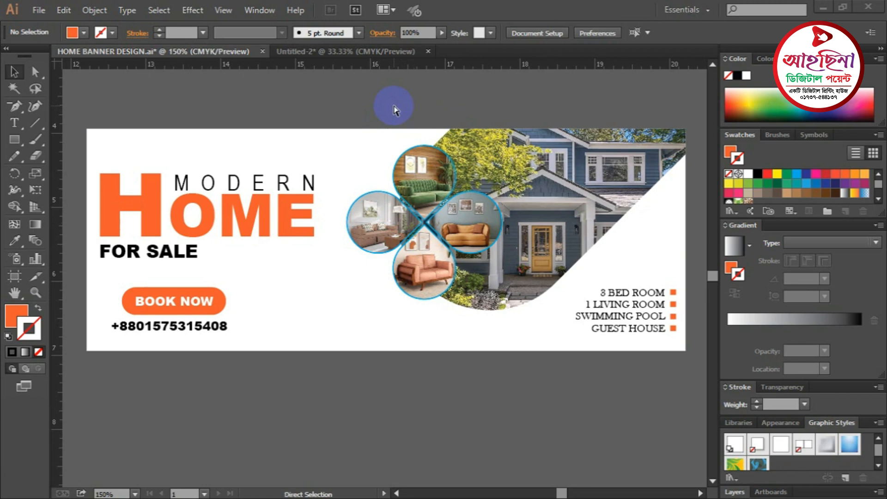
{"action": "key", "text": "ctrl+minus"}
{"action": "key", "text": "ctrl+minus"}
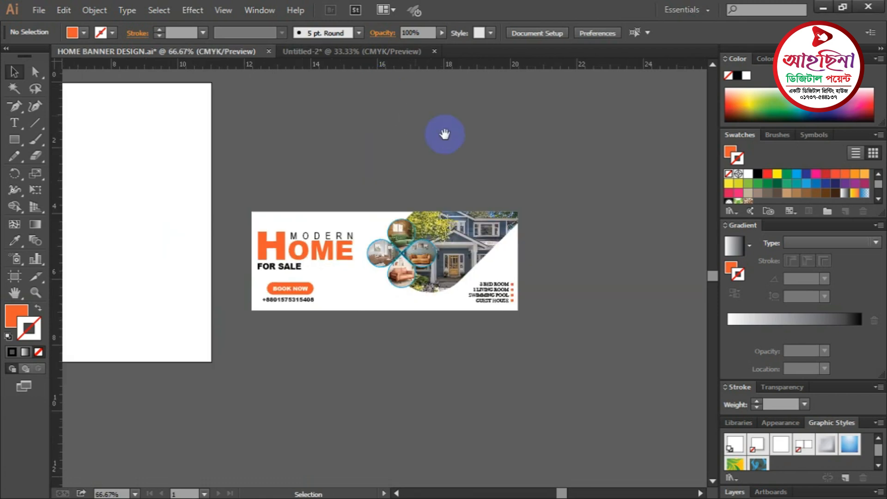
{"action": "left_click_drag", "start_coordinate": [444, 132], "coordinate": [312, 55]}
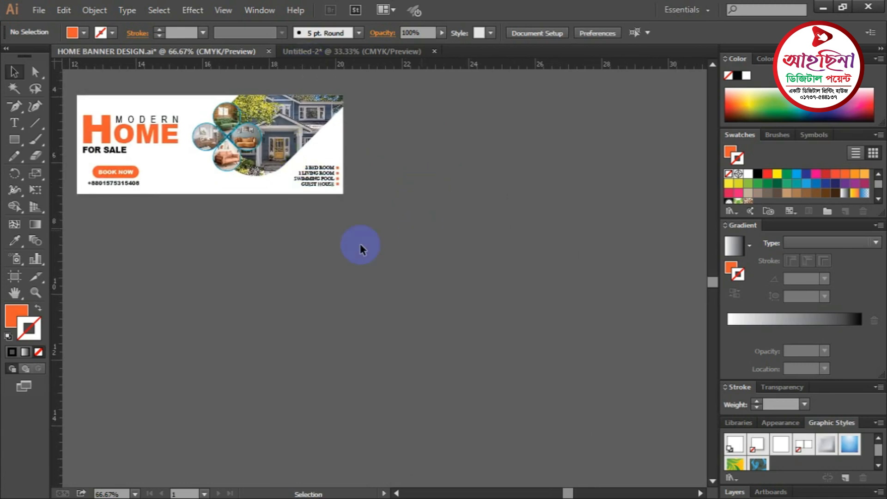
- Create an 8 in × 3 in rectangle and move it left toward the banner
{"action": "left_click", "coordinate": [14, 137]}
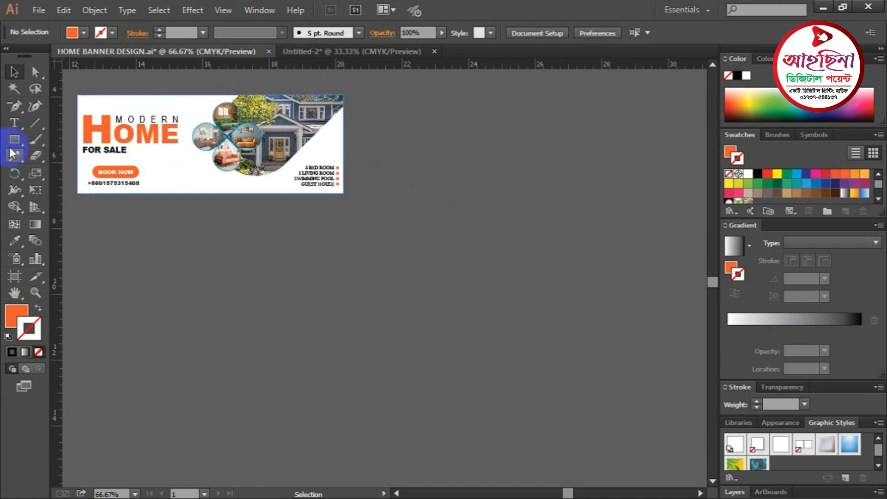
{"action": "left_click_drag", "start_coordinate": [13, 146], "coordinate": [79, 141]}
{"action": "left_click", "coordinate": [468, 198]}
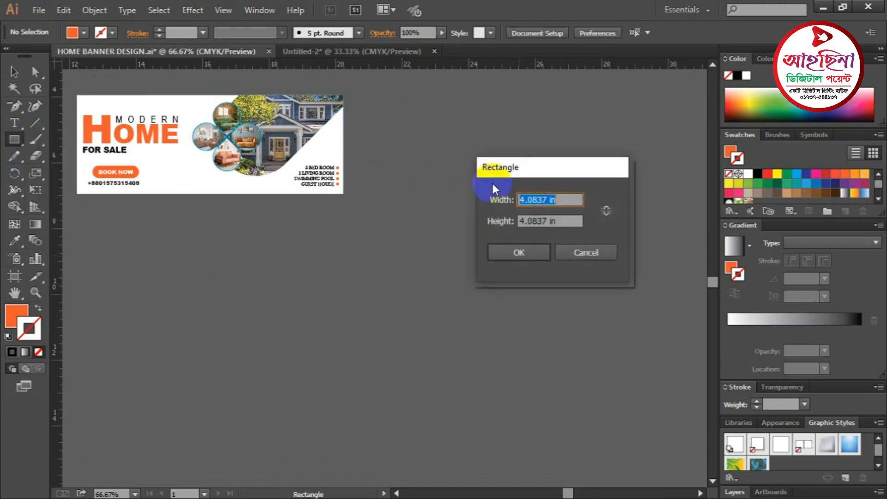
{"action": "left_click_drag", "start_coordinate": [536, 169], "coordinate": [520, 164]}
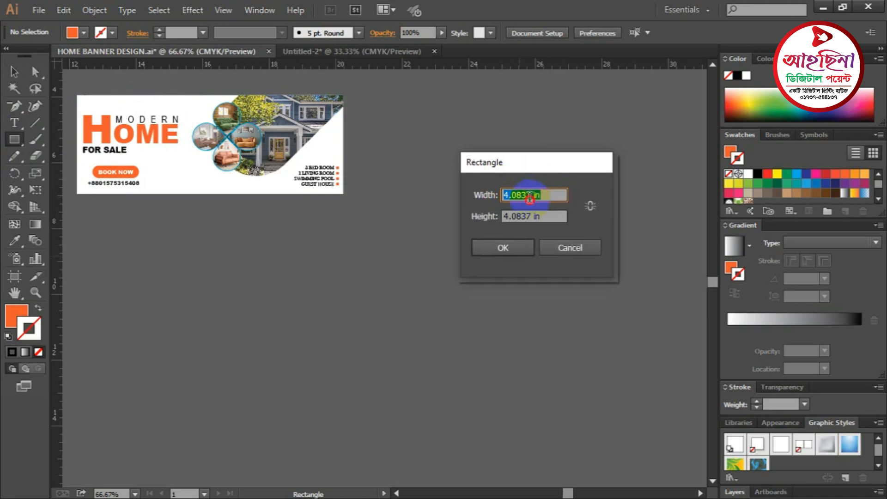
{"action": "left_click_drag", "start_coordinate": [534, 195], "coordinate": [501, 216]}
{"action": "type", "text": "8"}
{"action": "key", "text": "BackSpace"}
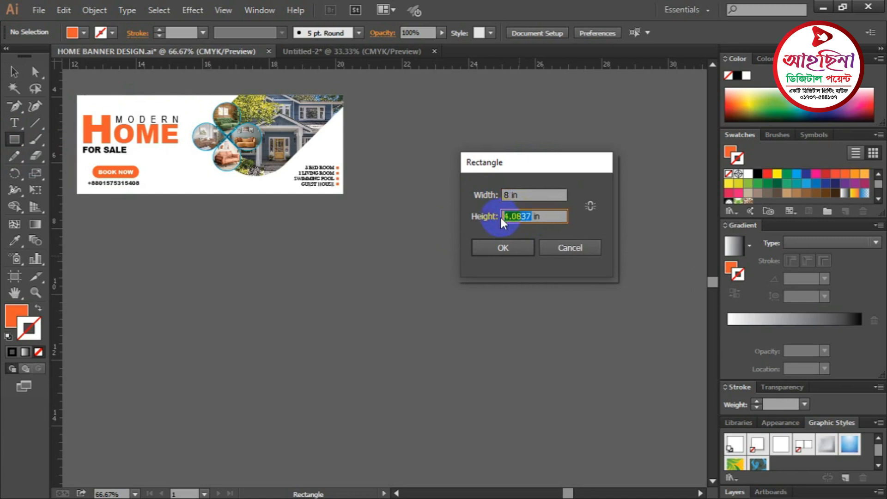
{"action": "type", "text": "3"}
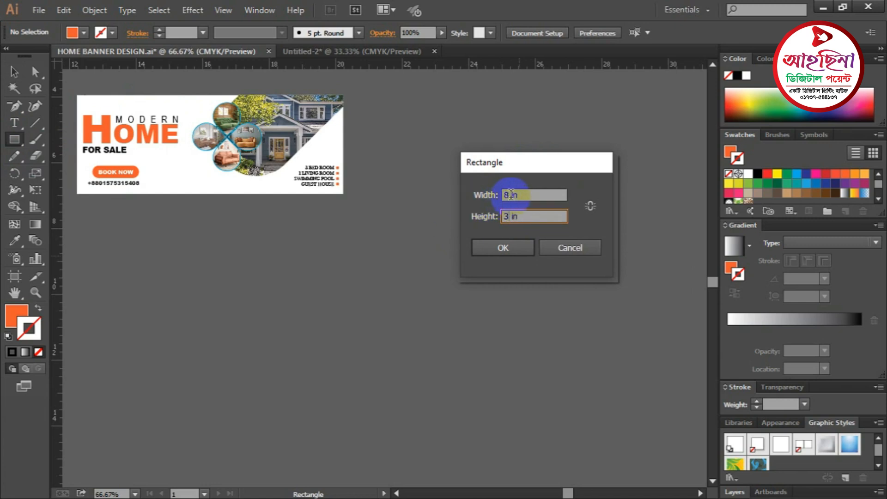
{"action": "left_click", "coordinate": [484, 246]}
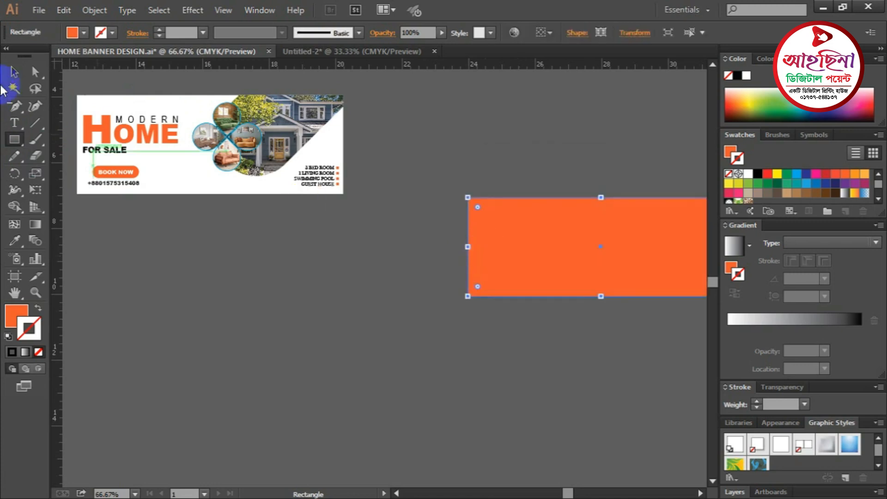
{"action": "left_click", "coordinate": [14, 73]}
{"action": "left_click_drag", "start_coordinate": [579, 243], "coordinate": [479, 245]}
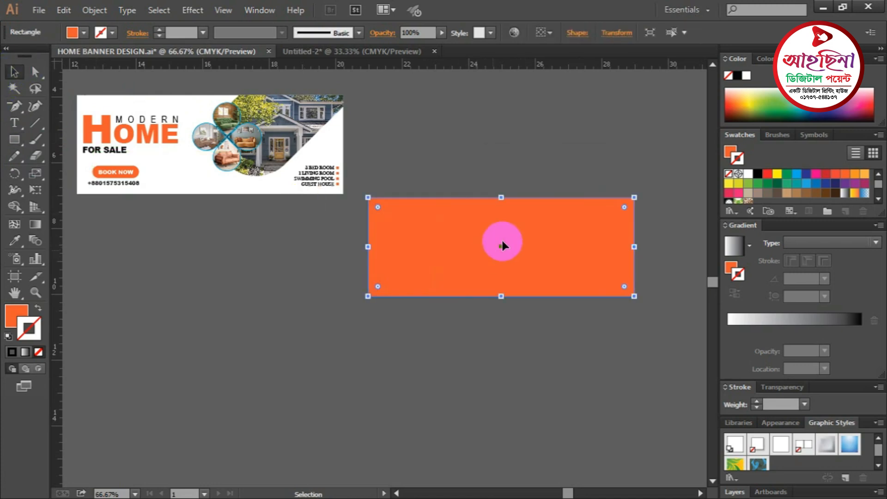
- Swap the rectangle's orange fill to white and set its stroke to None
{"action": "left_click", "coordinate": [738, 174]}
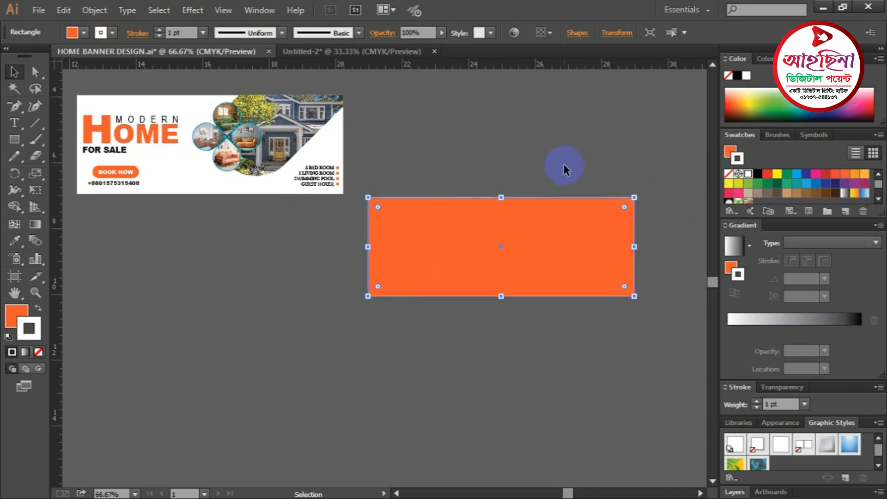
{"action": "left_click", "coordinate": [38, 308]}
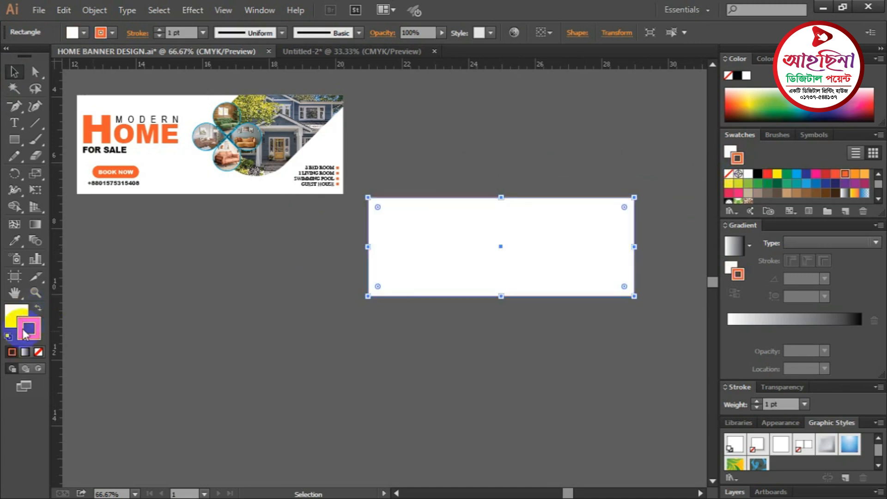
{"action": "left_click", "coordinate": [38, 353]}
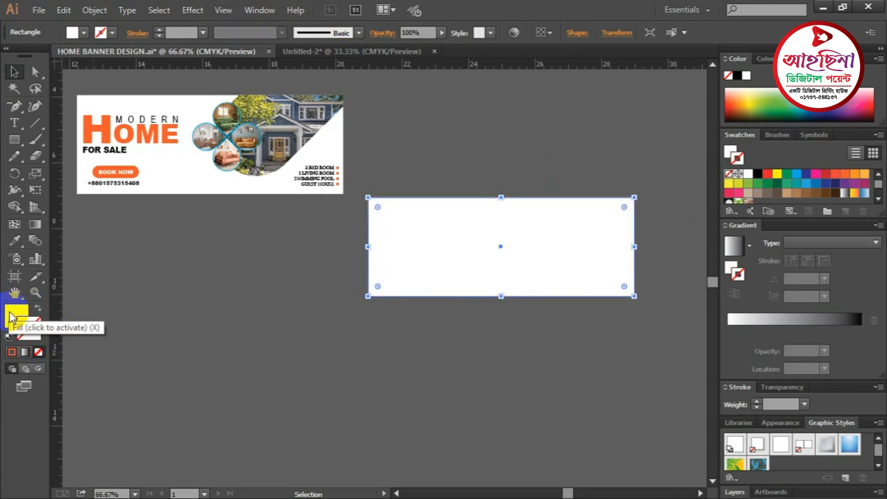
{"action": "left_click", "coordinate": [234, 301]}
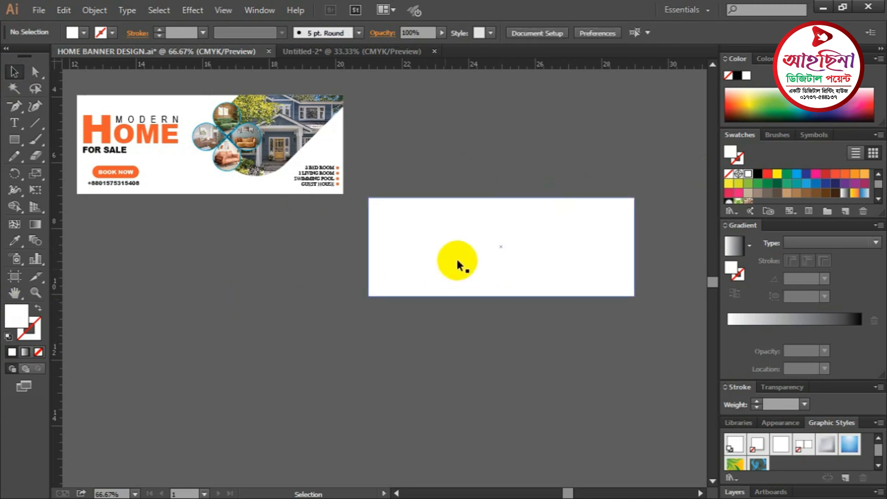
{"action": "left_click", "coordinate": [478, 258]}
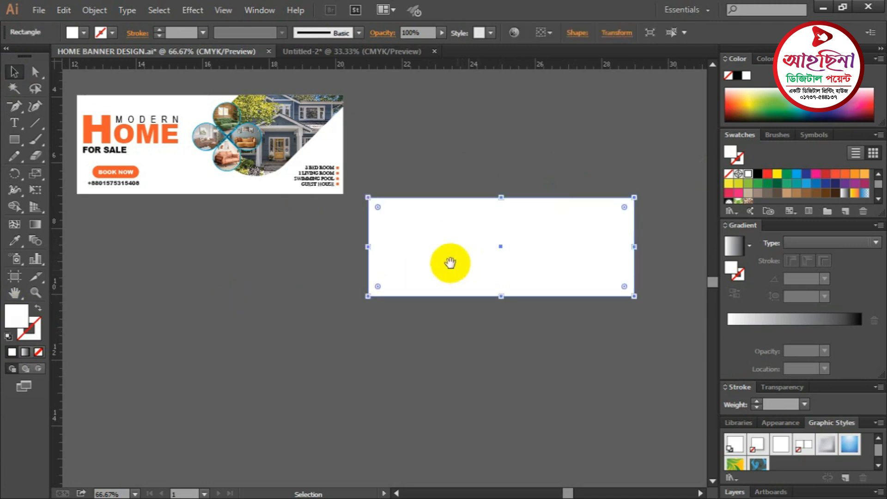
- Zoom in and pan to centre the white rectangle in view
{"action": "left_click_drag", "start_coordinate": [450, 259], "coordinate": [470, 255]}
{"action": "key", "text": "a"}
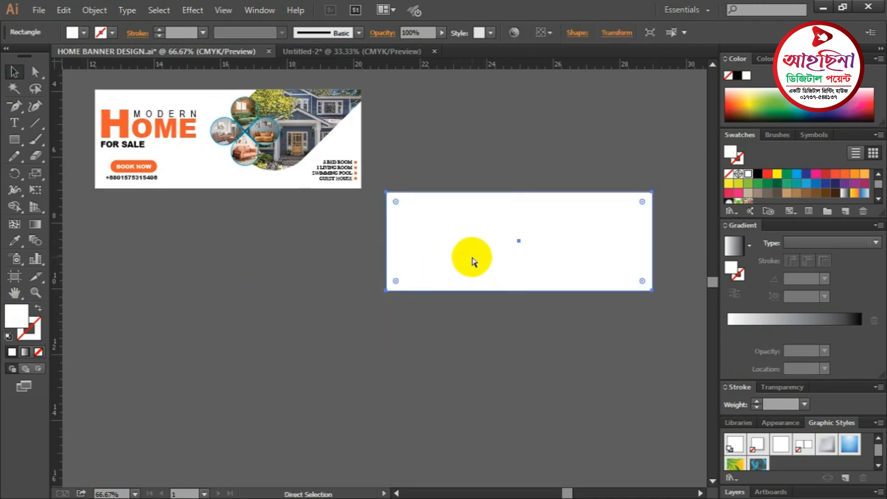
{"action": "key", "text": "ctrl+shift+a"}
{"action": "key", "text": "v"}
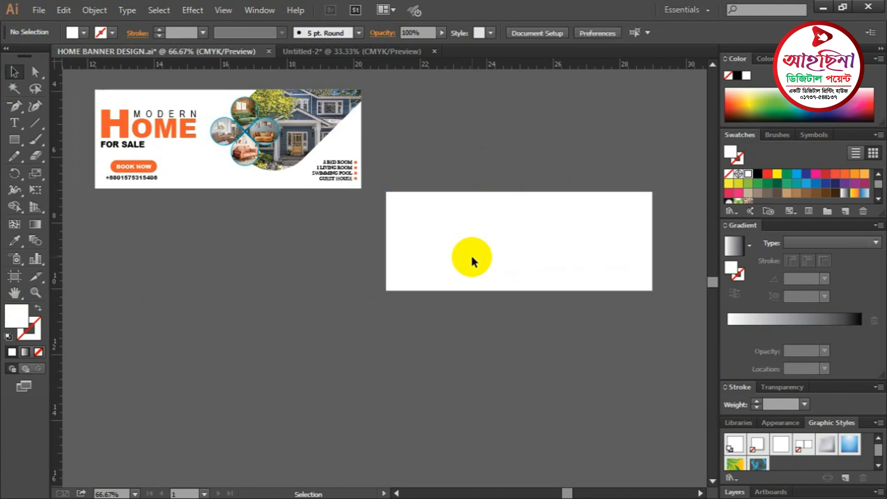
{"action": "key", "text": "z"}
{"action": "left_click", "coordinate": [534, 258], "text": "ctrl"}
{"action": "left_click_drag", "start_coordinate": [456, 282], "coordinate": [579, 326]}
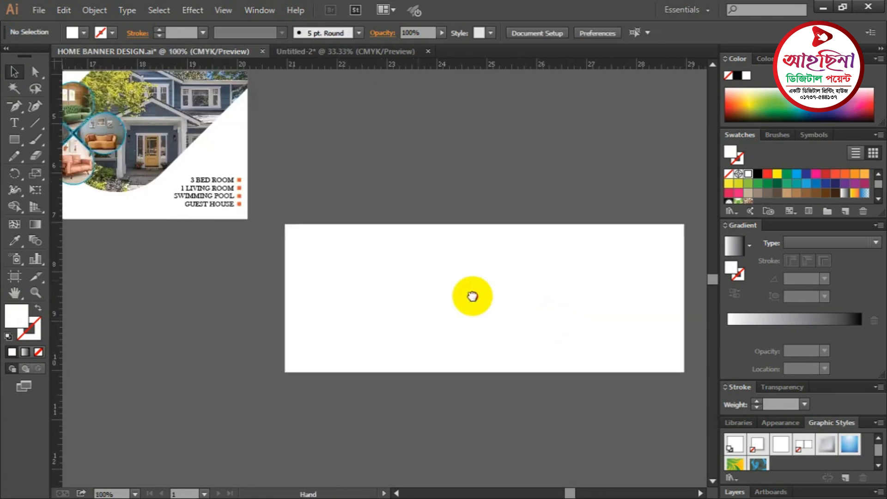
{"action": "left_click_drag", "start_coordinate": [472, 296], "coordinate": [593, 335]}
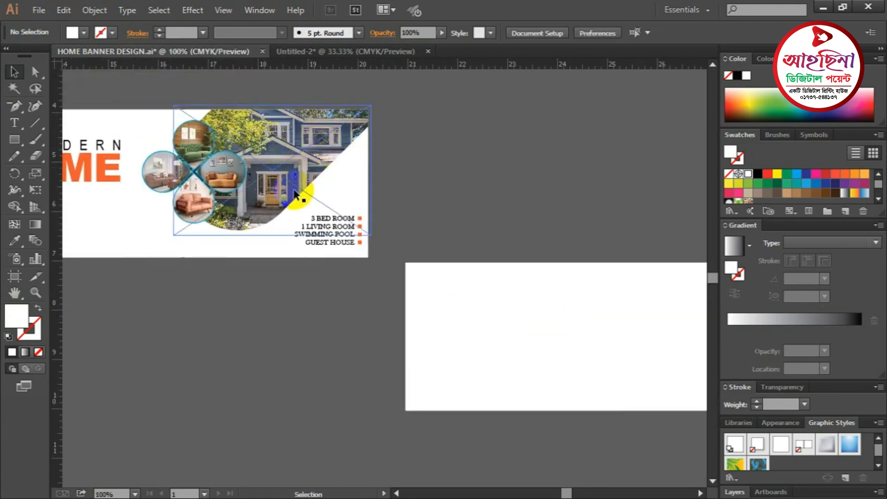
{"action": "left_click", "coordinate": [459, 187]}
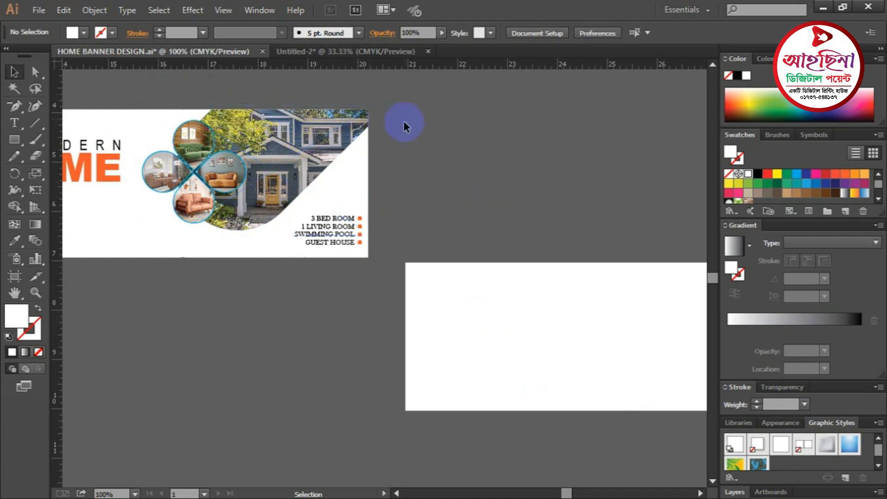
{"action": "left_click_drag", "start_coordinate": [584, 301], "coordinate": [394, 196]}
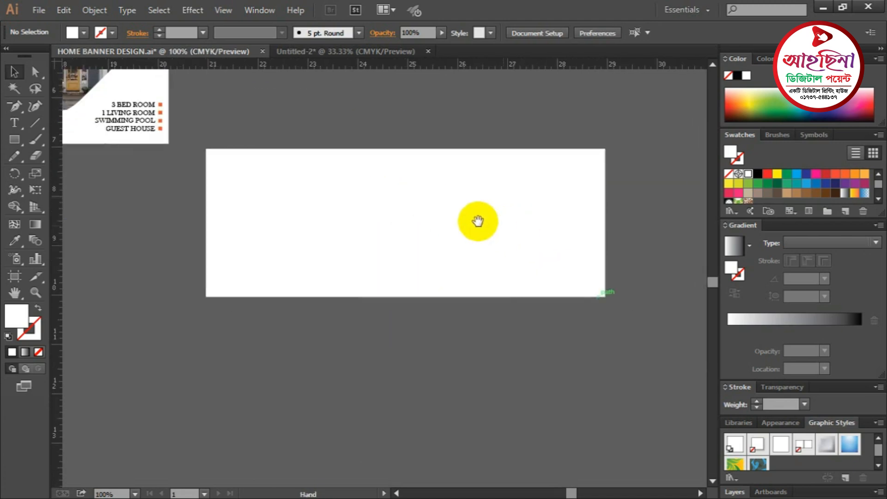
{"action": "left_click_drag", "start_coordinate": [476, 220], "coordinate": [492, 241]}
- Draw a tall black rectangle across the white rectangle and rotate it about 45 degrees
{"action": "left_click", "coordinate": [14, 139]}
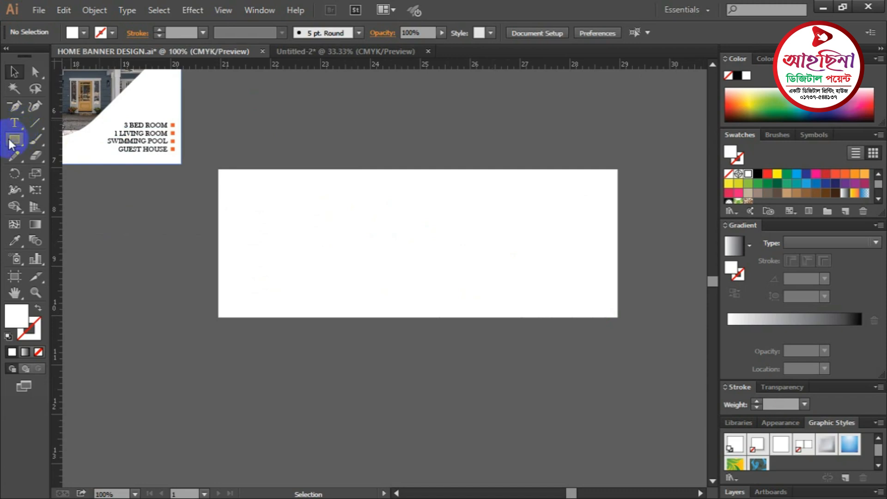
{"action": "left_click_drag", "start_coordinate": [21, 139], "coordinate": [62, 141]}
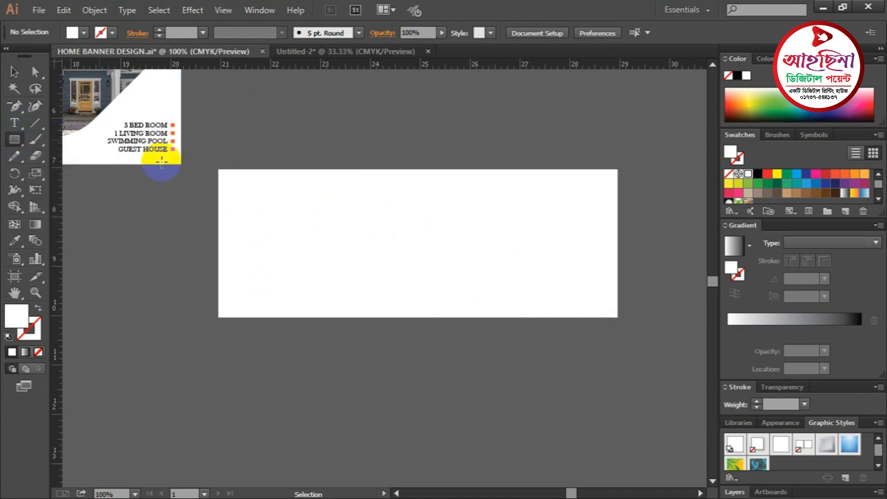
{"action": "left_click_drag", "start_coordinate": [365, 110], "coordinate": [476, 350]}
{"action": "left_click", "coordinate": [13, 71]}
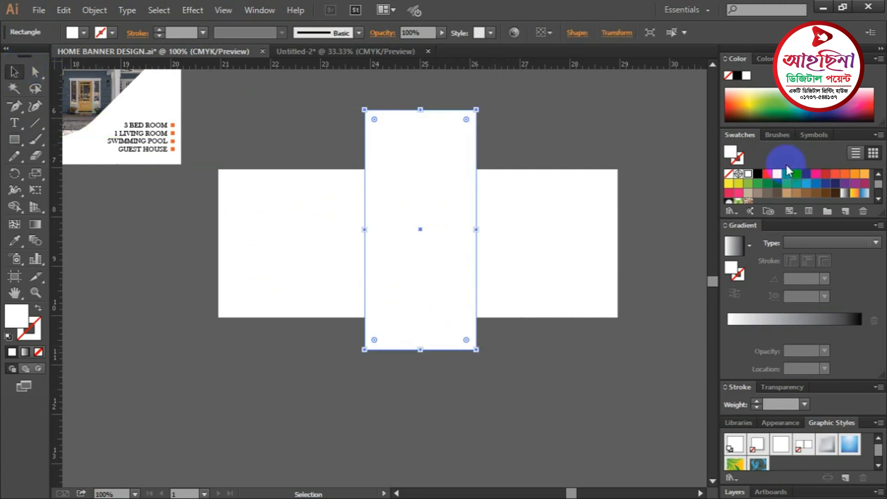
{"action": "left_click", "coordinate": [758, 176]}
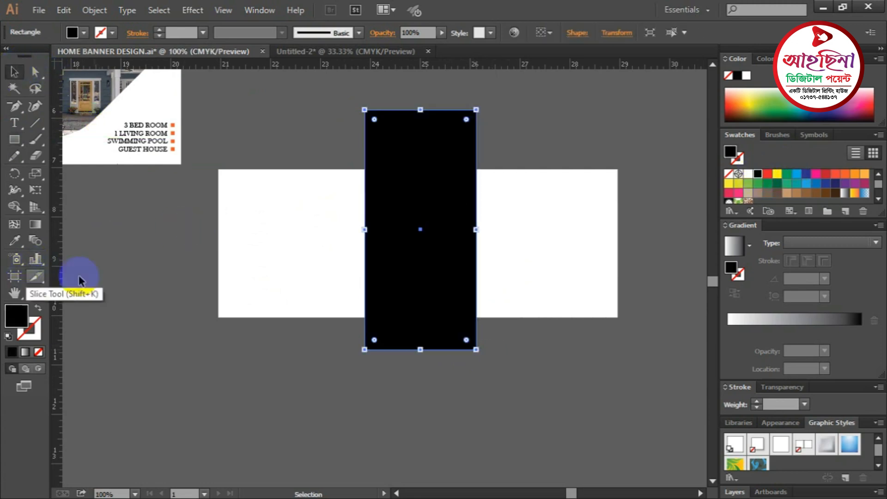
{"action": "left_click_drag", "start_coordinate": [483, 105], "coordinate": [532, 163]}
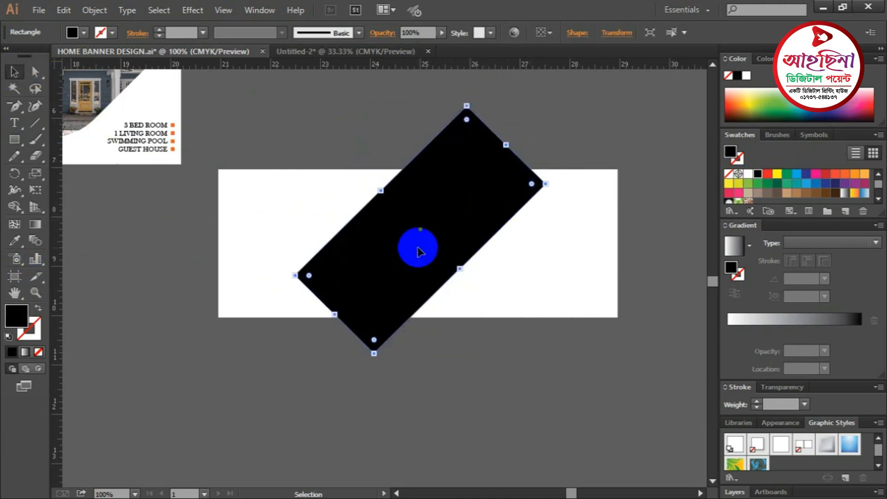
- Round the black bar's bottom and left corners to 1.12 in
{"action": "left_click", "coordinate": [35, 72]}
{"action": "left_click", "coordinate": [333, 307]}
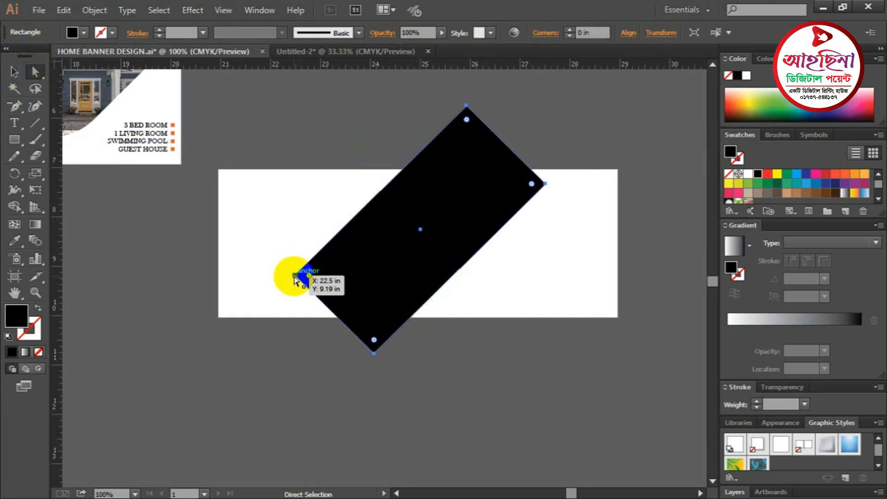
{"action": "left_click", "coordinate": [294, 277]}
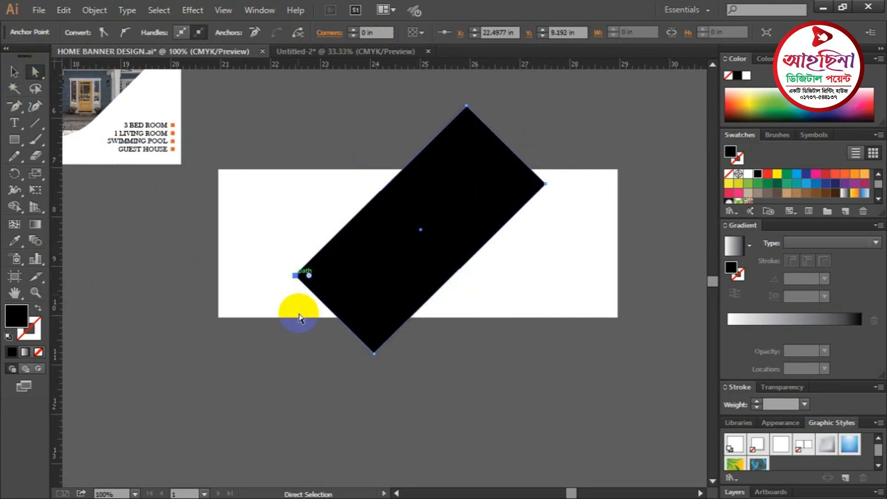
{"action": "left_click", "coordinate": [374, 354]}
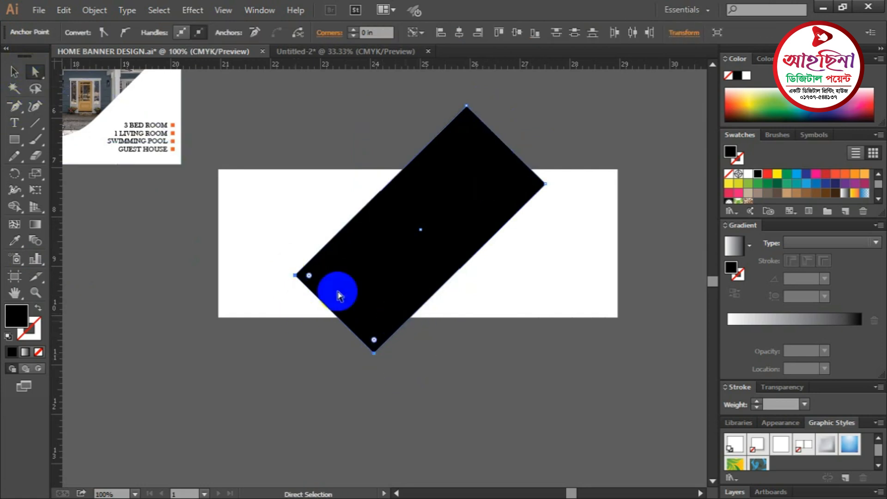
{"action": "left_click", "coordinate": [309, 276], "text": "shift"}
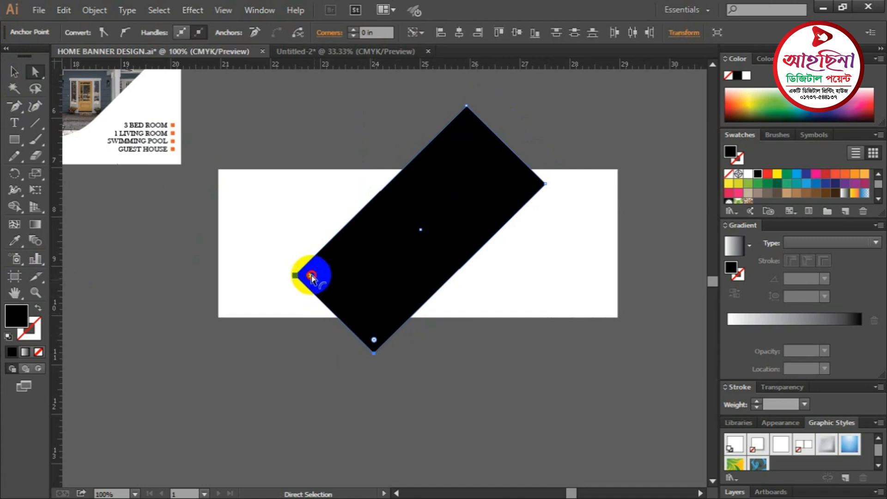
{"action": "left_click_drag", "start_coordinate": [311, 276], "coordinate": [557, 178]}
{"action": "left_click", "coordinate": [14, 72]}
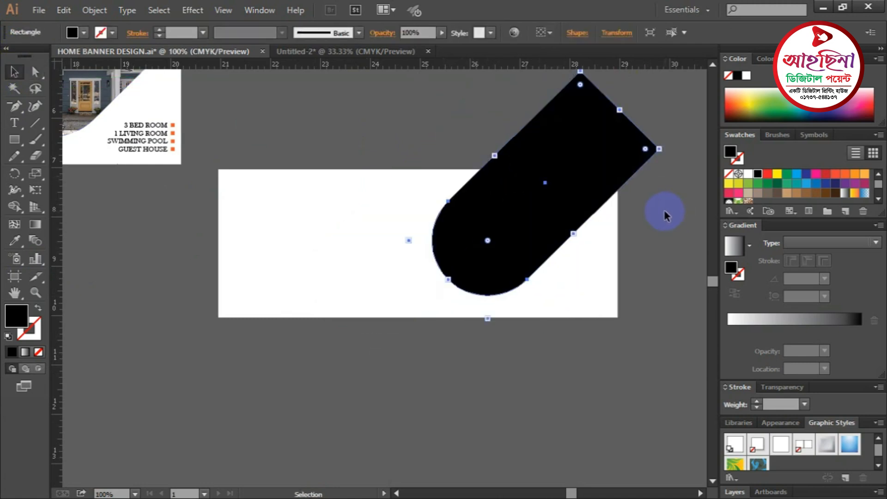
{"action": "left_click", "coordinate": [664, 210]}
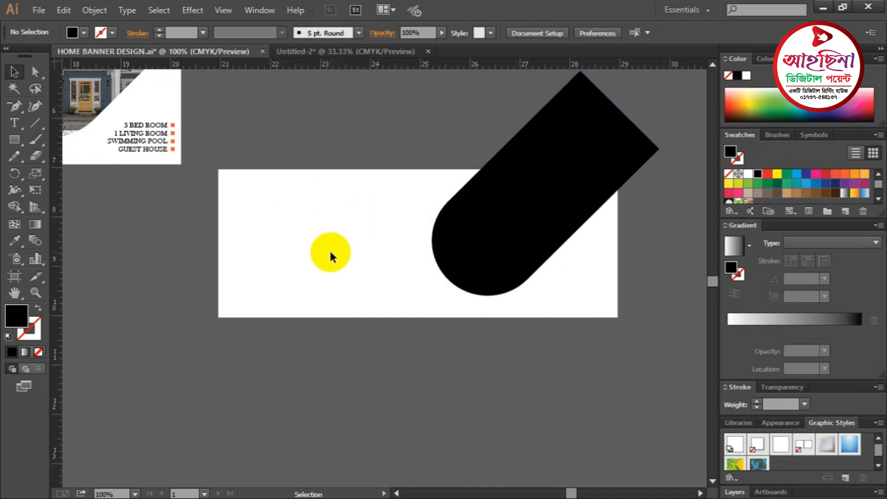
- Select the white rectangle and black bar, then delete the bar's overhang with Shape Builder
{"action": "key", "text": "a"}
{"action": "key", "text": "v"}
{"action": "left_click", "coordinate": [331, 257]}
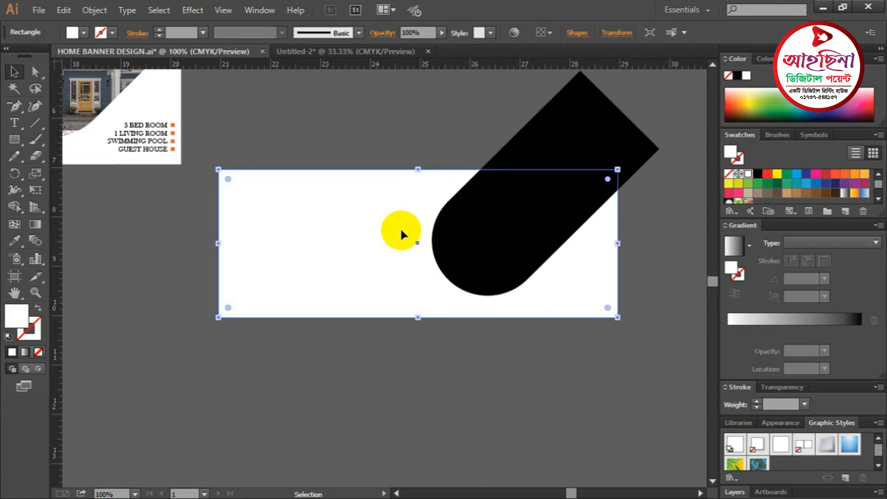
{"action": "left_click", "coordinate": [426, 125]}
{"action": "left_click_drag", "start_coordinate": [354, 125], "coordinate": [583, 315]}
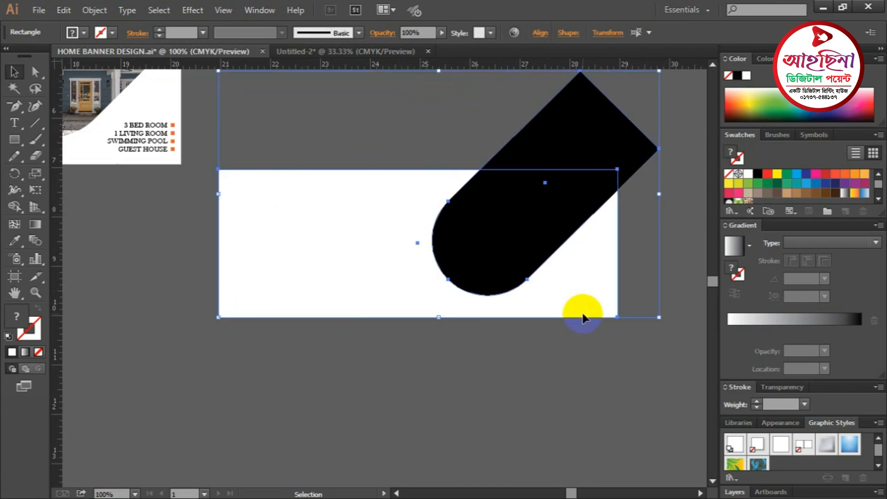
{"action": "left_click", "coordinate": [13, 208]}
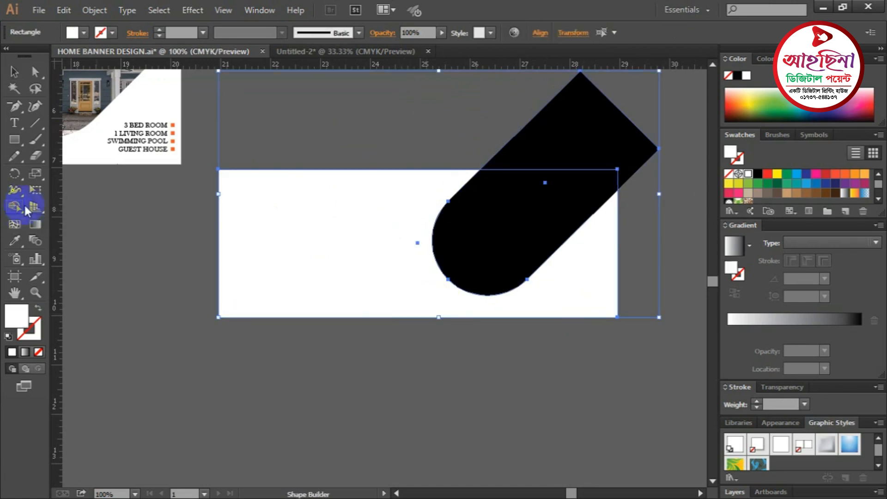
{"action": "mouse_move", "coordinate": [530, 135]}
{"action": "left_mouse_down"}
{"action": "mouse_move", "coordinate": [592, 131]}
{"action": "mouse_move", "coordinate": [557, 144]}
{"action": "left_mouse_up"}
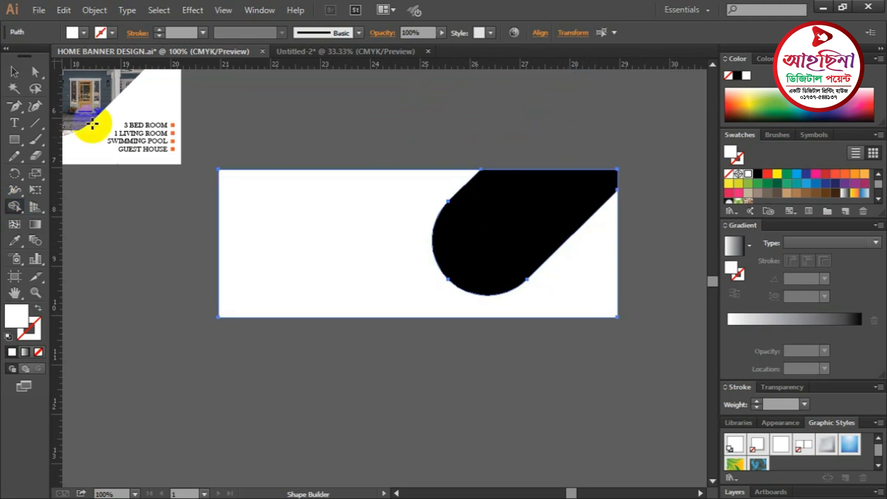
{"action": "left_click", "coordinate": [14, 72]}
{"action": "left_click", "coordinate": [386, 107]}
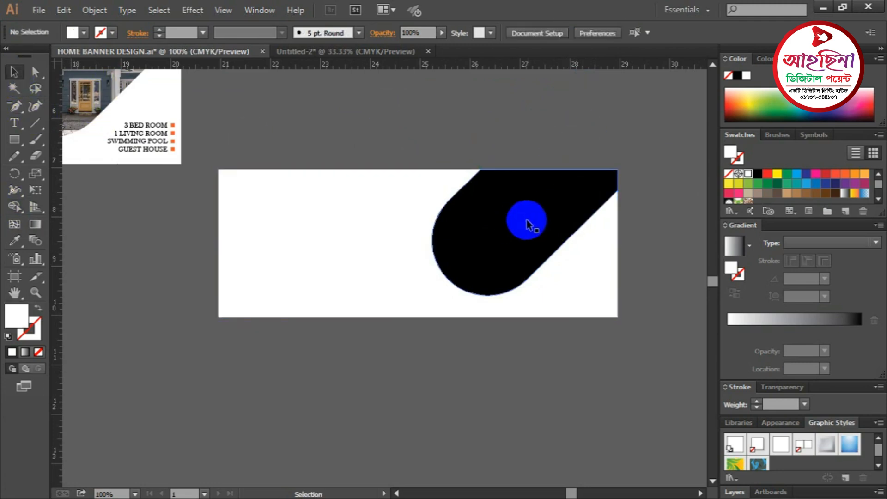
{"action": "left_click_drag", "start_coordinate": [353, 123], "coordinate": [554, 255]}
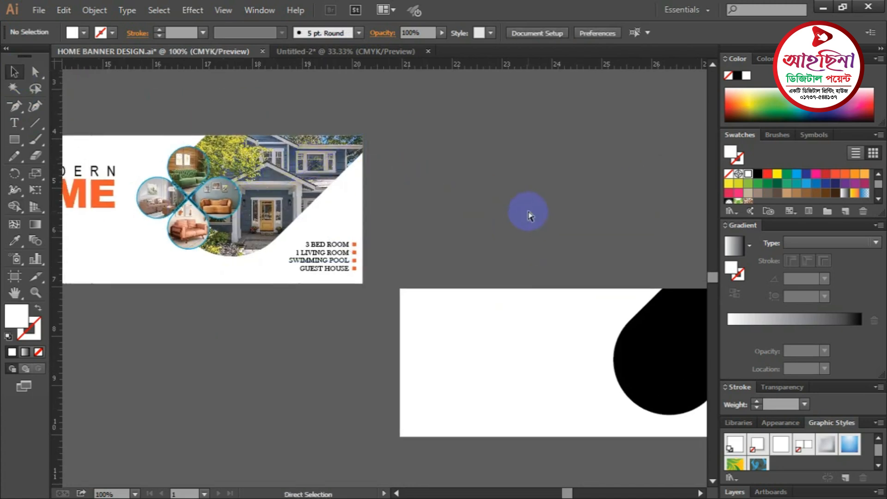
- Swap the trimmed black shape's fill and stroke so it becomes an unfilled black outline
{"action": "key", "text": "ctrl+minus"}
{"action": "key", "text": "ctrl+minus"}
{"action": "left_click", "coordinate": [472, 320], "text": "ctrl"}
{"action": "left_click", "coordinate": [472, 320], "text": "ctrl"}
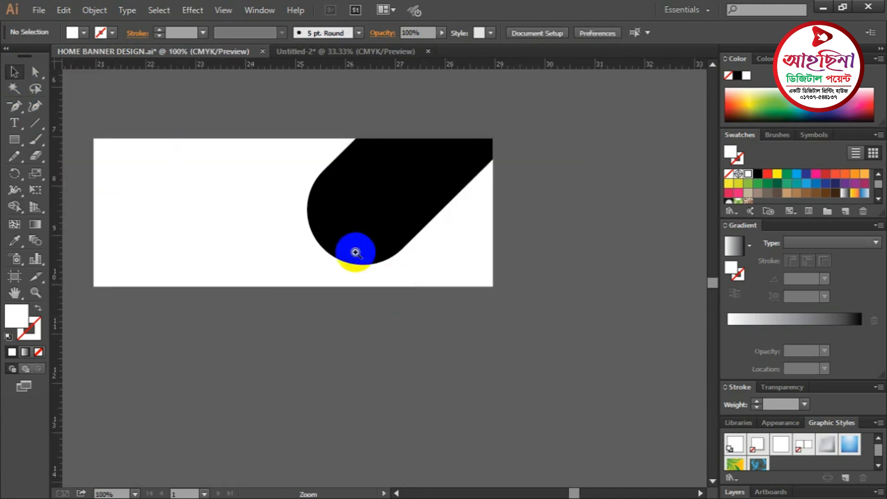
{"action": "left_click", "coordinate": [356, 250], "text": "ctrl"}
{"action": "left_click_drag", "start_coordinate": [450, 277], "coordinate": [489, 310]}
{"action": "left_click", "coordinate": [496, 216]}
{"action": "left_click", "coordinate": [527, 229]}
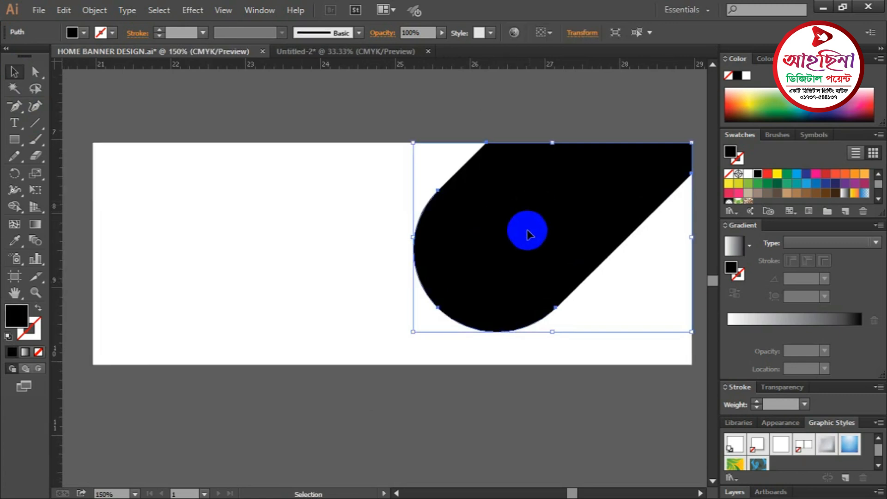
{"action": "key", "text": "ctrl+minus"}
{"action": "key", "text": "v"}
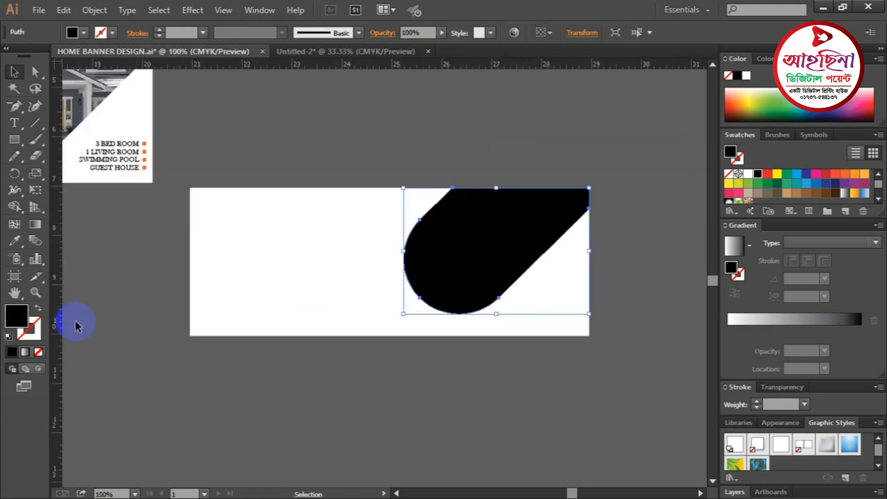
{"action": "left_click", "coordinate": [39, 308]}
{"action": "left_click", "coordinate": [130, 305]}
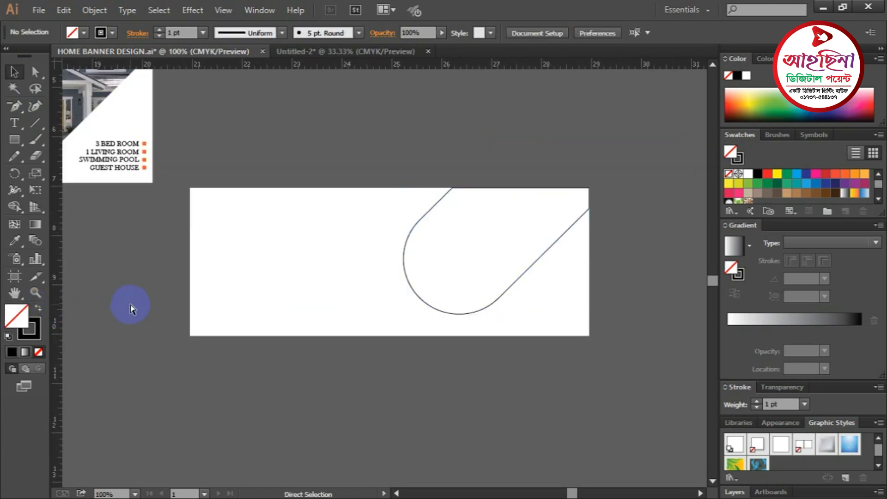
- Move the outline off the white rectangle to the upper right
{"action": "key", "text": "ctrl+minus"}
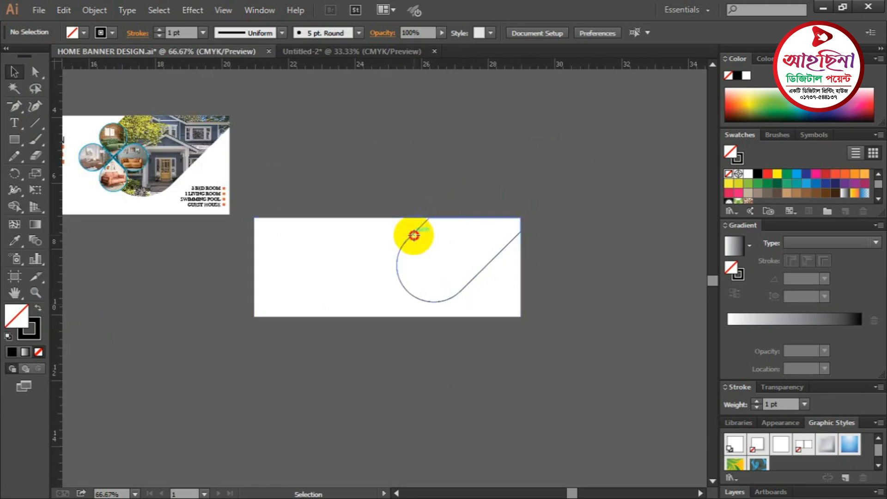
{"action": "left_click_drag", "start_coordinate": [414, 236], "coordinate": [520, 119]}
{"action": "left_click", "coordinate": [595, 199]}
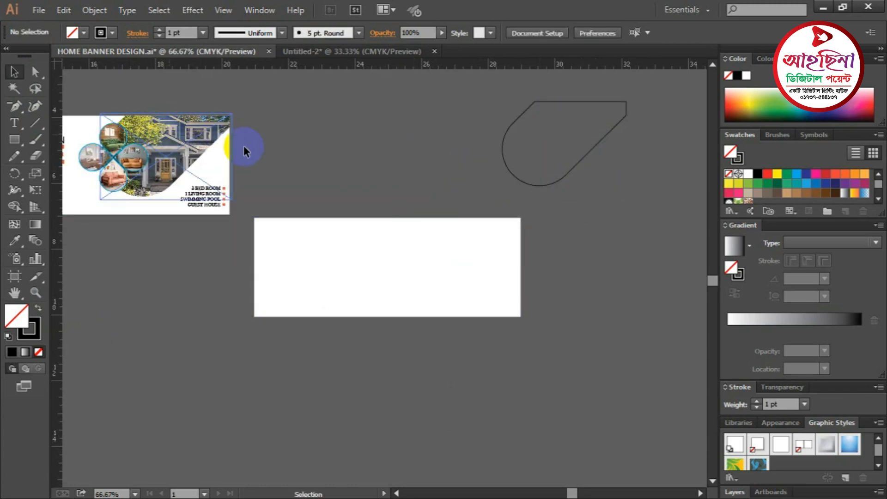
{"action": "scroll", "coordinate": [398, 178], "scroll_direction": "up", "scroll_amount": 3}
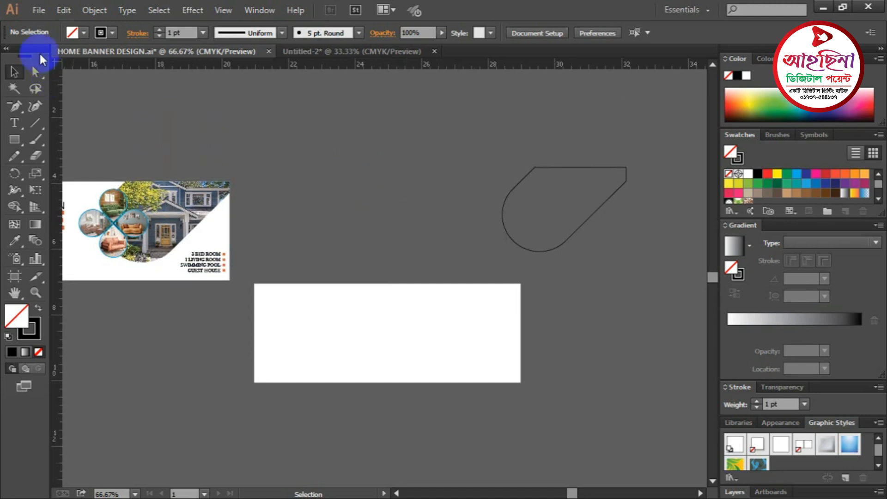
{"action": "left_click", "coordinate": [37, 10]}
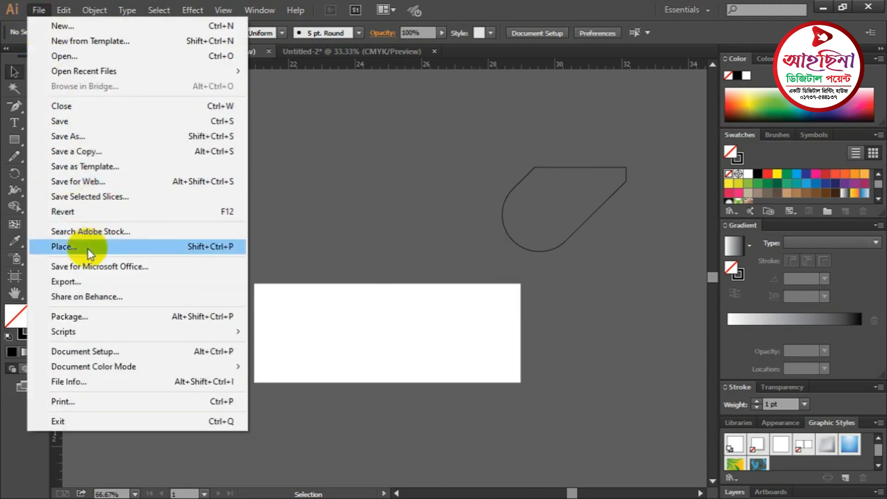
- Place the house photo NWM136331096 above the white rectangle, sizing it by dragging
{"action": "left_click", "coordinate": [74, 246]}
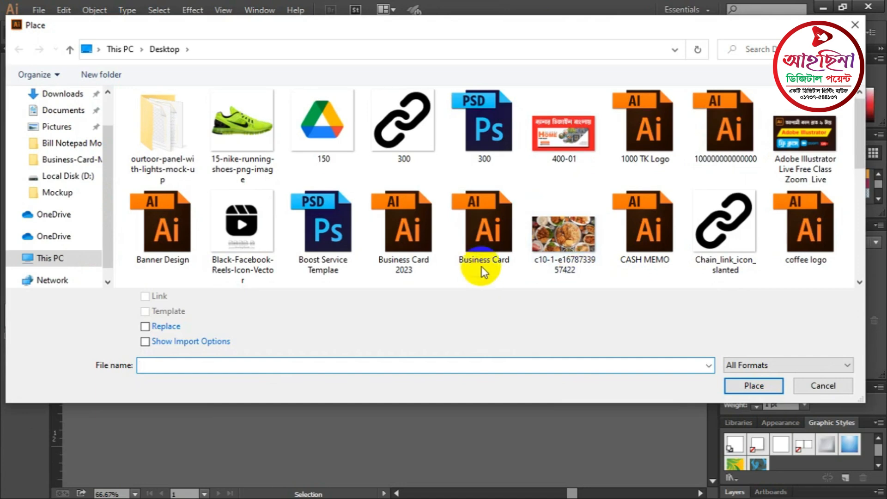
{"action": "scroll", "coordinate": [483, 263], "scroll_direction": "down", "scroll_amount": 2}
{"action": "scroll", "coordinate": [369, 273], "scroll_direction": "down", "scroll_amount": 2}
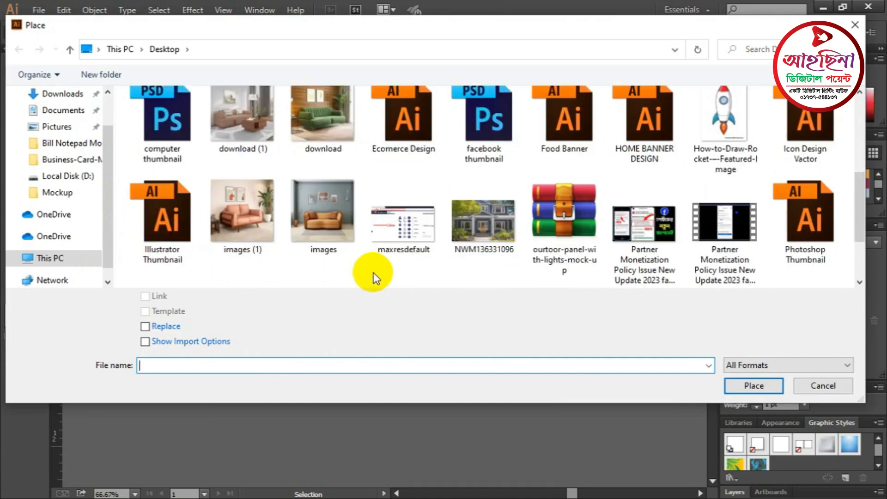
{"action": "left_click", "coordinate": [491, 230]}
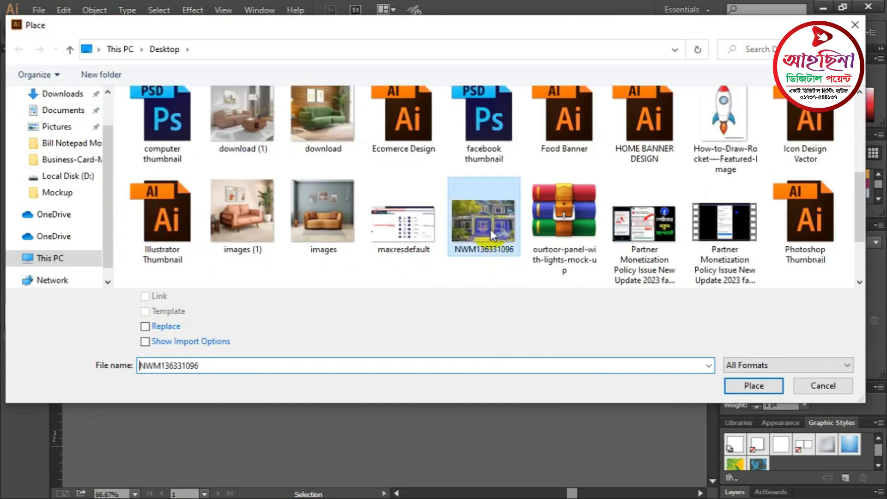
{"action": "left_click", "coordinate": [752, 387]}
{"action": "left_click_drag", "start_coordinate": [305, 96], "coordinate": [492, 293]}
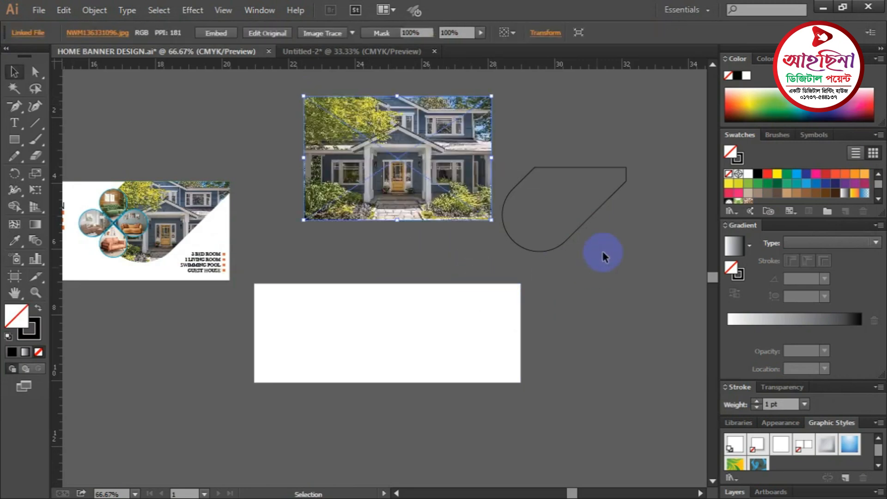
{"action": "left_click", "coordinate": [603, 251]}
- Move the rounded outline onto the house photo and reselect the photo
{"action": "left_click", "coordinate": [597, 210]}
{"action": "left_click_drag", "start_coordinate": [604, 204], "coordinate": [468, 135]}
{"action": "left_click", "coordinate": [578, 196]}
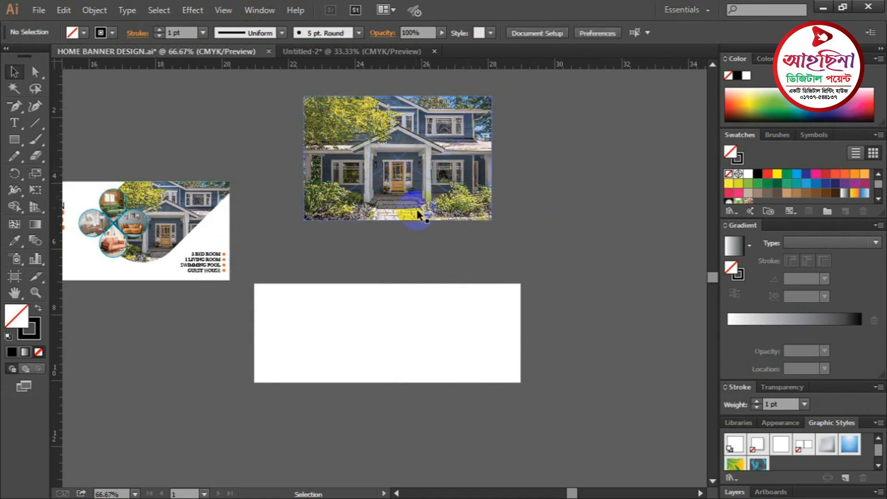
{"action": "key", "text": "ctrl+space"}
{"action": "left_click", "coordinate": [396, 183]}
{"action": "left_click_drag", "start_coordinate": [416, 246], "coordinate": [457, 185]}
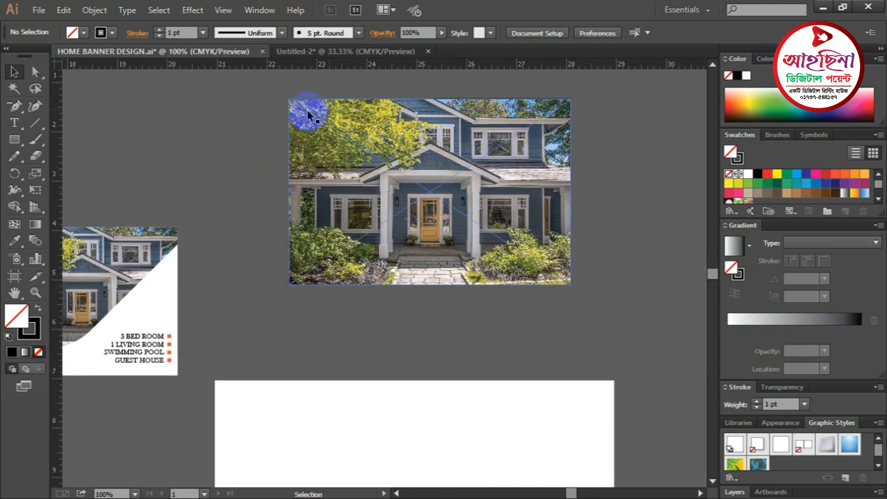
{"action": "left_click", "coordinate": [303, 132]}
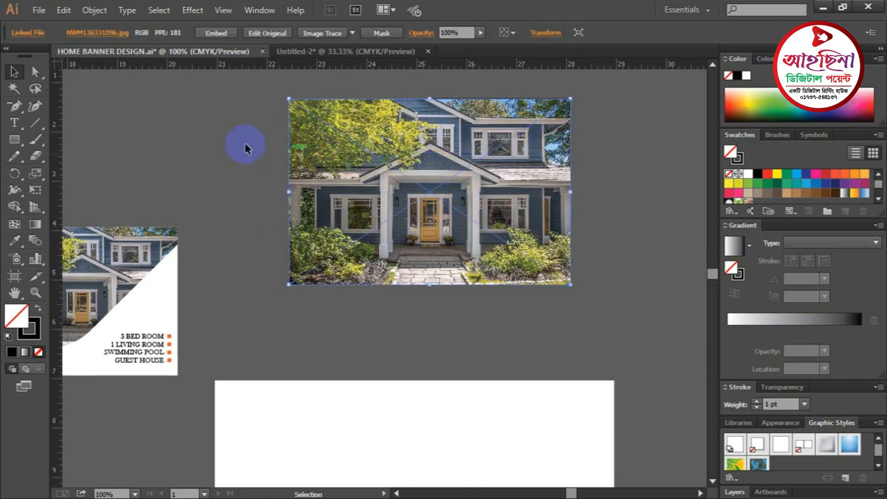
{"action": "left_click", "coordinate": [247, 148]}
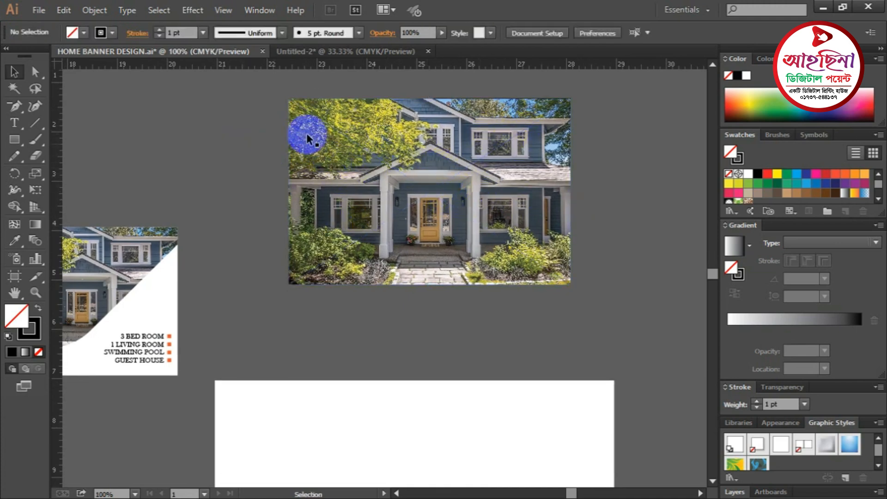
{"action": "left_click", "coordinate": [305, 161]}
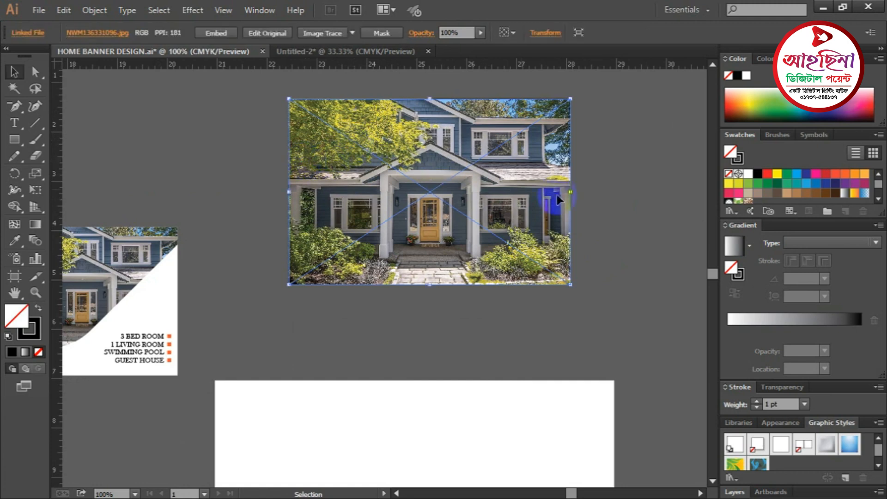
{"action": "left_click", "coordinate": [311, 159]}
{"action": "left_click", "coordinate": [458, 198]}
- Embed the linked house photo and send it behind the curved outline
{"action": "left_click", "coordinate": [215, 35]}
{"action": "left_click", "coordinate": [220, 146]}
{"action": "left_click", "coordinate": [352, 146]}
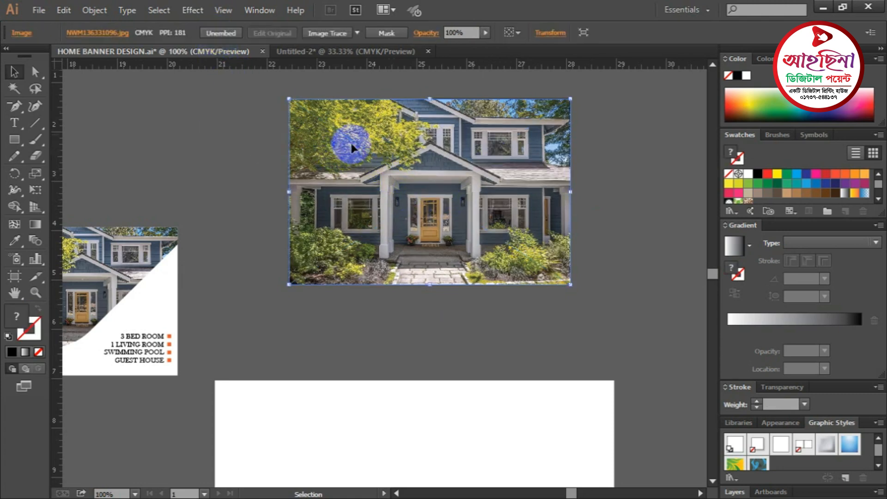
{"action": "scroll", "coordinate": [363, 141], "scroll_direction": "down", "scroll_amount": 1}
{"action": "right_click", "coordinate": [335, 117]}
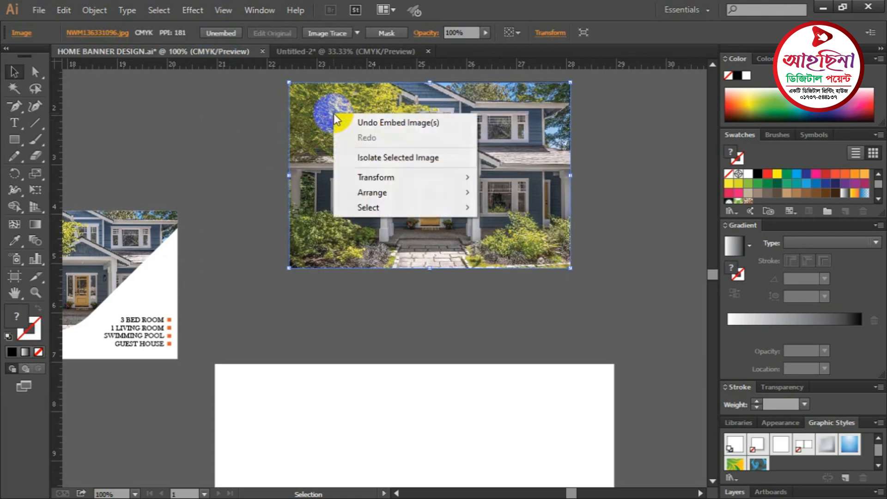
{"action": "mouse_move", "coordinate": [381, 192]}
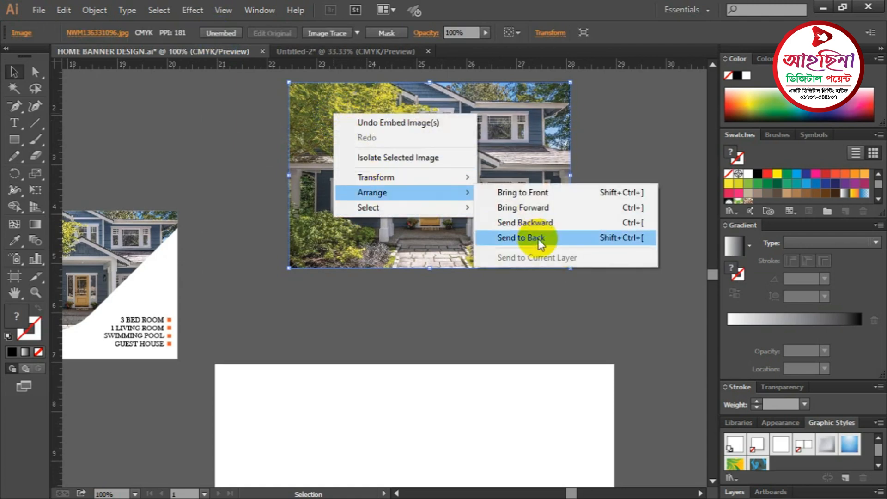
{"action": "left_click", "coordinate": [533, 238]}
{"action": "left_click", "coordinate": [629, 242]}
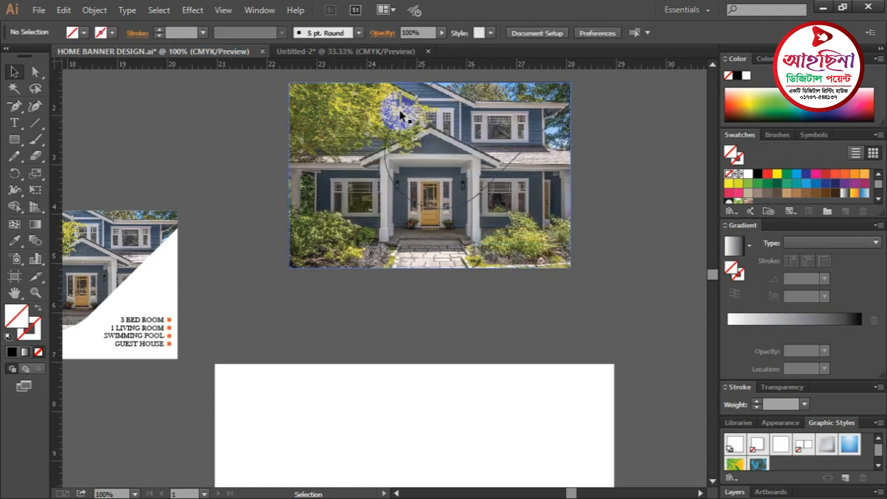
- Make a clipping mask from the photo and outline, then move it down-left
{"action": "left_click", "coordinate": [400, 113]}
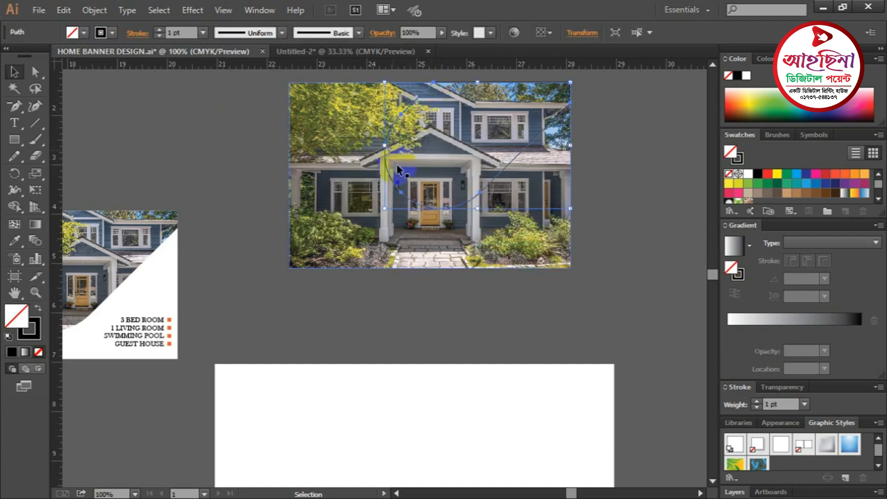
{"action": "left_click", "coordinate": [596, 181]}
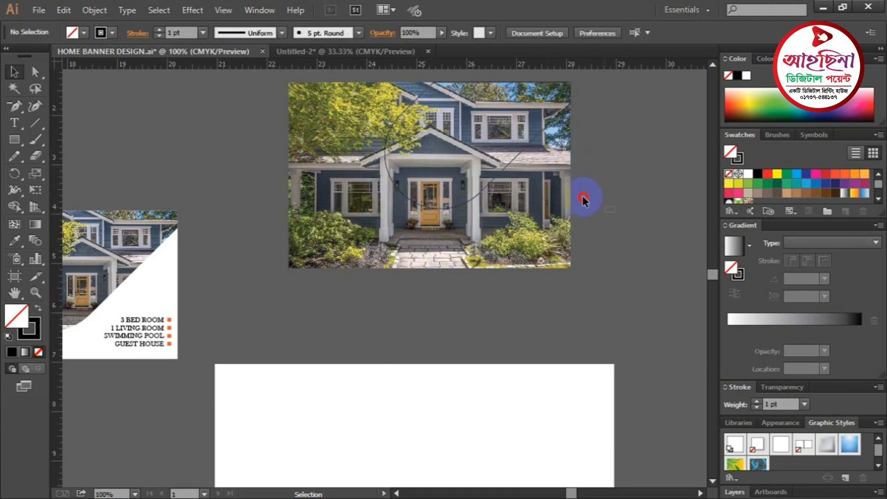
{"action": "left_click_drag", "start_coordinate": [422, 111], "coordinate": [400, 101]}
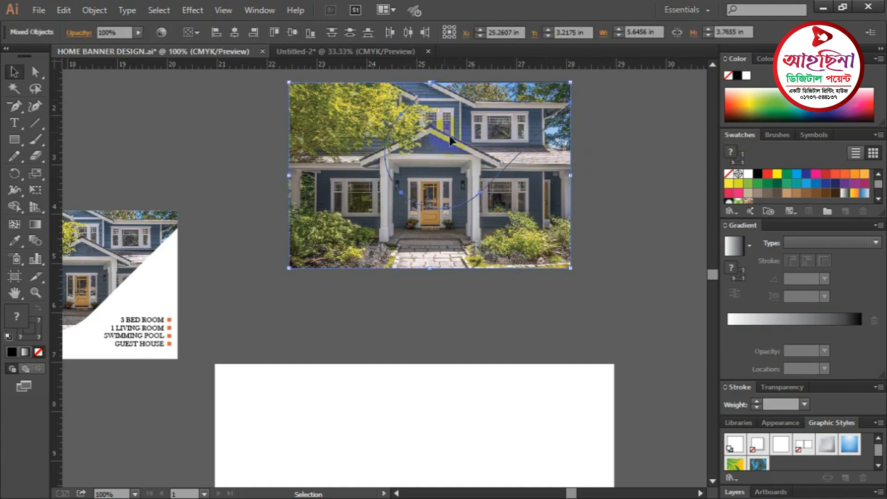
{"action": "right_click", "coordinate": [426, 119]}
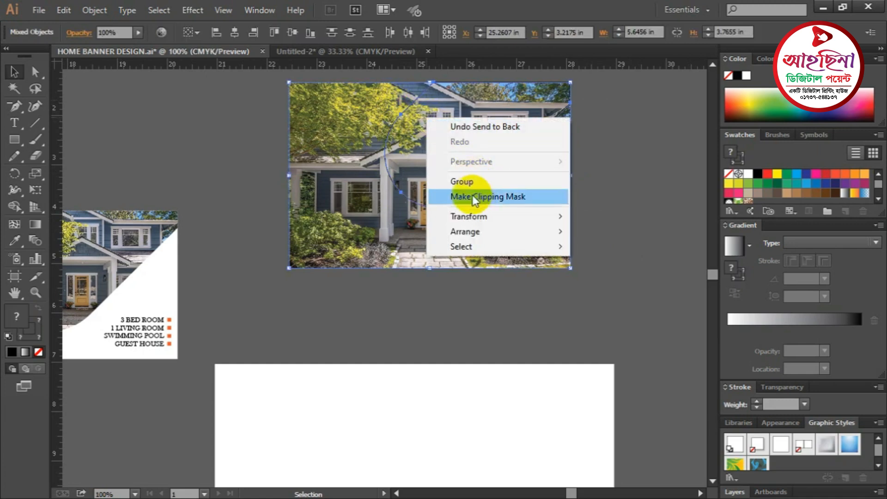
{"action": "left_click", "coordinate": [511, 196]}
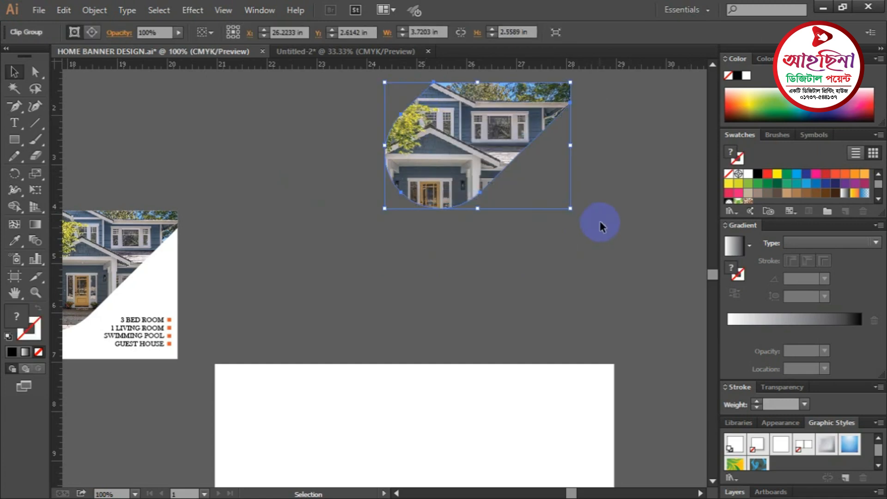
{"action": "left_click", "coordinate": [598, 212]}
{"action": "left_click_drag", "start_coordinate": [461, 117], "coordinate": [449, 169]}
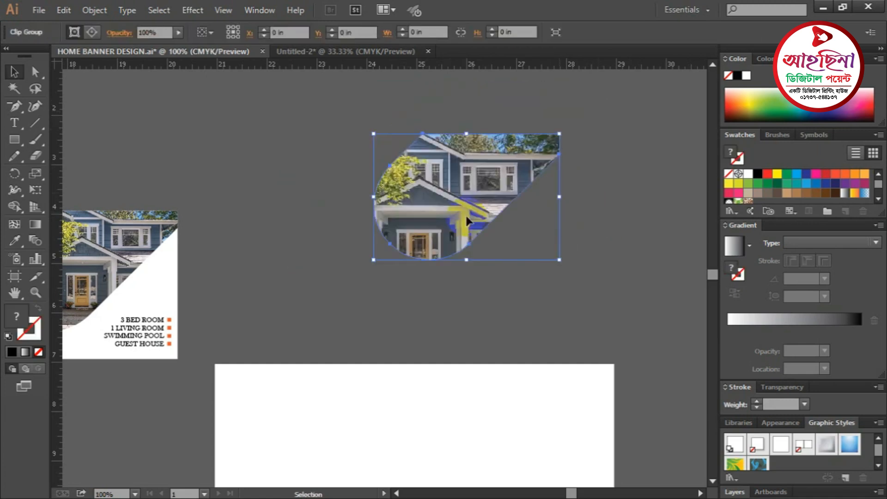
{"action": "left_click", "coordinate": [610, 212]}
- Move the clipped house photo onto the white rectangle, against its top-right edge
{"action": "key", "text": "ctrl+minus"}
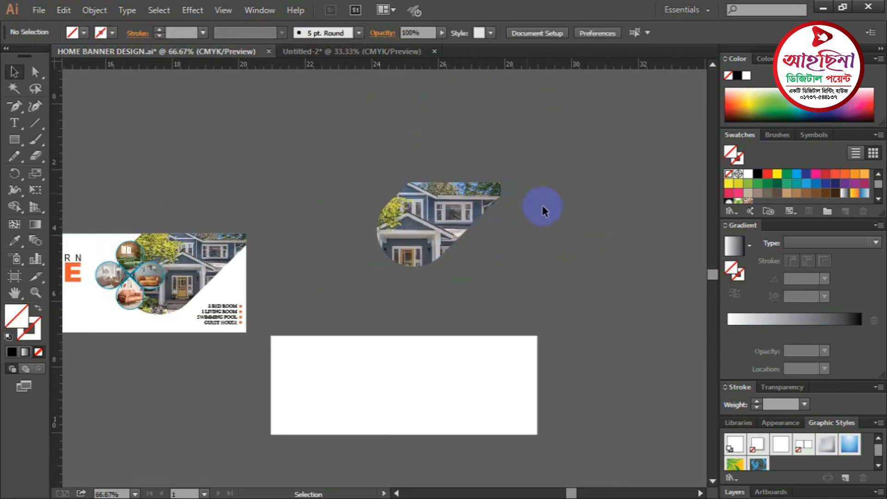
{"action": "scroll", "coordinate": [539, 199], "scroll_direction": "down", "scroll_amount": 5}
{"action": "left_click", "coordinate": [468, 136]}
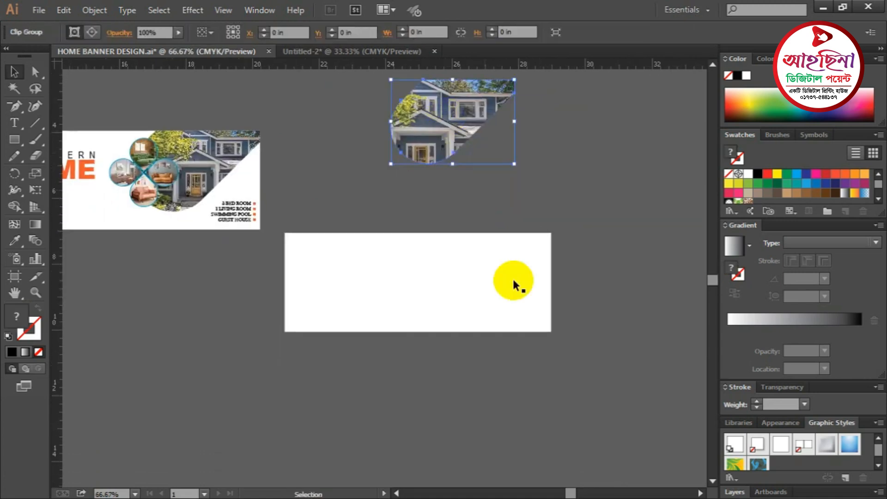
{"action": "left_click", "coordinate": [460, 283]}
{"action": "key", "text": "a"}
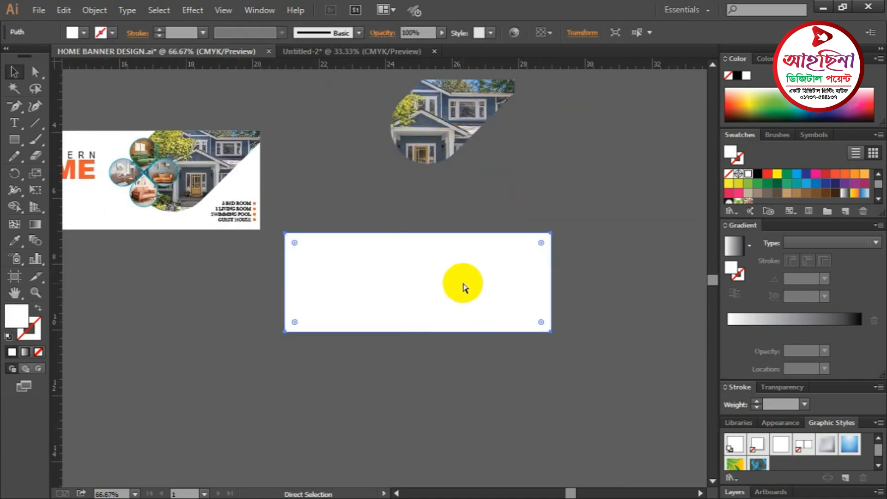
{"action": "key", "text": "ctrl+shift+a"}
{"action": "left_click", "coordinate": [462, 249], "text": "ctrl"}
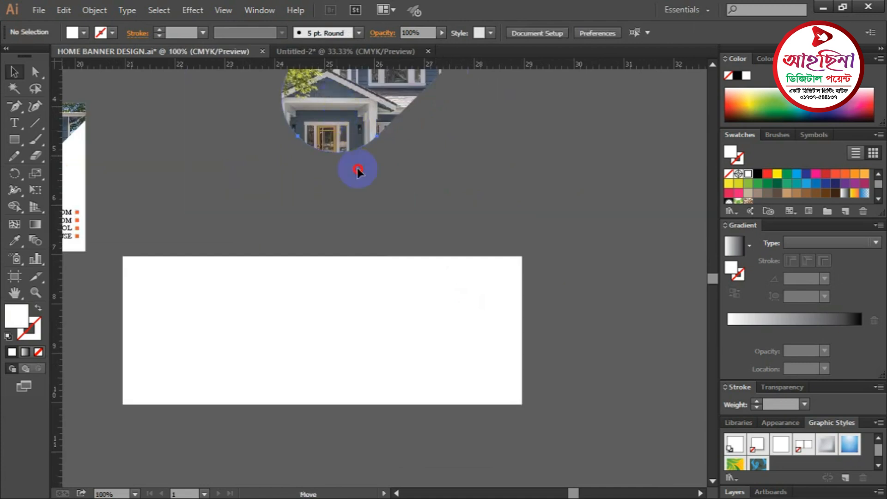
{"action": "left_click_drag", "start_coordinate": [357, 170], "coordinate": [425, 362]}
{"action": "left_click_drag", "start_coordinate": [564, 287], "coordinate": [591, 160]}
{"action": "left_click", "coordinate": [466, 209], "text": "ctrl"}
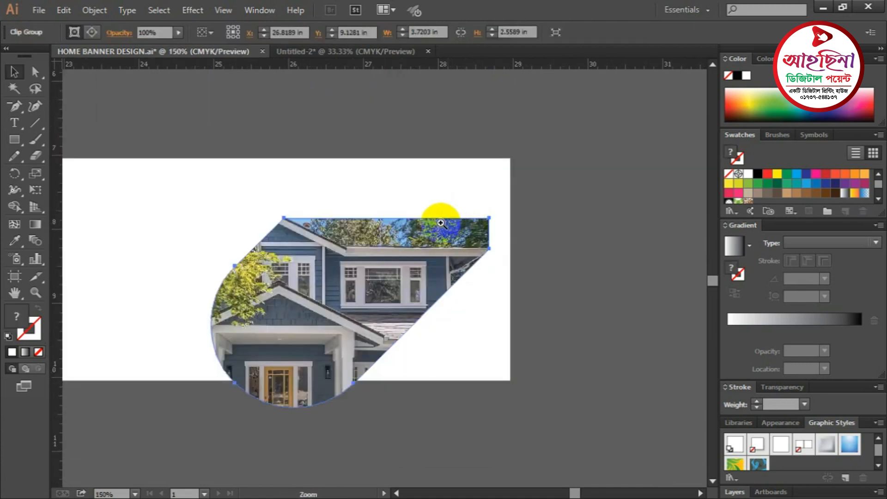
{"action": "left_click", "coordinate": [442, 223], "text": "ctrl"}
{"action": "left_click_drag", "start_coordinate": [426, 232], "coordinate": [499, 181]}
{"action": "left_click", "coordinate": [627, 217]}
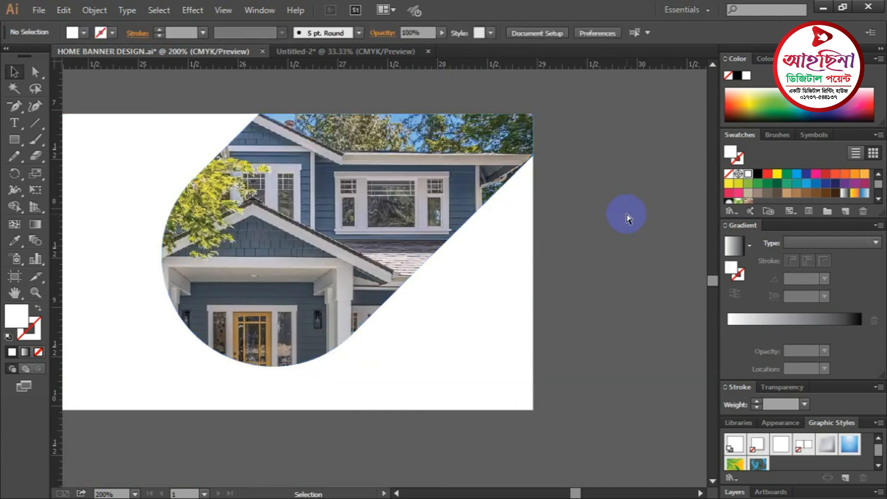
- Zoom back out and pan to bring the whole banner into view
{"action": "key", "text": "ctrl+minus"}
{"action": "key", "text": "ctrl+minus"}
{"action": "left_click_drag", "start_coordinate": [427, 254], "coordinate": [520, 249]}
{"action": "key", "text": "ctrl+minus"}
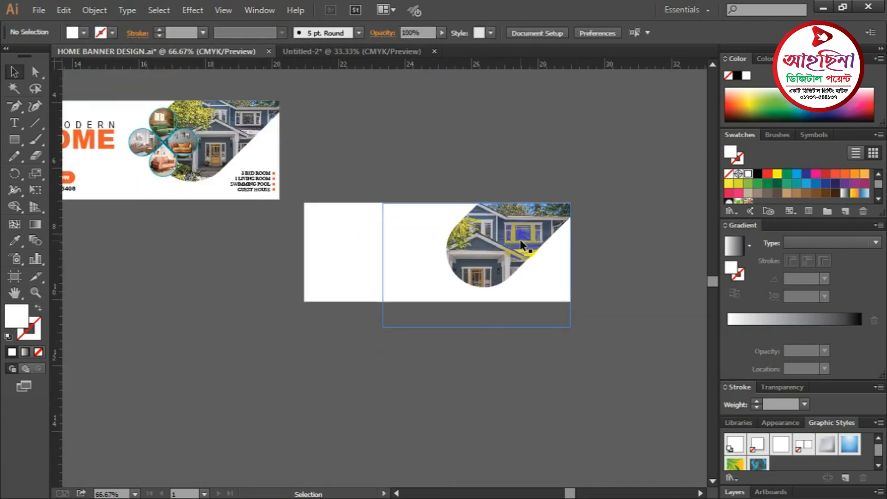
{"action": "left_click", "coordinate": [312, 274], "text": "ctrl"}
{"action": "left_click_drag", "start_coordinate": [328, 331], "coordinate": [449, 439]}
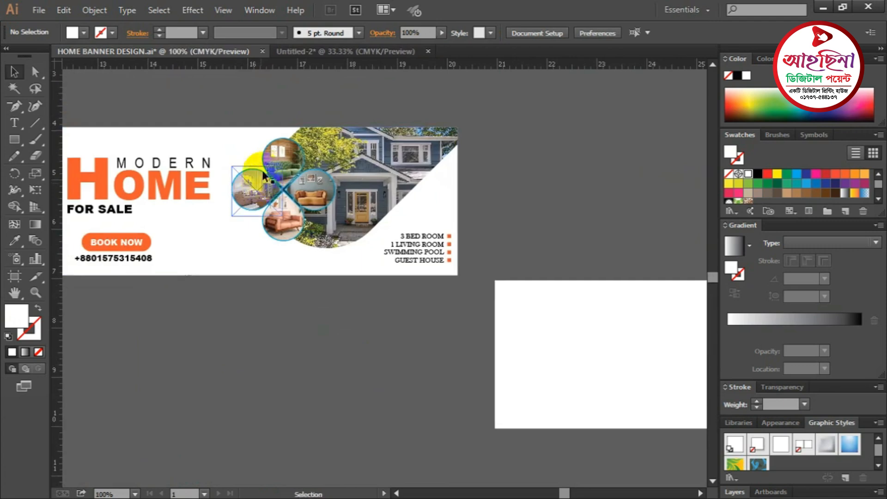
{"action": "left_click", "coordinate": [258, 188]}
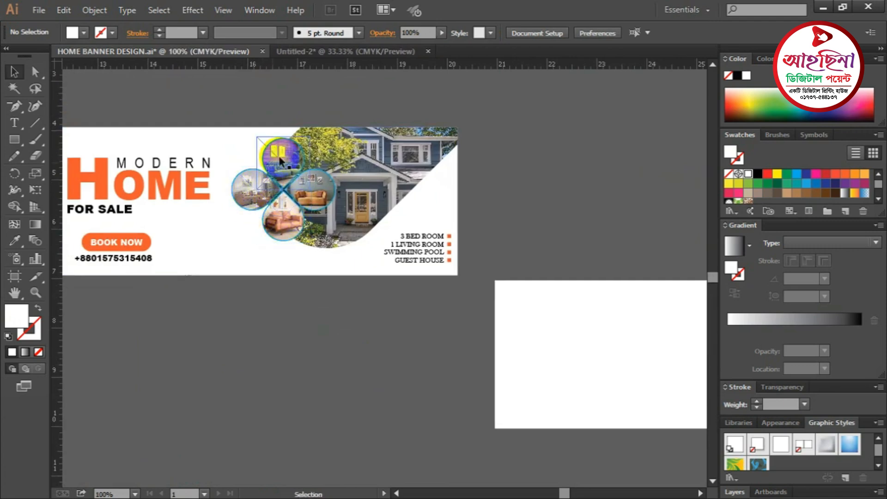
{"action": "left_click", "coordinate": [286, 322]}
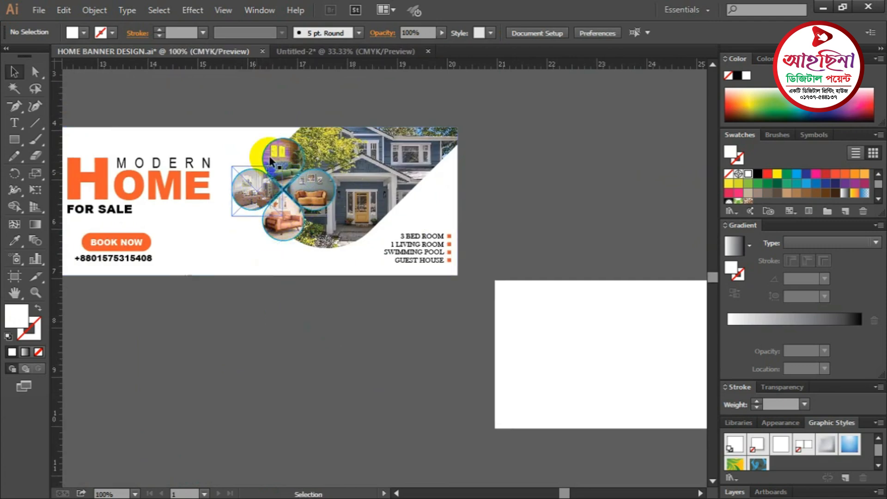
{"action": "left_click_drag", "start_coordinate": [228, 327], "coordinate": [277, 307]}
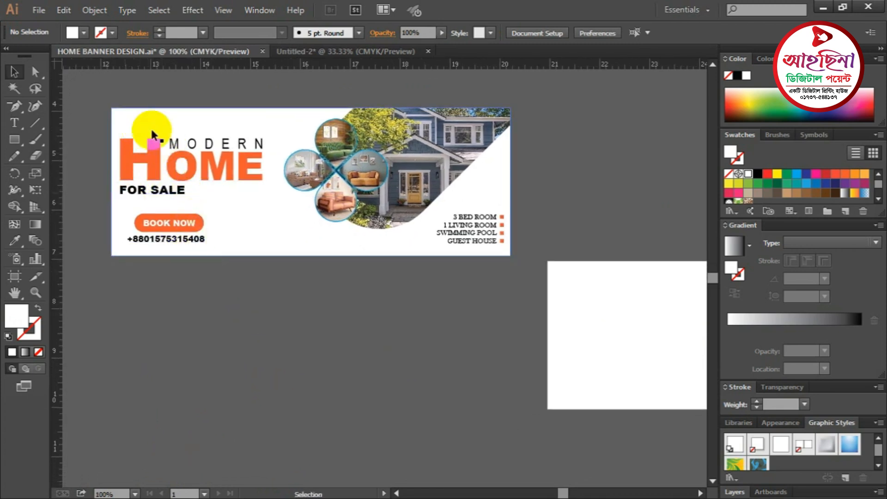
{"action": "left_click", "coordinate": [257, 310]}
{"action": "scroll", "coordinate": [264, 305], "scroll_direction": "down", "scroll_amount": 3}
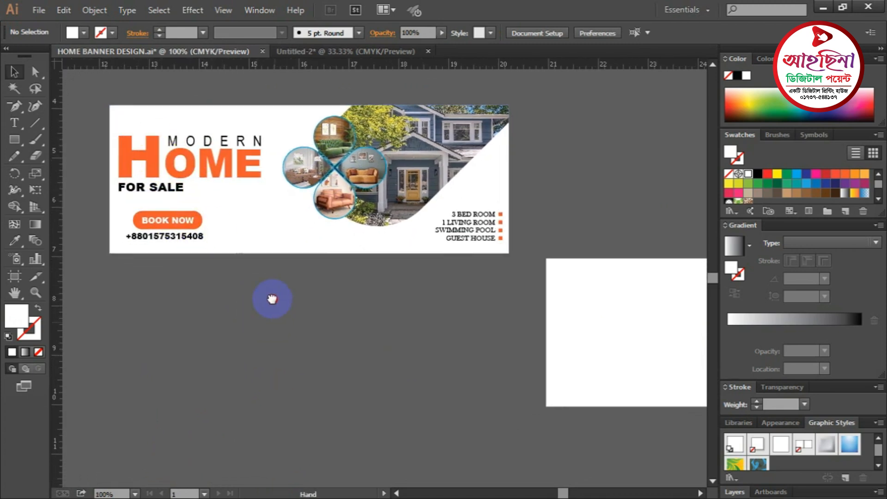
- Type HOME at 60 pt on the empty canvas below the banner
{"action": "left_click", "coordinate": [16, 126]}
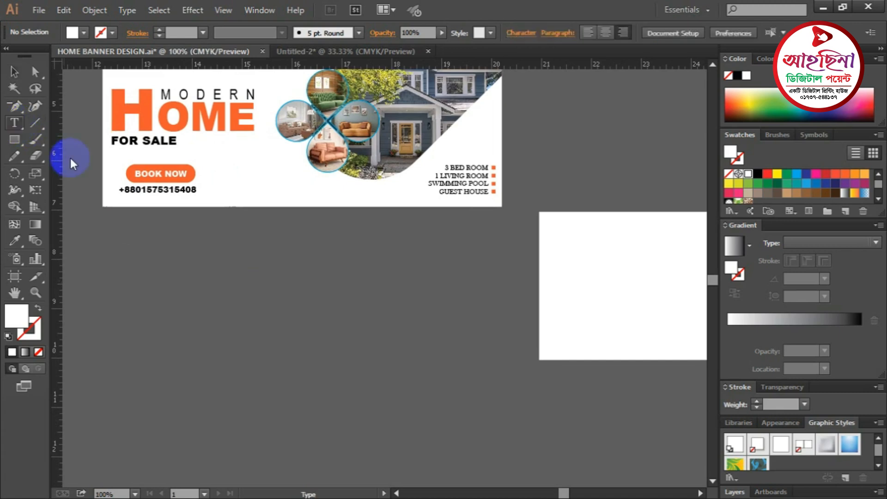
{"action": "left_click", "coordinate": [246, 296]}
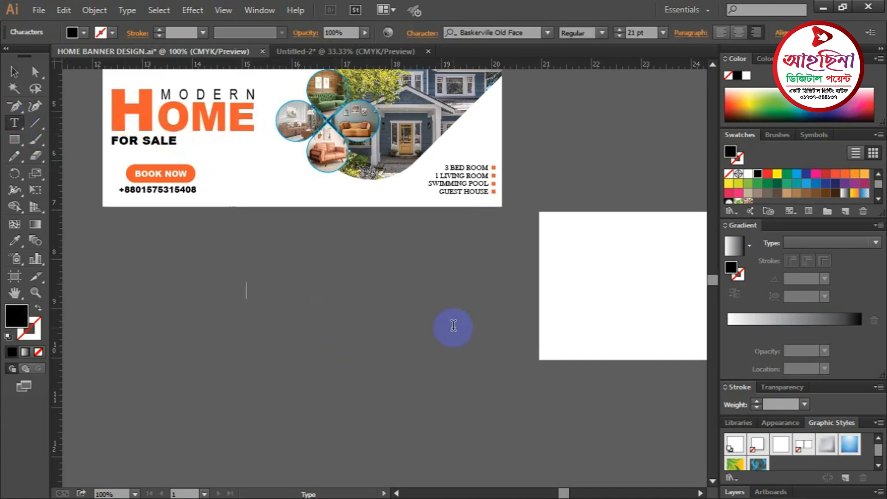
{"action": "scroll", "coordinate": [454, 325], "scroll_direction": "up", "scroll_amount": 1}
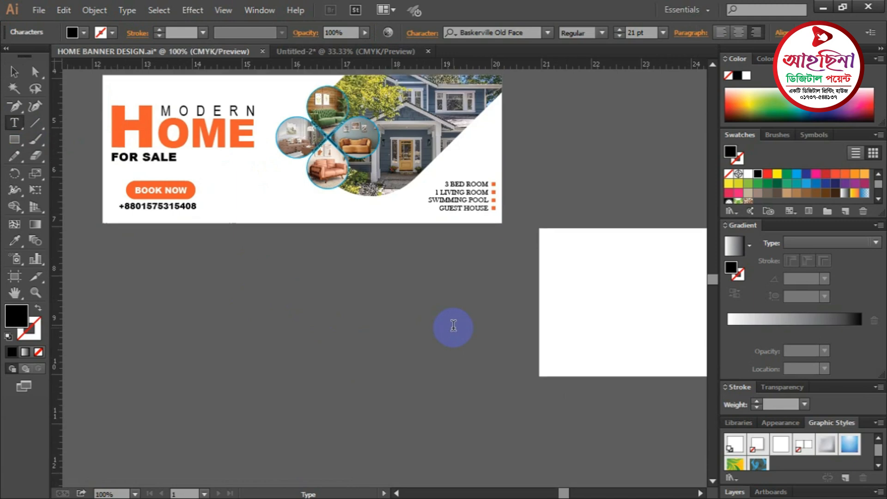
{"action": "left_click", "coordinate": [662, 33]}
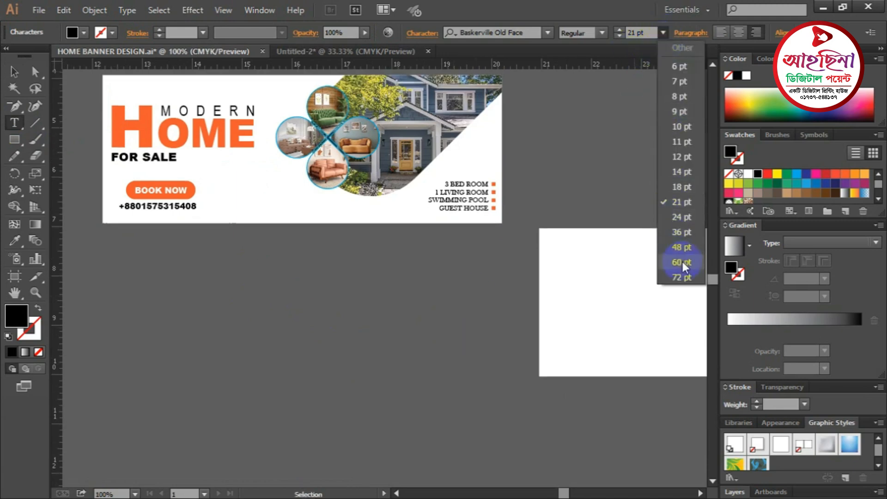
{"action": "left_click", "coordinate": [682, 262]}
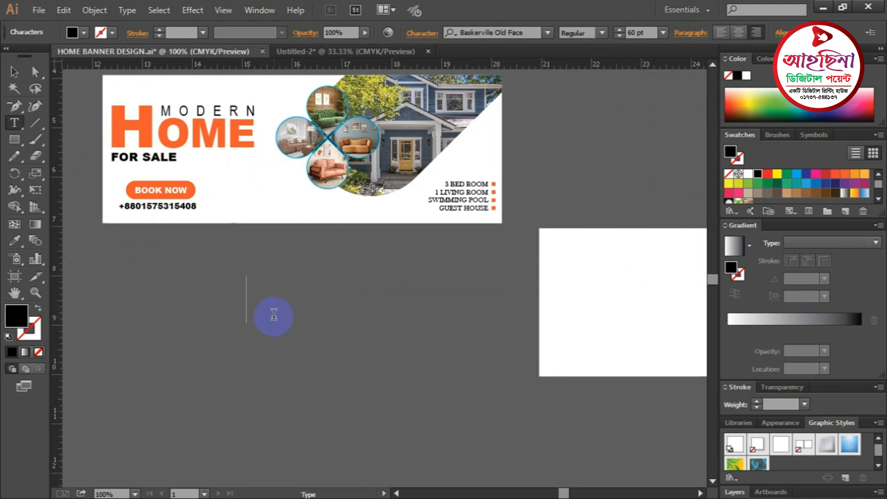
{"action": "type", "text": "HOME"}
- Move HOME right, change its font to Arial Black, and enlarge it to about 72 pt
{"action": "left_click", "coordinate": [14, 72]}
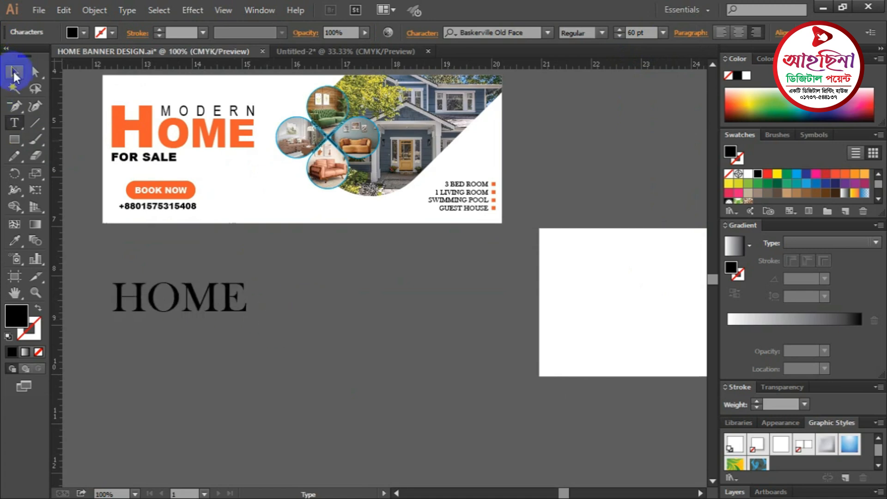
{"action": "left_click_drag", "start_coordinate": [240, 296], "coordinate": [348, 309]}
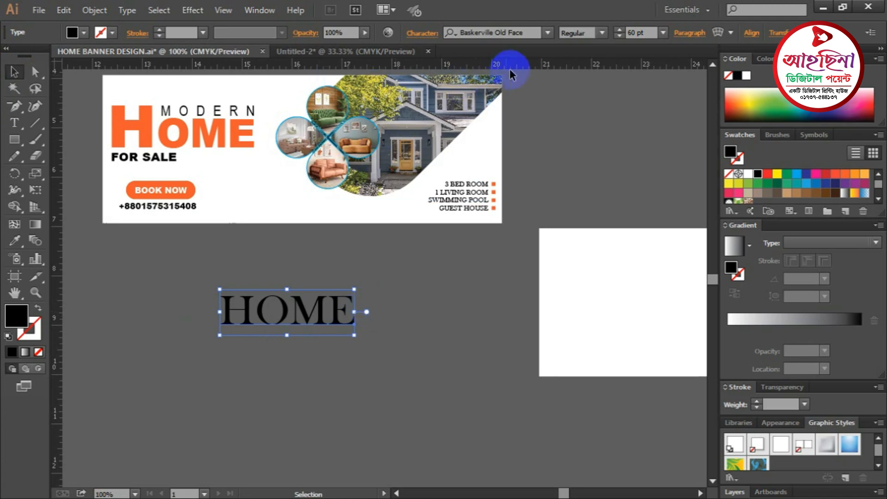
{"action": "left_click", "coordinate": [527, 33]}
{"action": "type", "text": "ARIAL"}
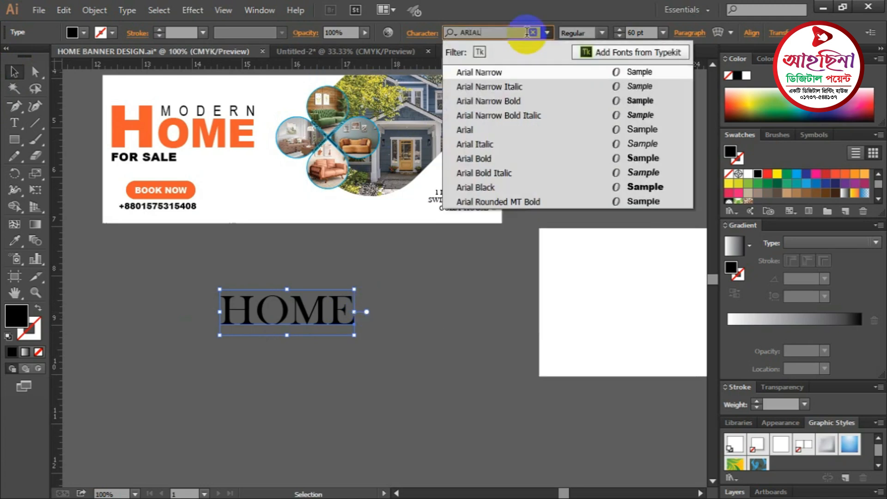
{"action": "left_click", "coordinate": [490, 187]}
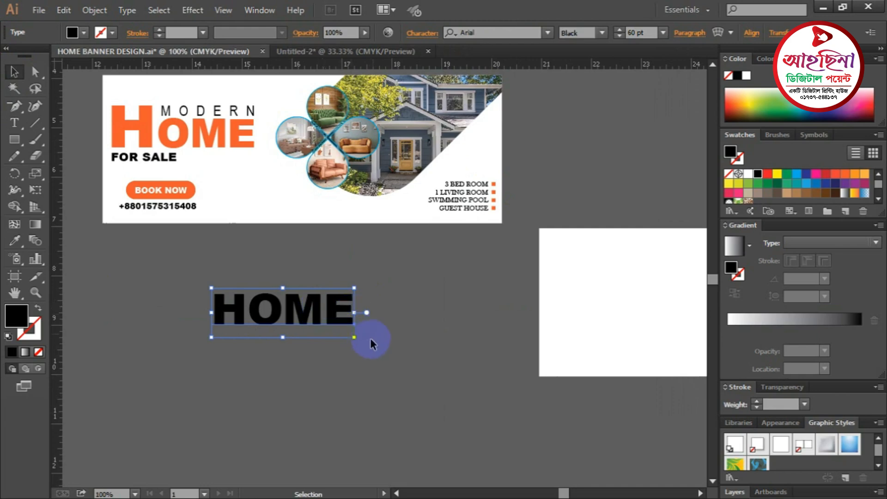
{"action": "left_click_drag", "start_coordinate": [355, 337], "coordinate": [383, 347]}
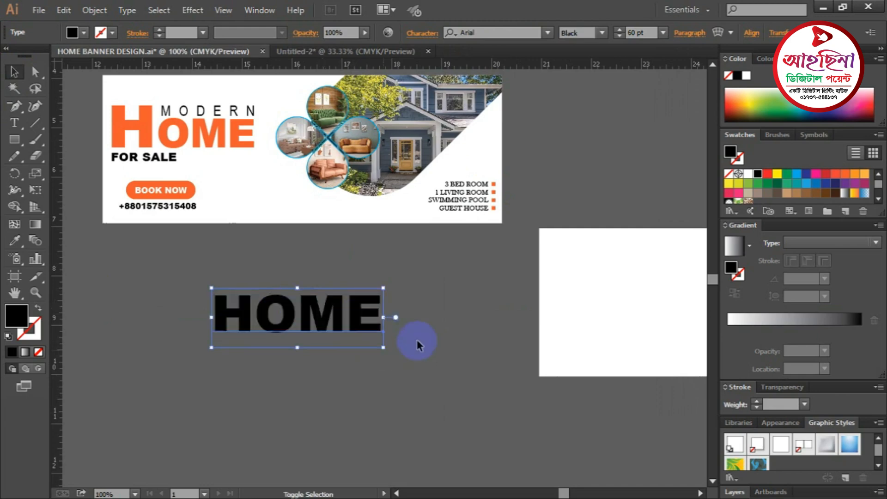
{"action": "left_click", "coordinate": [442, 316]}
{"action": "left_click", "coordinate": [312, 321], "text": "ctrl"}
{"action": "left_click_drag", "start_coordinate": [316, 151], "coordinate": [398, 287]}
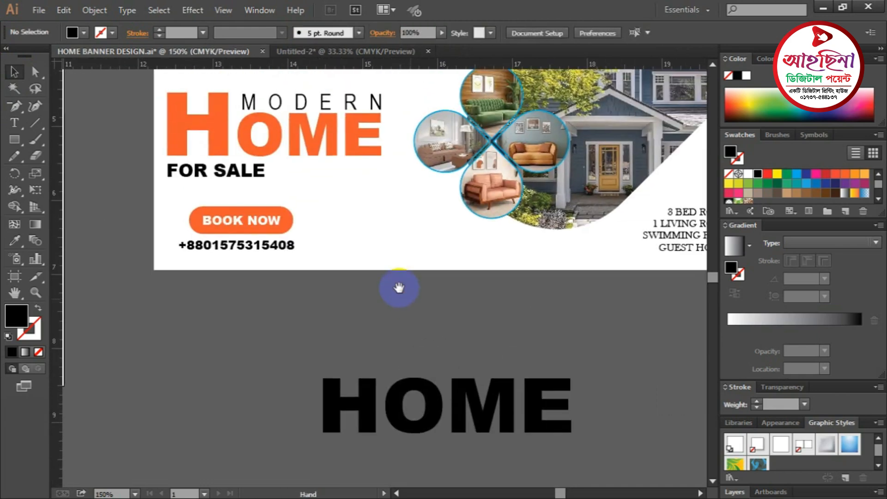
{"action": "left_click_drag", "start_coordinate": [410, 210], "coordinate": [318, 90]}
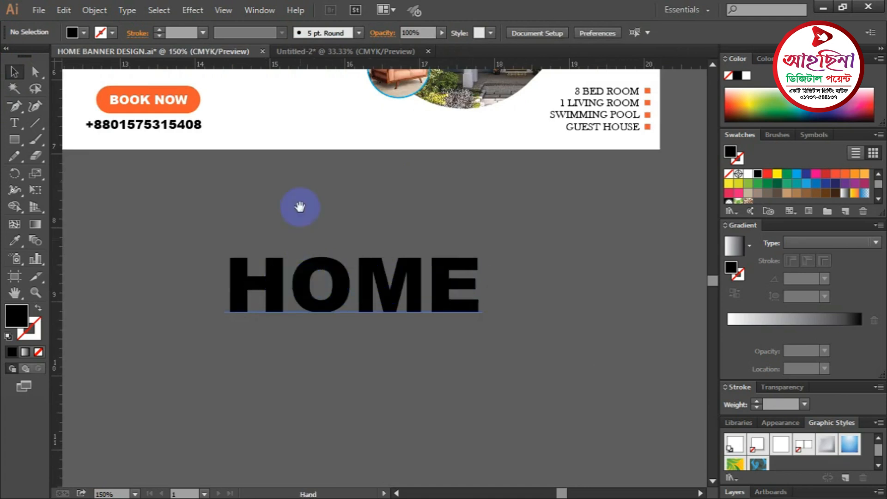
{"action": "left_click_drag", "start_coordinate": [297, 204], "coordinate": [380, 369]}
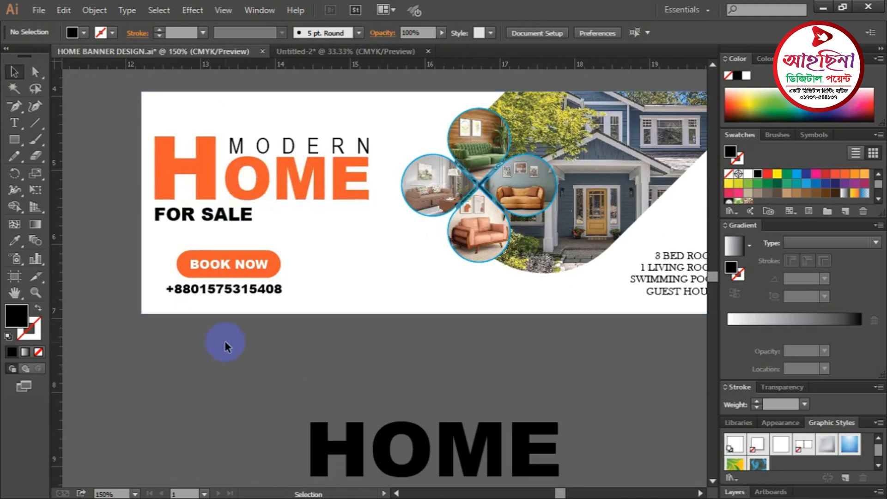
{"action": "key", "text": "ctrl+minus"}
{"action": "key", "text": "ctrl+minus"}
{"action": "left_click", "coordinate": [390, 353], "text": "ctrl"}
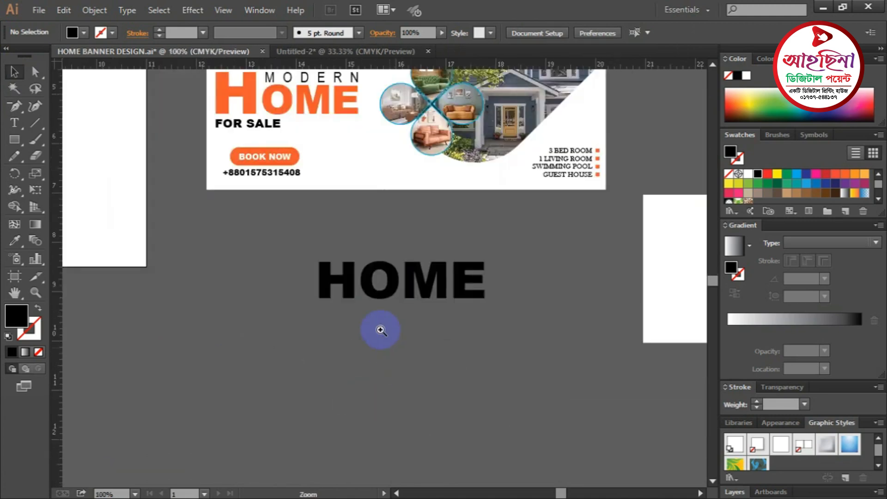
{"action": "left_click", "coordinate": [387, 387], "text": "ctrl"}
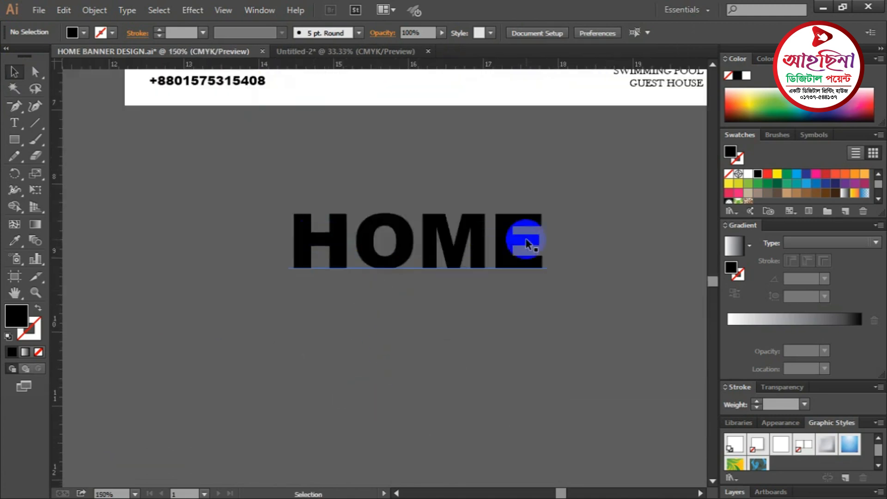
{"action": "scroll", "coordinate": [425, 301], "scroll_direction": "up", "scroll_amount": 1}
{"action": "scroll", "coordinate": [326, 182], "scroll_direction": "up", "scroll_amount": 5}
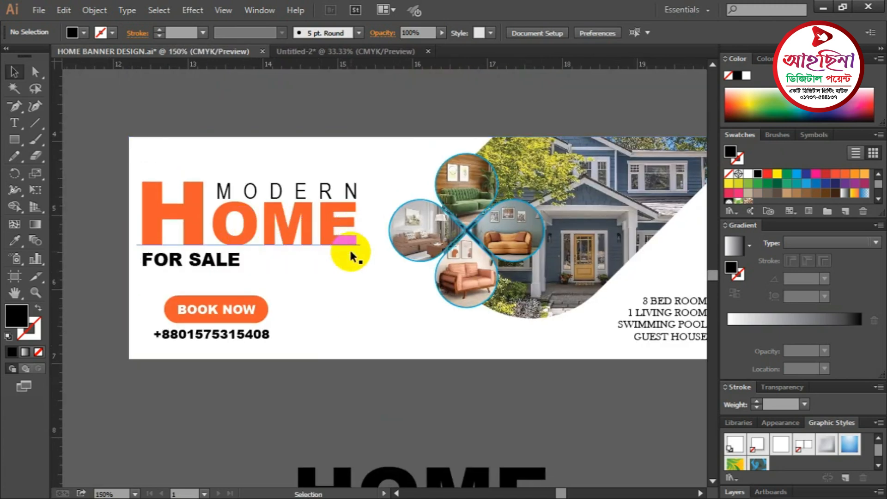
{"action": "key", "text": "ctrl+minus"}
{"action": "key", "text": "ctrl+minus"}
{"action": "left_click", "coordinate": [380, 344], "text": "ctrl"}
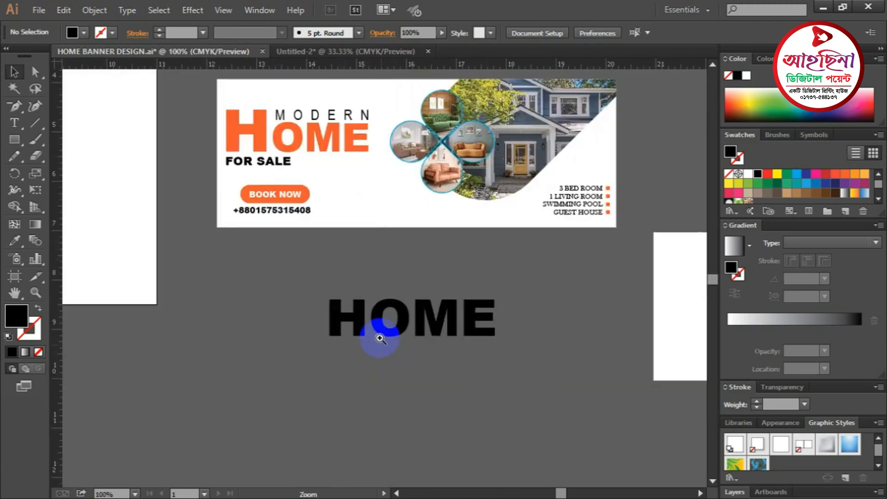
{"action": "left_click", "coordinate": [366, 288], "text": "ctrl"}
{"action": "left_click", "coordinate": [436, 262], "text": "ctrl"}
{"action": "left_click_drag", "start_coordinate": [408, 246], "coordinate": [363, 145]}
{"action": "left_click_drag", "start_coordinate": [14, 123], "coordinate": [85, 223]}
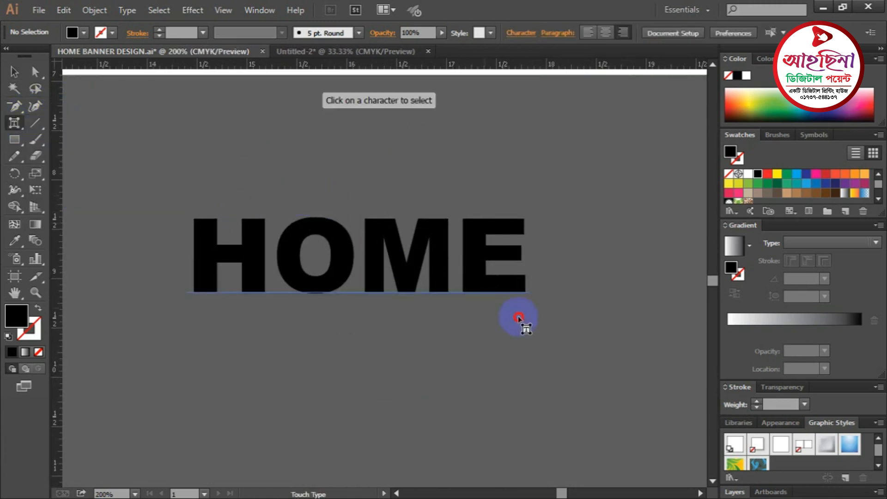
- Shrink just the O of HOME proportionally into a smaller letter with Touch Type
{"action": "left_click", "coordinate": [329, 236]}
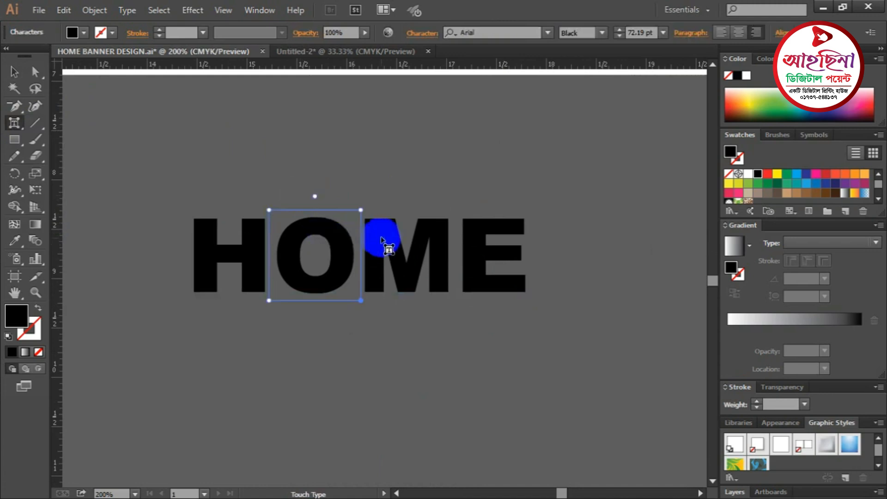
{"action": "left_click", "coordinate": [381, 238]}
{"action": "left_click", "coordinate": [332, 237]}
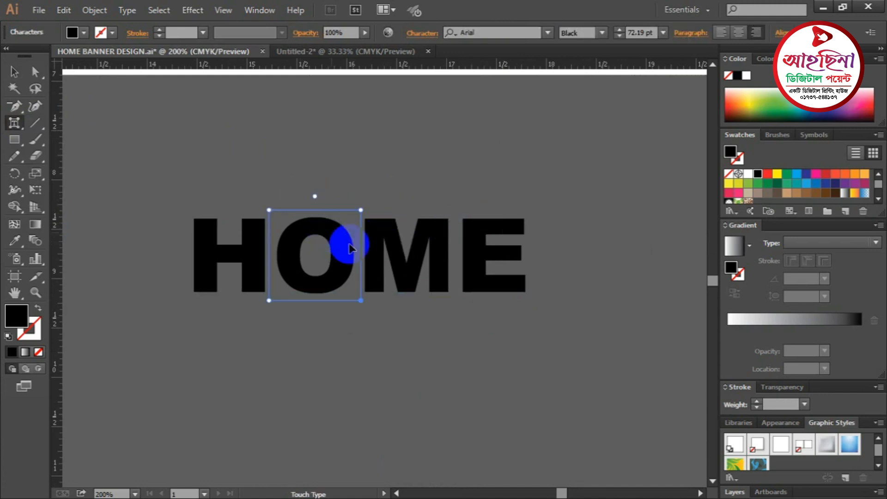
{"action": "key", "text": "ctrl+="}
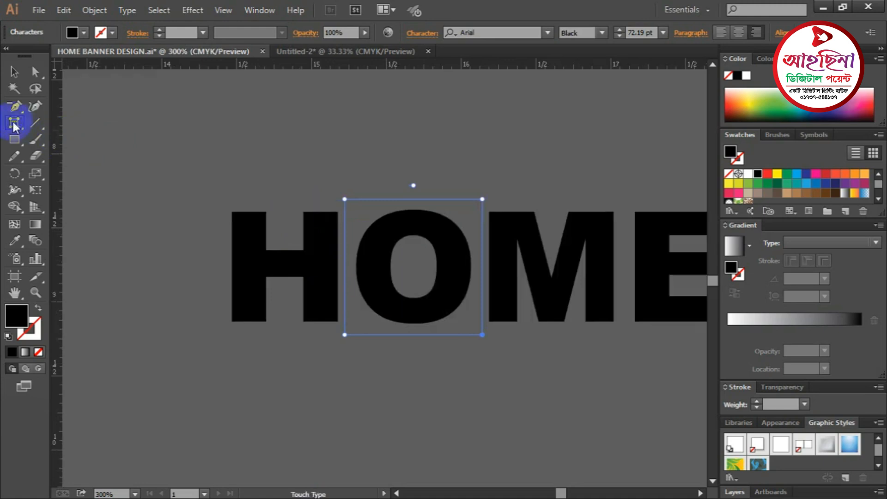
{"action": "left_click_drag", "start_coordinate": [15, 122], "coordinate": [87, 222]}
{"action": "left_click", "coordinate": [369, 140]}
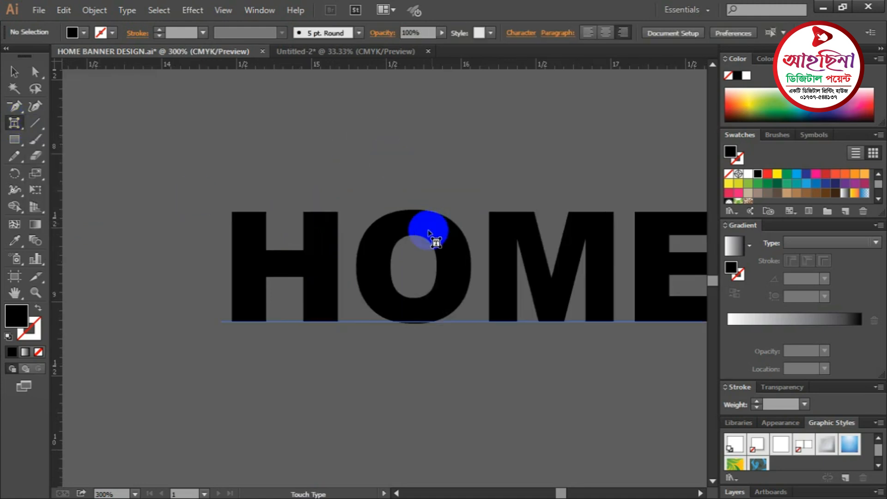
{"action": "left_click", "coordinate": [412, 225]}
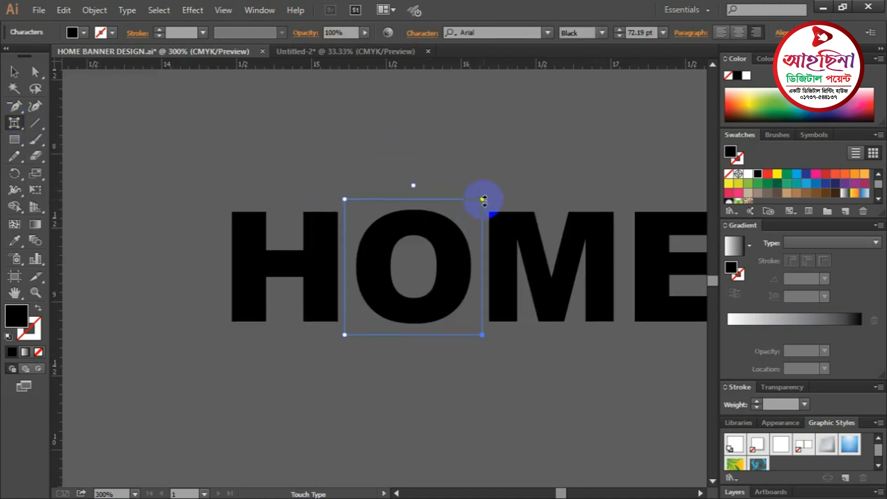
{"action": "left_click_drag", "start_coordinate": [482, 208], "coordinate": [481, 221]}
{"action": "key", "text": "Escape"}
{"action": "left_click_drag", "start_coordinate": [477, 185], "coordinate": [482, 198]}
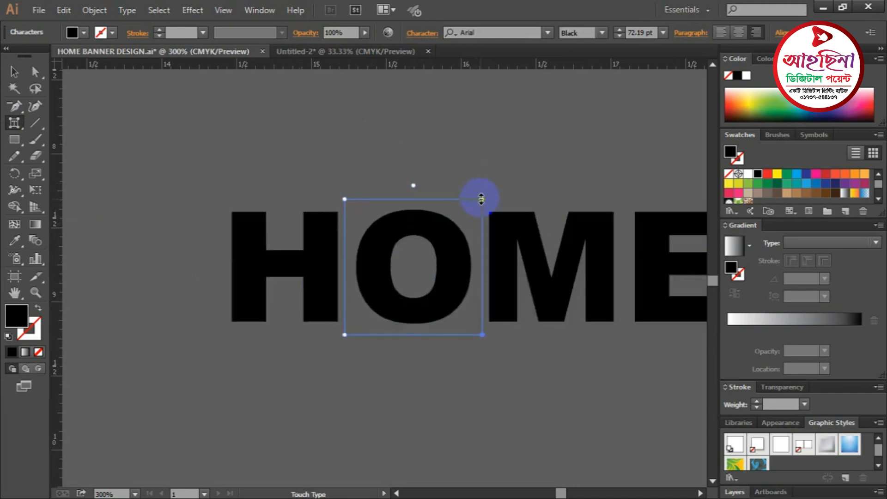
{"action": "left_click_drag", "start_coordinate": [346, 200], "coordinate": [385, 235]}
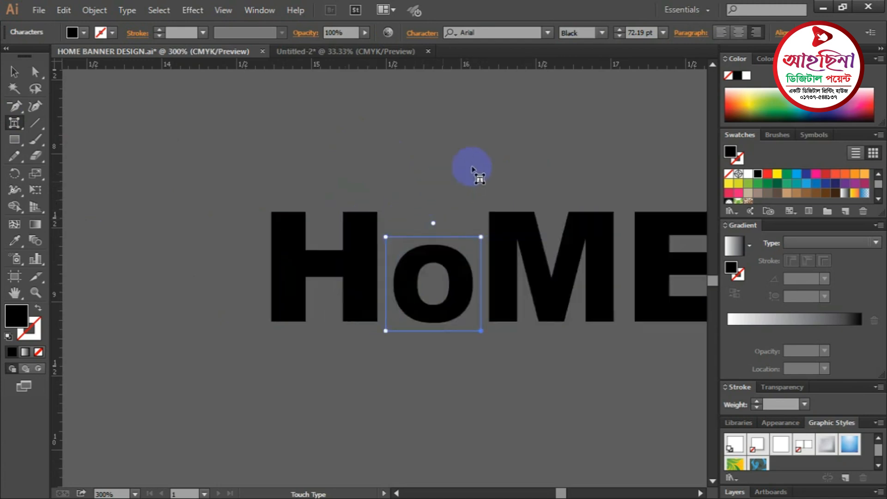
- Add a horizontal ruler guide level with the top of the small O
{"action": "left_click", "coordinate": [14, 72]}
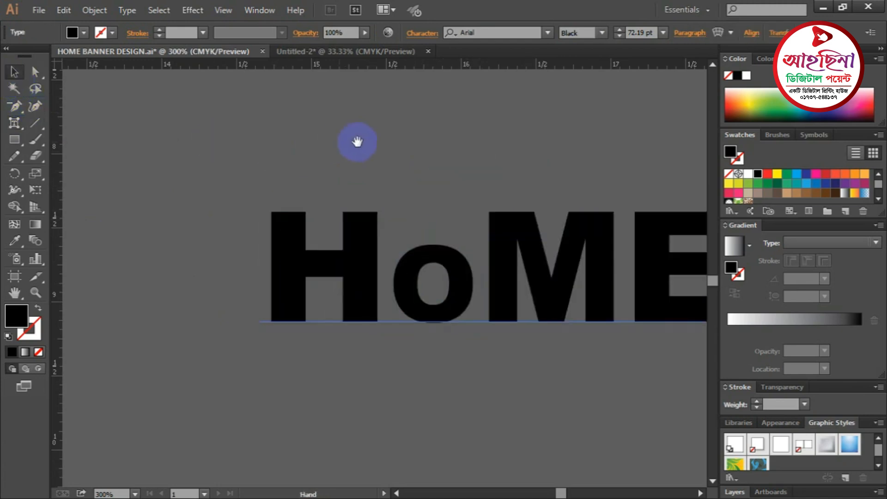
{"action": "left_click_drag", "start_coordinate": [357, 141], "coordinate": [307, 133]}
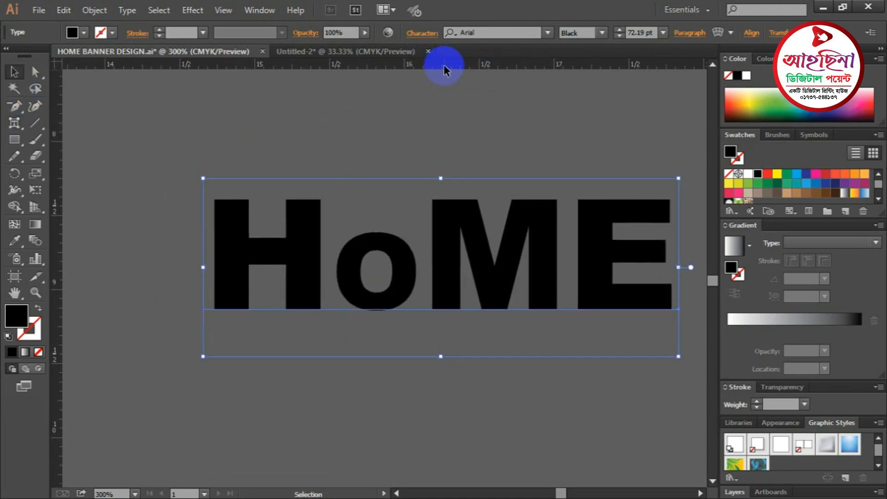
{"action": "left_click_drag", "start_coordinate": [455, 65], "coordinate": [381, 231]}
{"action": "key", "text": "space"}
{"action": "left_click_drag", "start_coordinate": [458, 164], "coordinate": [389, 113]}
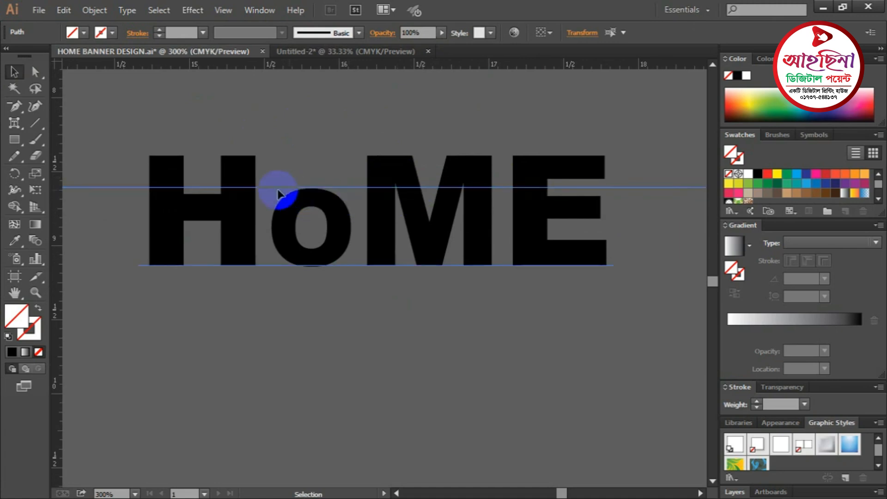
- Scale the M and E of HOME down to about 75% to match the small O
{"action": "left_click", "coordinate": [15, 124]}
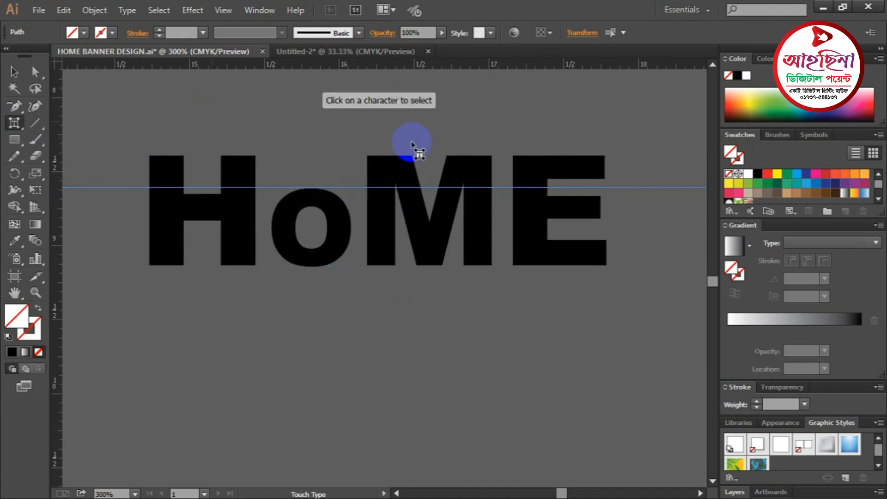
{"action": "left_click", "coordinate": [385, 173]}
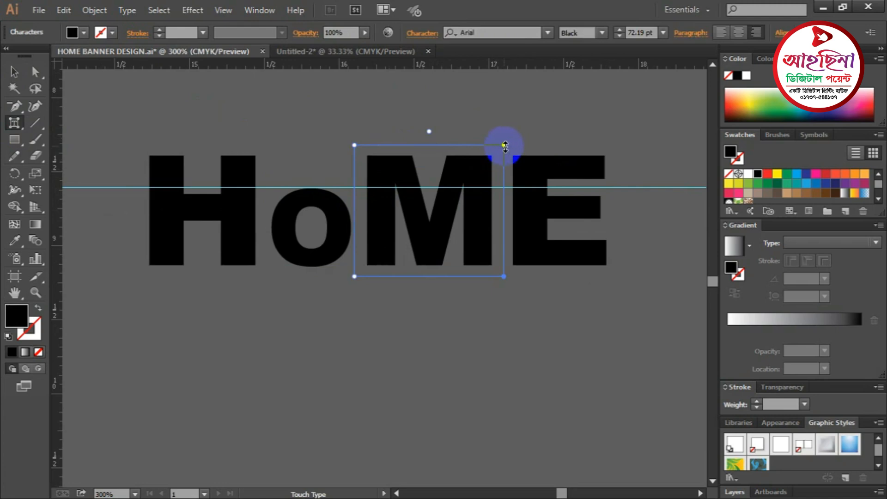
{"action": "left_click_drag", "start_coordinate": [359, 147], "coordinate": [386, 180]}
{"action": "left_click", "coordinate": [534, 165]}
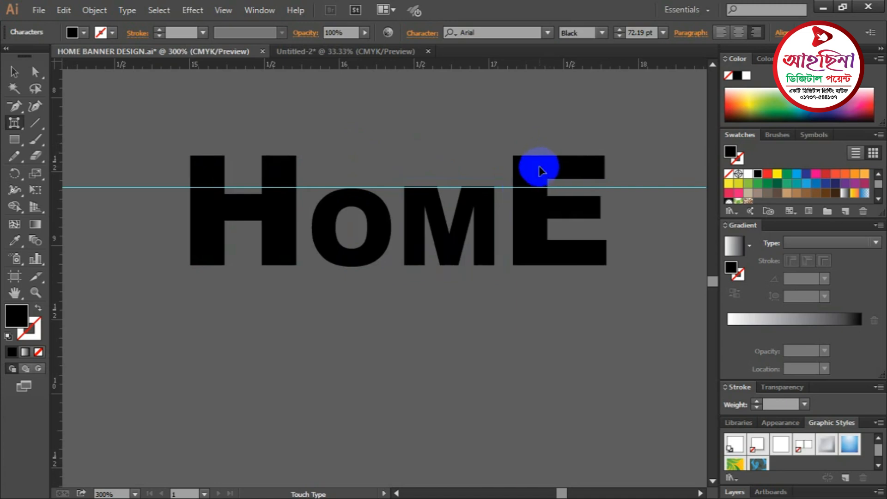
{"action": "left_click_drag", "start_coordinate": [505, 146], "coordinate": [529, 178]}
{"action": "left_click", "coordinate": [521, 151]}
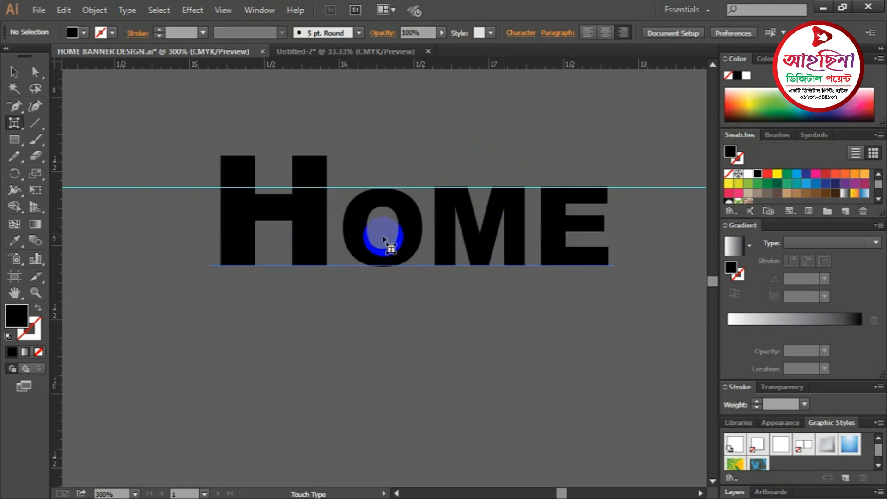
- Fill the whole HOME text with the orange-red swatch instead of black
{"action": "left_click", "coordinate": [14, 72]}
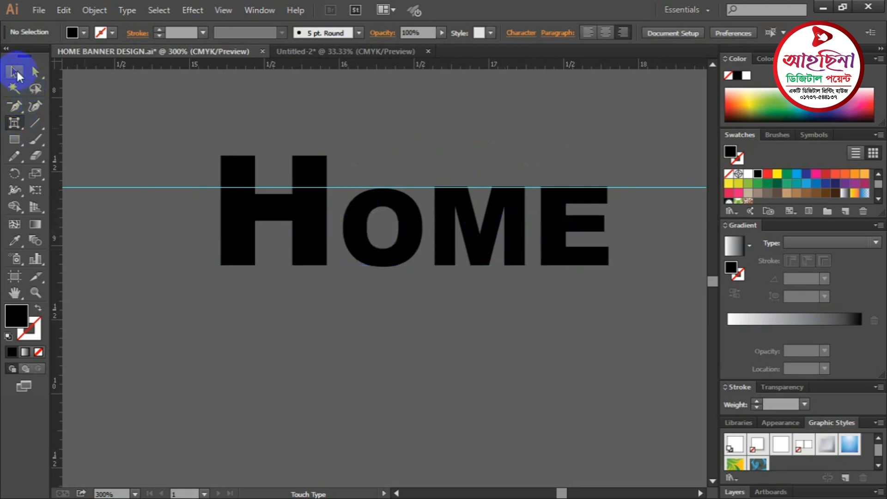
{"action": "left_click", "coordinate": [409, 226]}
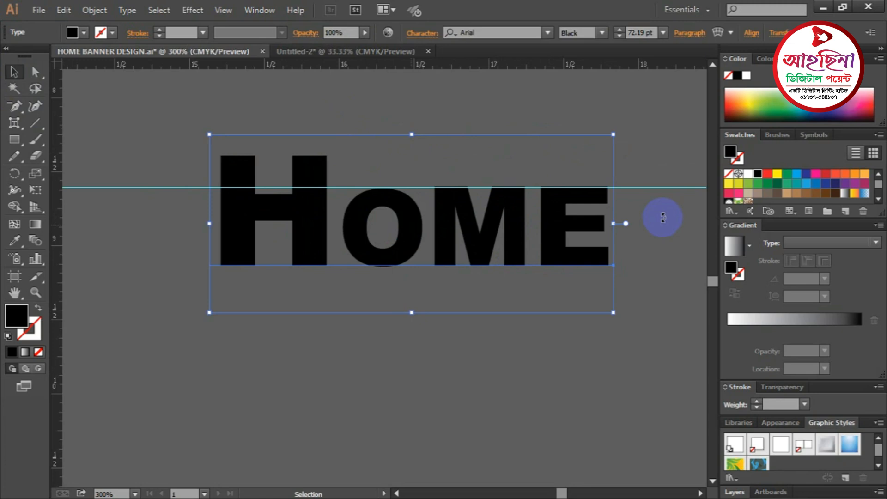
{"action": "left_click", "coordinate": [837, 176]}
{"action": "left_click", "coordinate": [662, 135]}
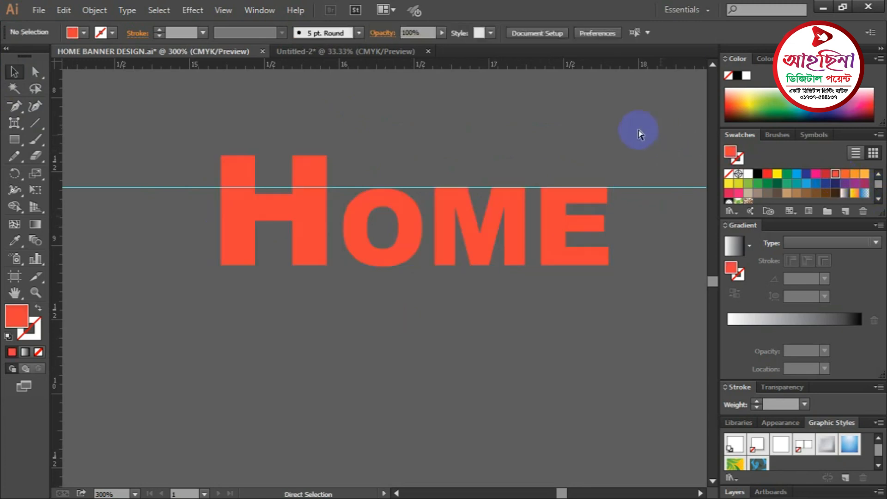
{"action": "key", "text": "ctrl+minus"}
{"action": "key", "text": "ctrl+minus"}
{"action": "left_click_drag", "start_coordinate": [292, 150], "coordinate": [295, 296]}
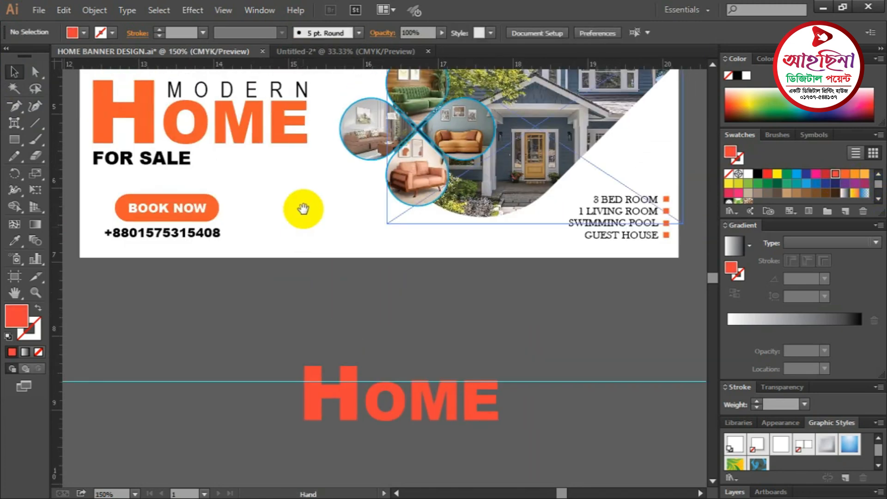
{"action": "left_click_drag", "start_coordinate": [303, 208], "coordinate": [304, 253]}
{"action": "left_click_drag", "start_coordinate": [397, 313], "coordinate": [388, 182]}
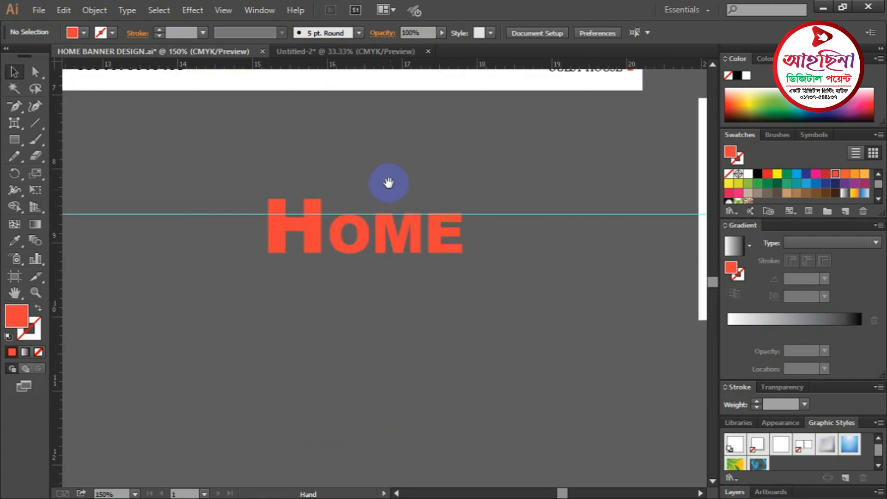
{"action": "left_click_drag", "start_coordinate": [16, 128], "coordinate": [74, 120]}
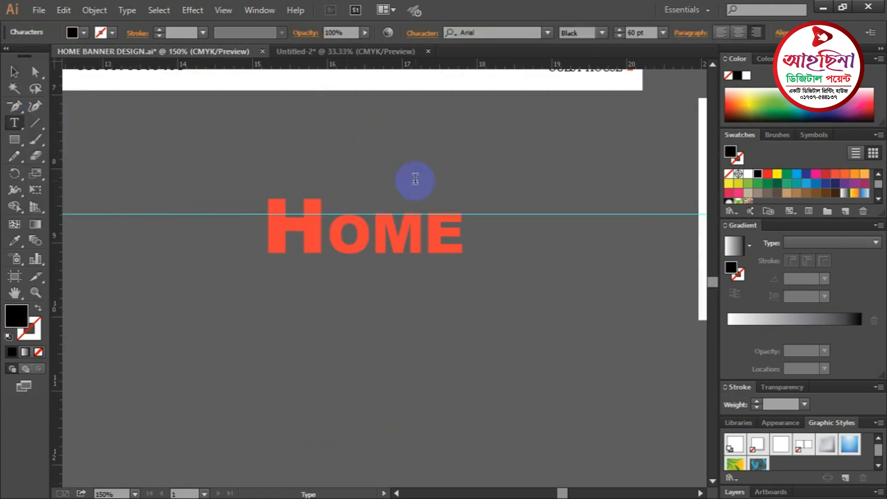
- Type MODERN, set it to Arial Narrow, and scale it down to about 25.6 pt
{"action": "type", "text": "MODERN"}
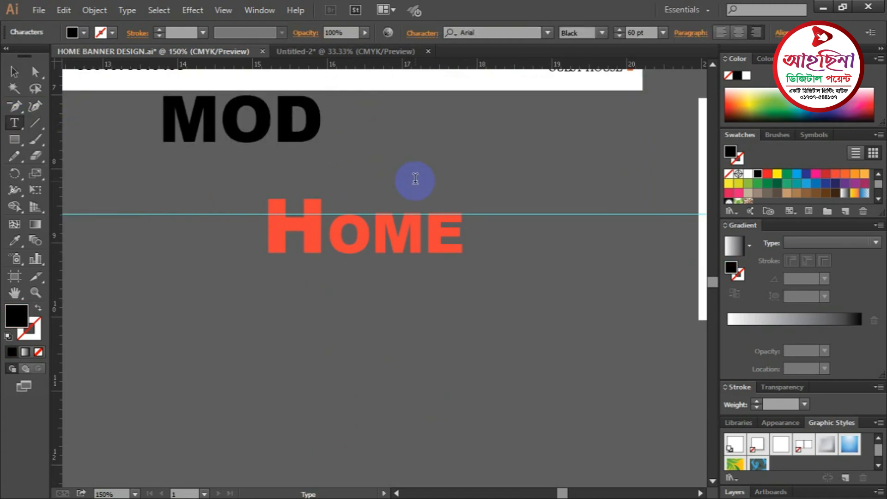
{"action": "left_click", "coordinate": [14, 71]}
{"action": "left_click_drag", "start_coordinate": [307, 135], "coordinate": [462, 203]}
{"action": "left_click_drag", "start_coordinate": [416, 158], "coordinate": [505, 146]}
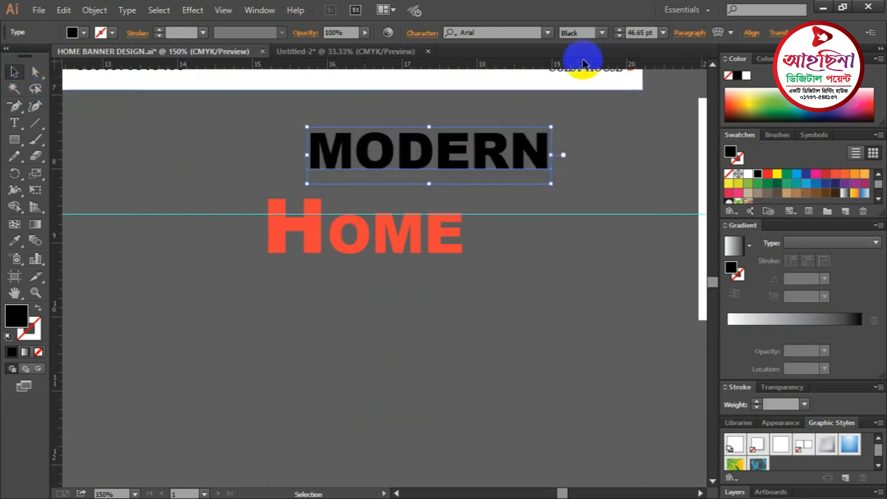
{"action": "left_click", "coordinate": [602, 33]}
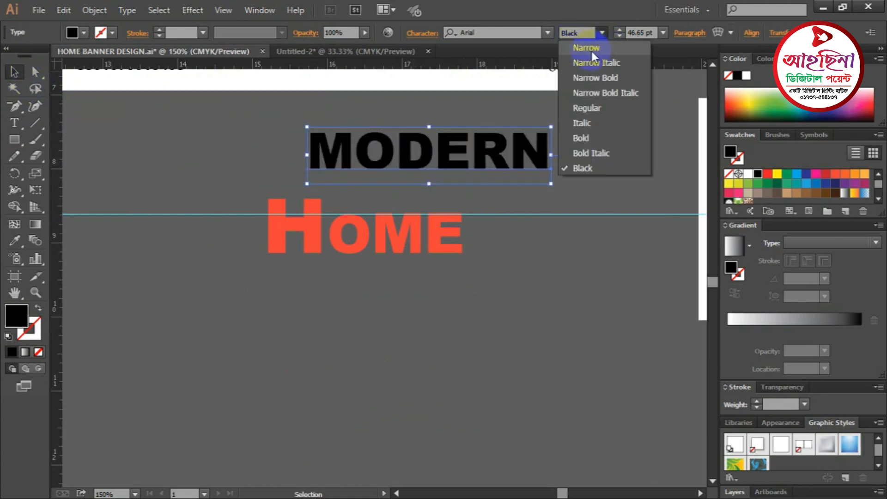
{"action": "left_click", "coordinate": [592, 49]}
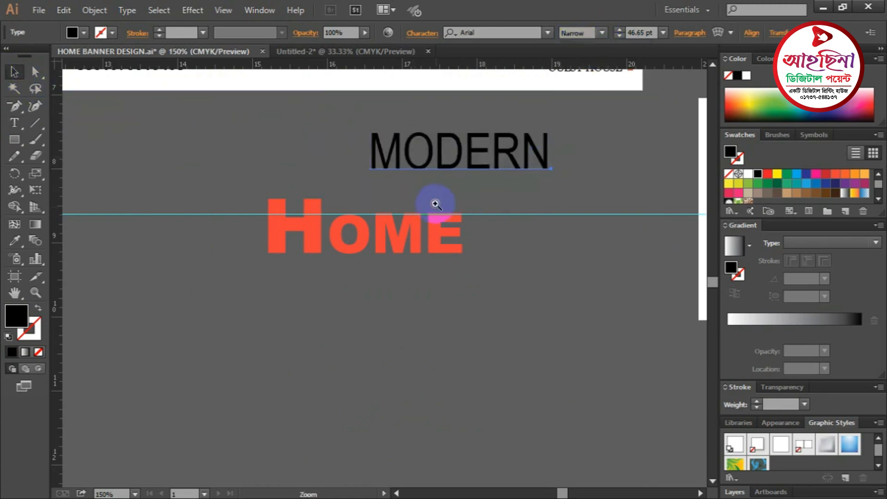
{"action": "key", "text": "ctrl+plus"}
{"action": "left_click_drag", "start_coordinate": [538, 254], "coordinate": [484, 236]}
- Place MODERN above OME at about 18.5 pt and add a horizontal guide along its top
{"action": "left_click_drag", "start_coordinate": [393, 215], "coordinate": [290, 283]}
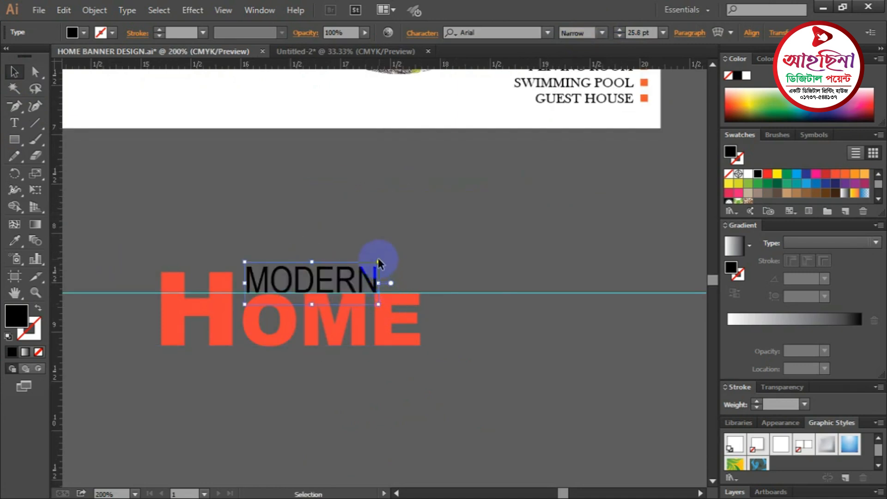
{"action": "left_click_drag", "start_coordinate": [379, 261], "coordinate": [363, 271]}
{"action": "left_click", "coordinate": [332, 311]}
{"action": "left_click", "coordinate": [337, 304]}
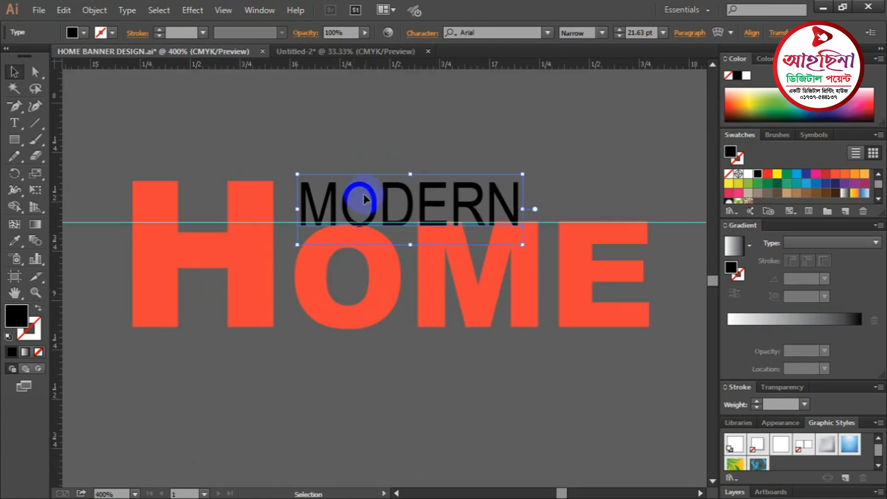
{"action": "left_click_drag", "start_coordinate": [349, 196], "coordinate": [358, 193]}
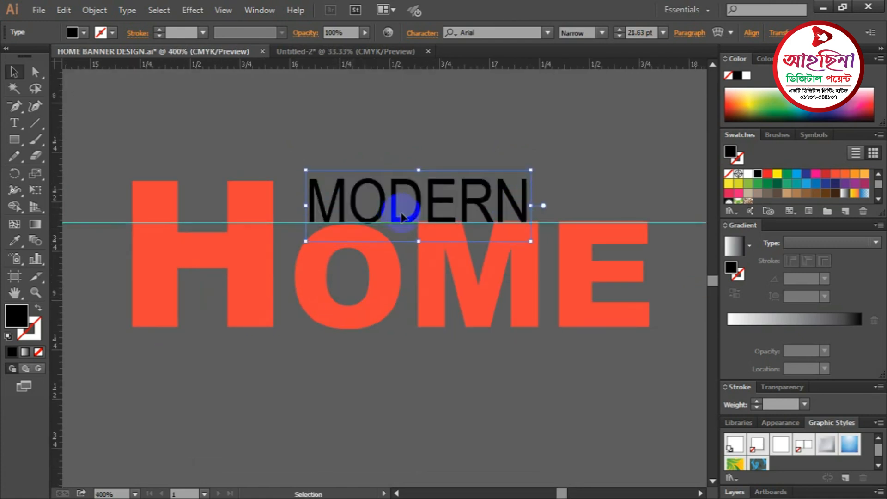
{"action": "left_click_drag", "start_coordinate": [403, 227], "coordinate": [401, 216]}
{"action": "left_click_drag", "start_coordinate": [532, 162], "coordinate": [499, 172]}
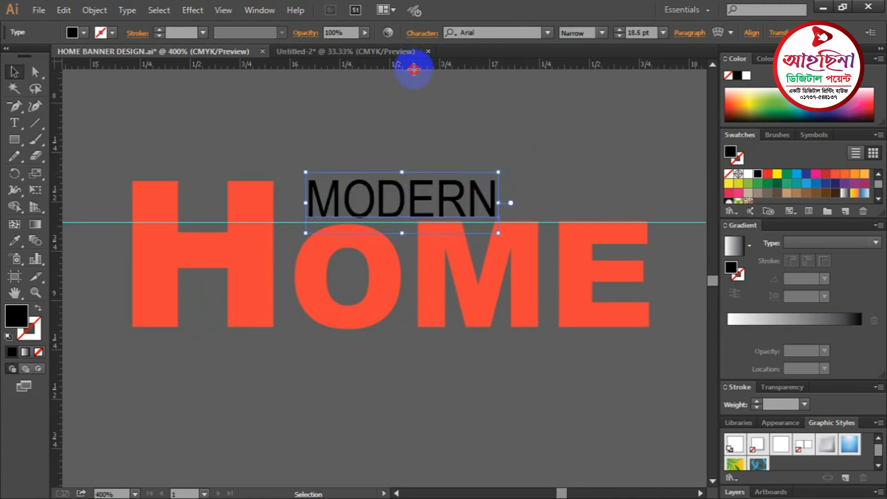
{"action": "left_click_drag", "start_coordinate": [414, 69], "coordinate": [404, 182]}
- Shrink MODERN slightly further, to about 17.9 pt
{"action": "left_click", "coordinate": [340, 199]}
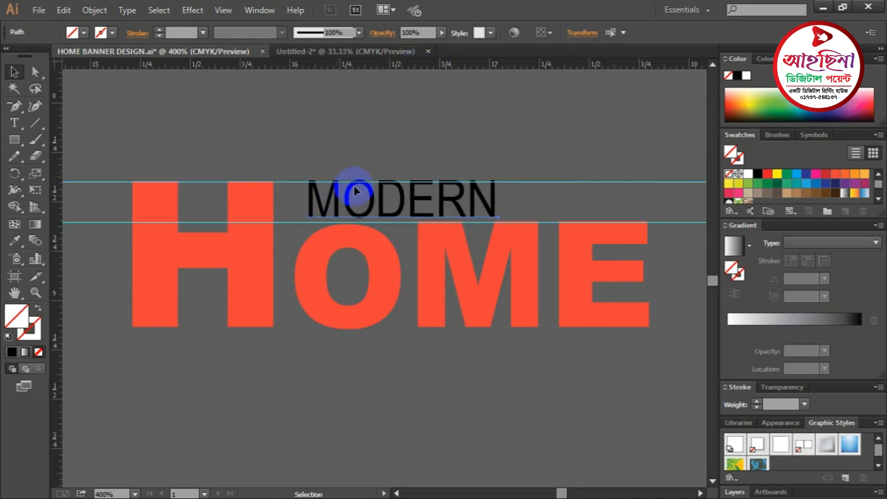
{"action": "left_click", "coordinate": [413, 214]}
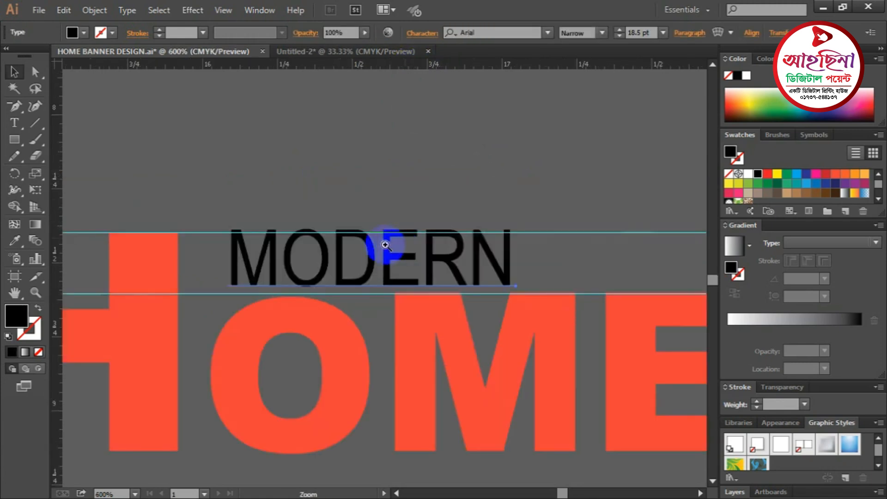
{"action": "left_click", "coordinate": [388, 241]}
{"action": "left_click_drag", "start_coordinate": [565, 242], "coordinate": [416, 112]}
{"action": "left_click", "coordinate": [572, 212]}
{"action": "key", "text": "ctrl+minus"}
{"action": "key", "text": "ctrl+minus"}
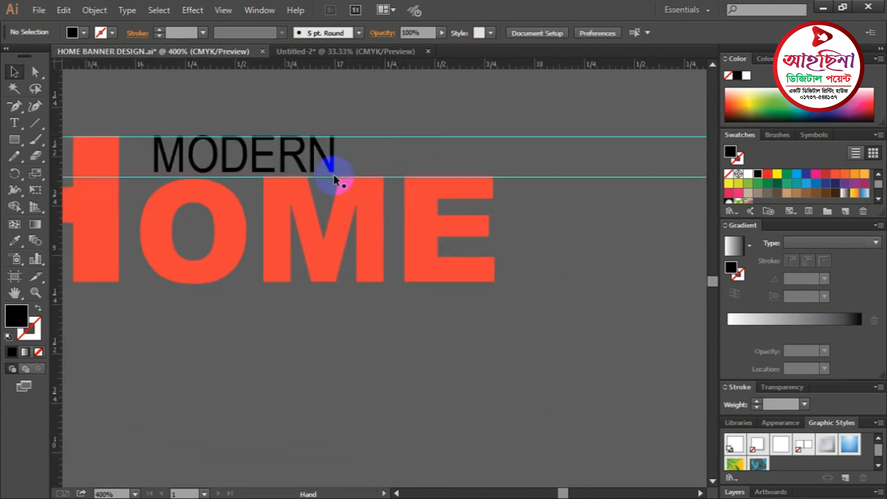
- Widen MODERN's letter spacing with four Alt+Right steps and shift it right to end above the E
{"action": "left_click", "coordinate": [302, 166]}
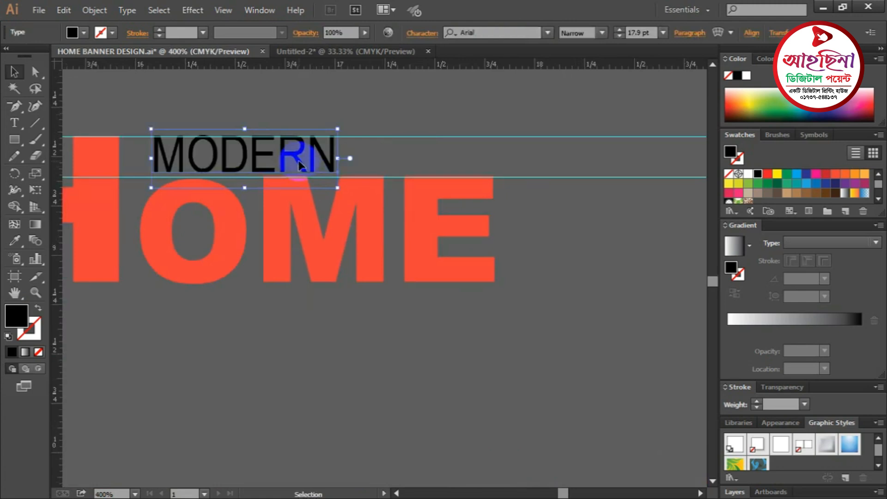
{"action": "key", "text": "alt+Right"}
{"action": "key", "text": "alt+Right"}
{"action": "key", "text": "alt+Right"}
{"action": "key", "text": "alt+Right"}
{"action": "key", "text": "alt+Right"}
{"action": "key", "text": "alt+Right"}
{"action": "key", "text": "alt+Right"}
{"action": "key", "text": "alt+Right"}
{"action": "key", "text": "alt+Right"}
{"action": "key", "text": "alt+Right"}
{"action": "key", "text": "alt+Right"}
{"action": "key", "text": "alt+Right"}
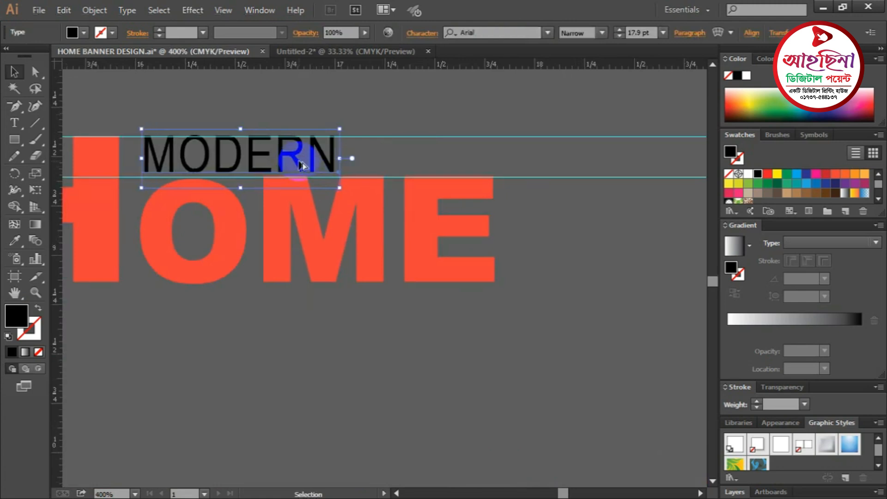
{"action": "key", "text": "alt+Right"}
{"action": "key", "text": "alt+Right"}
{"action": "key", "text": "alt+Right"}
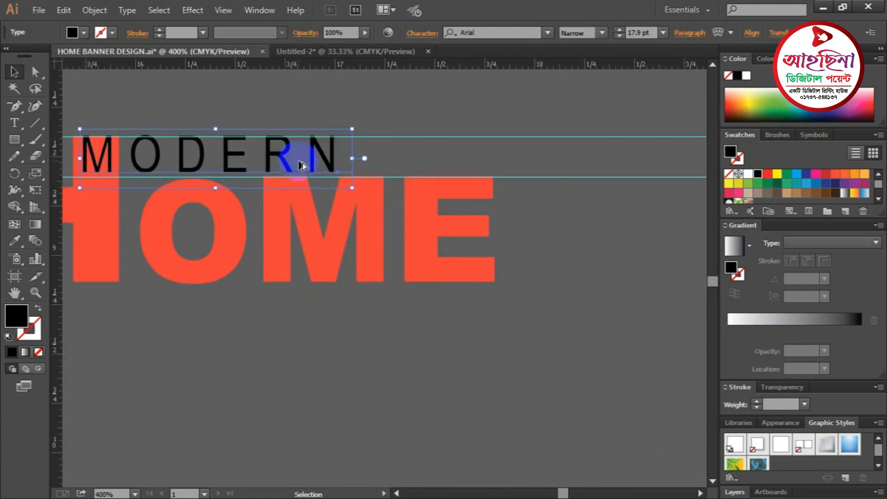
{"action": "left_click_drag", "start_coordinate": [299, 160], "coordinate": [453, 160]}
{"action": "key", "text": "alt+Right"}
{"action": "key", "text": "alt+Right"}
{"action": "key", "text": "alt+Right"}
{"action": "key", "text": "alt+Right"}
{"action": "key", "text": "alt+Right"}
{"action": "key", "text": "alt+Right"}
{"action": "key", "text": "alt+Right"}
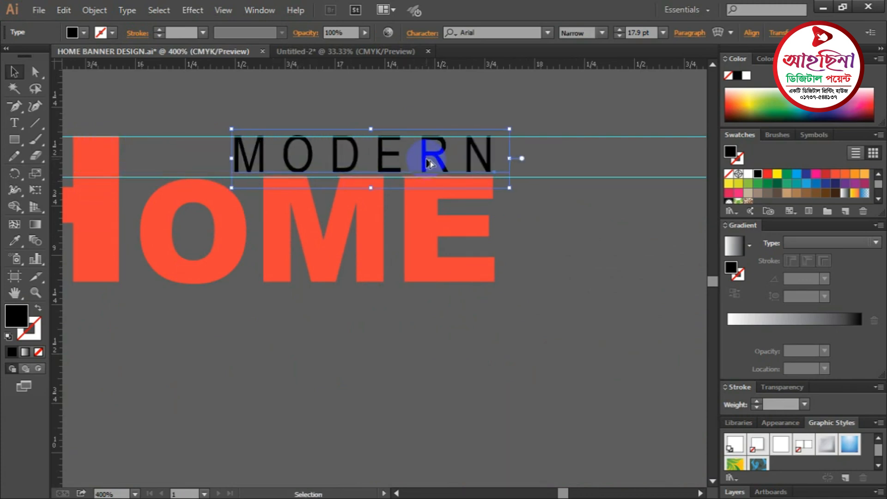
{"action": "key", "text": "alt+Right"}
{"action": "key", "text": "alt+Right"}
{"action": "key", "text": "alt+Right"}
{"action": "key", "text": "alt+Right"}
{"action": "key", "text": "alt+Right"}
{"action": "key", "text": "alt+Right"}
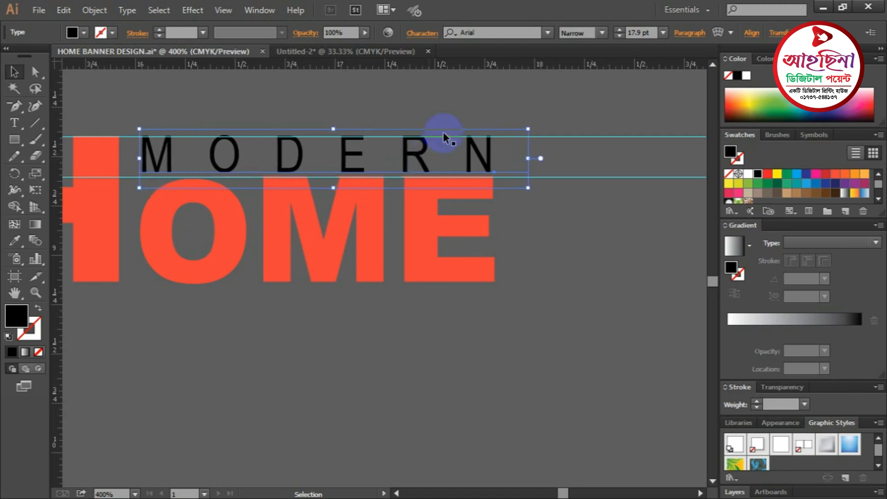
{"action": "left_click", "coordinate": [469, 105]}
{"action": "key", "text": "ctrl+minus"}
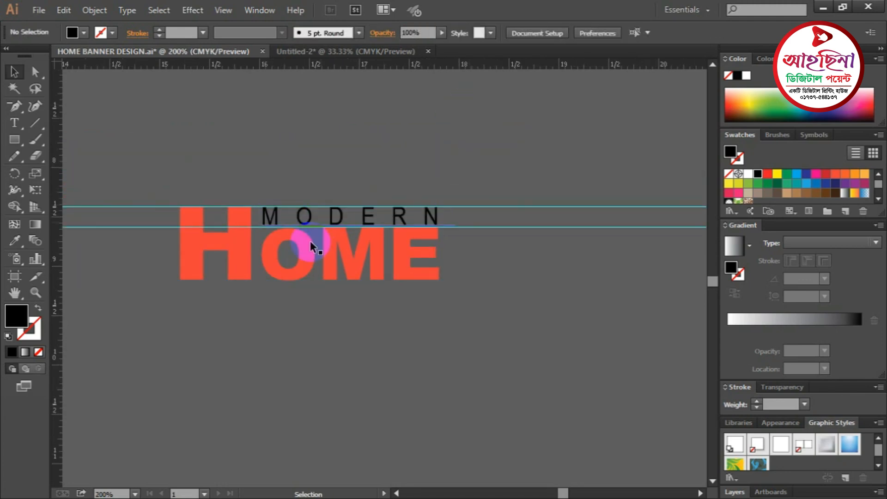
{"action": "left_click_drag", "start_coordinate": [287, 274], "coordinate": [416, 206]}
{"action": "key", "text": "ctrl+minus"}
{"action": "key", "text": "ctrl+minus"}
{"action": "key", "text": "ctrl+minus"}
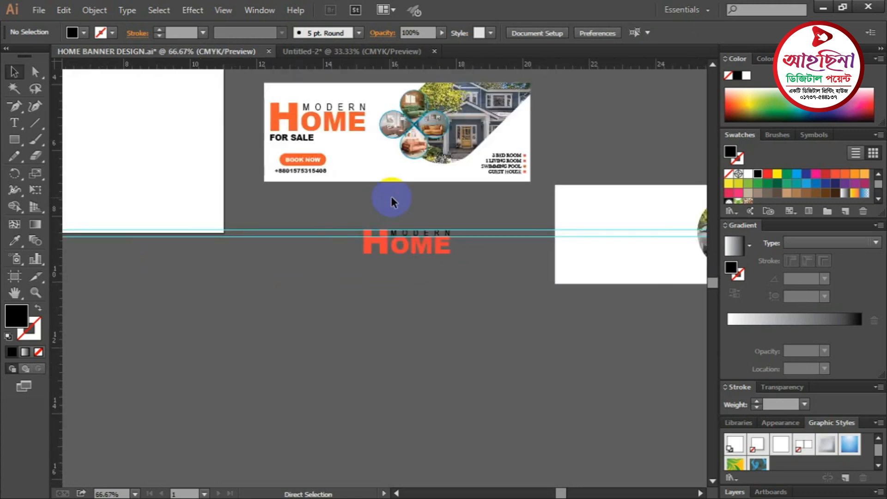
- Type FOR SALE in Arial Black on the empty canvas below the heading
{"action": "left_click_drag", "start_coordinate": [343, 237], "coordinate": [311, 192]}
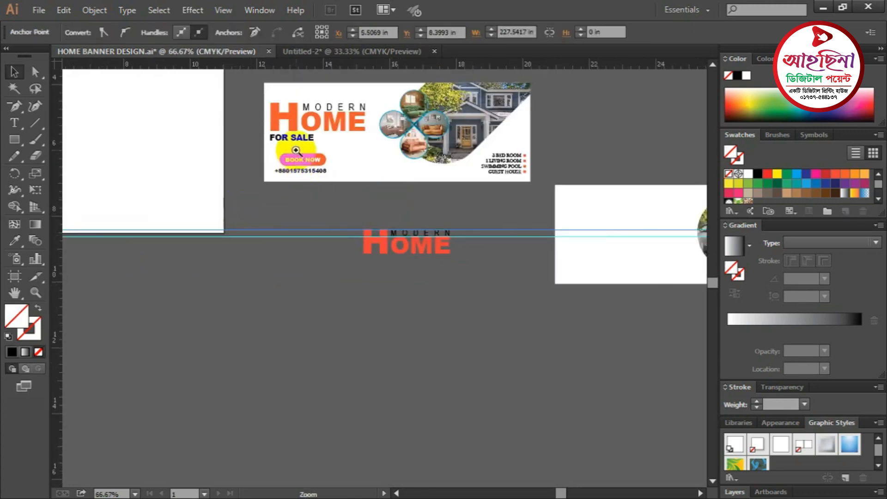
{"action": "key", "text": "ctrl+plus"}
{"action": "left_click_drag", "start_coordinate": [353, 263], "coordinate": [333, 222]}
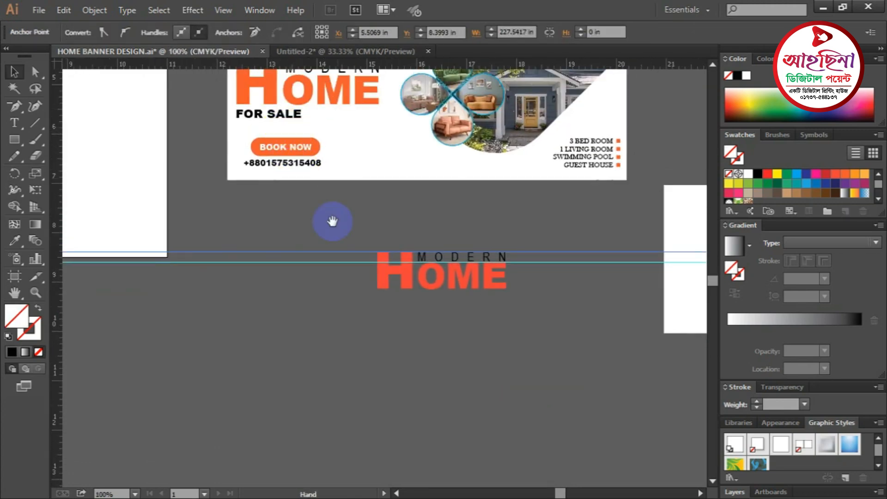
{"action": "left_click", "coordinate": [14, 123]}
{"action": "left_click", "coordinate": [242, 315]}
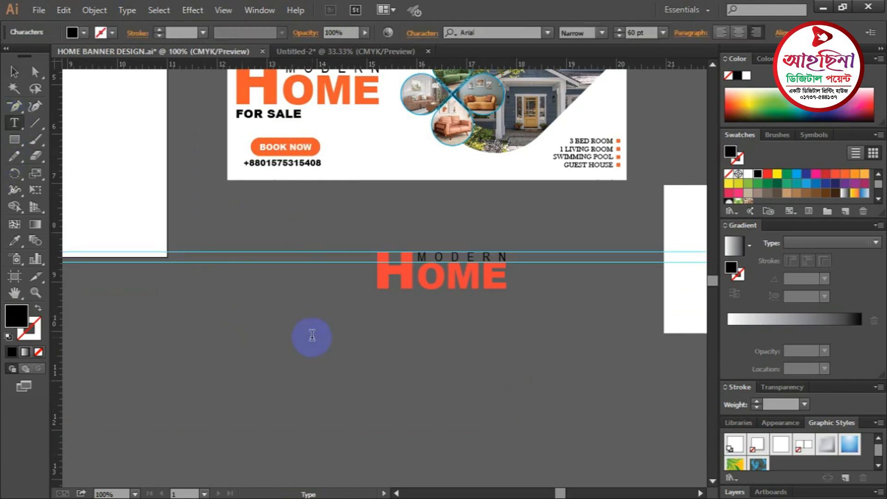
{"action": "left_click", "coordinate": [603, 34]}
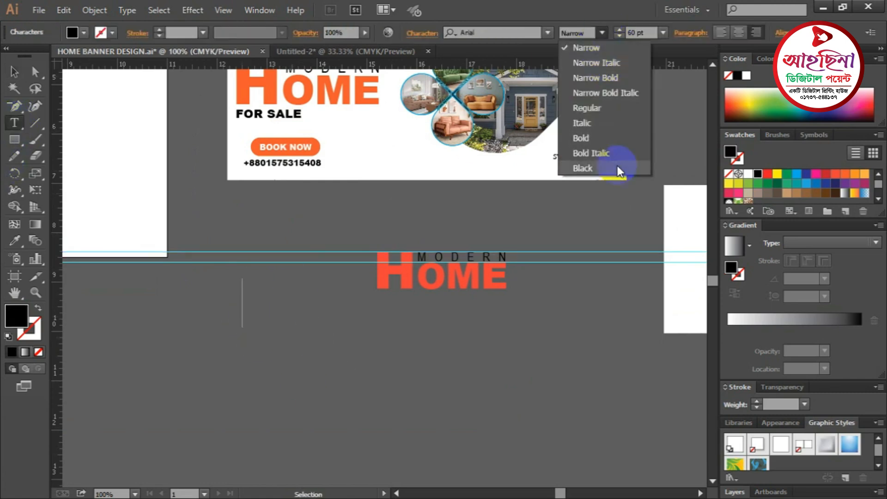
{"action": "left_click", "coordinate": [584, 168]}
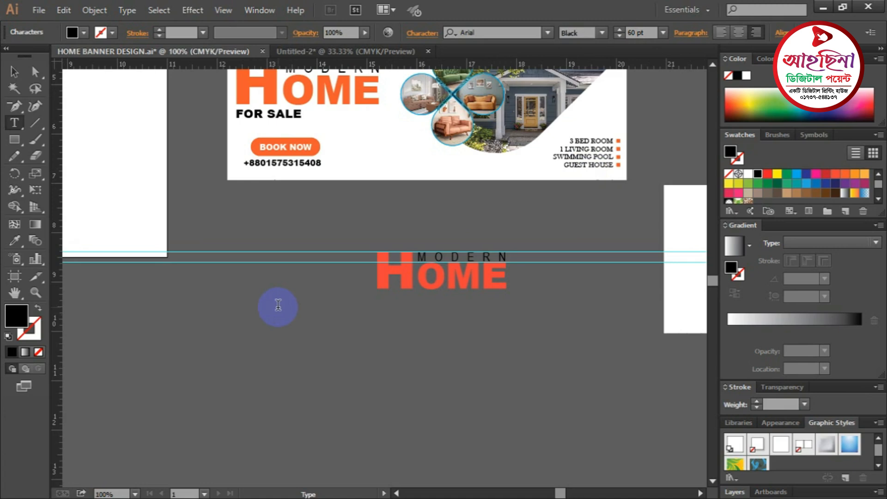
{"action": "type", "text": "FOR "}
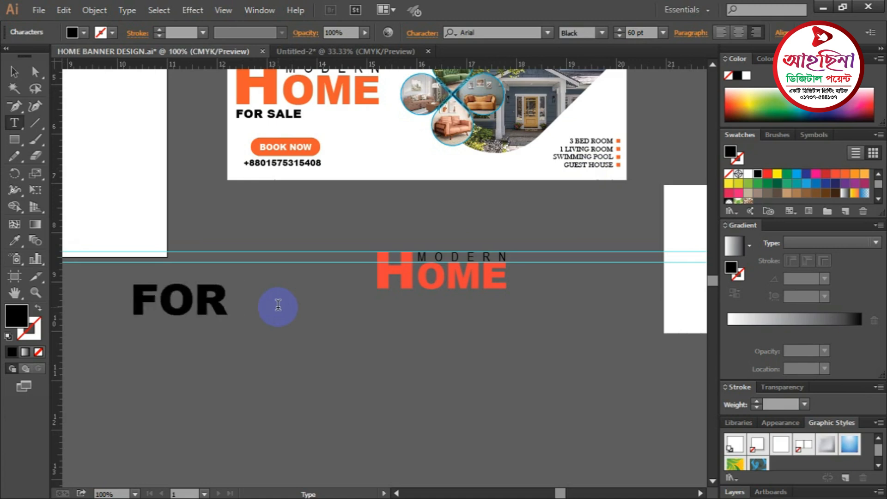
{"action": "type", "text": "SALE"}
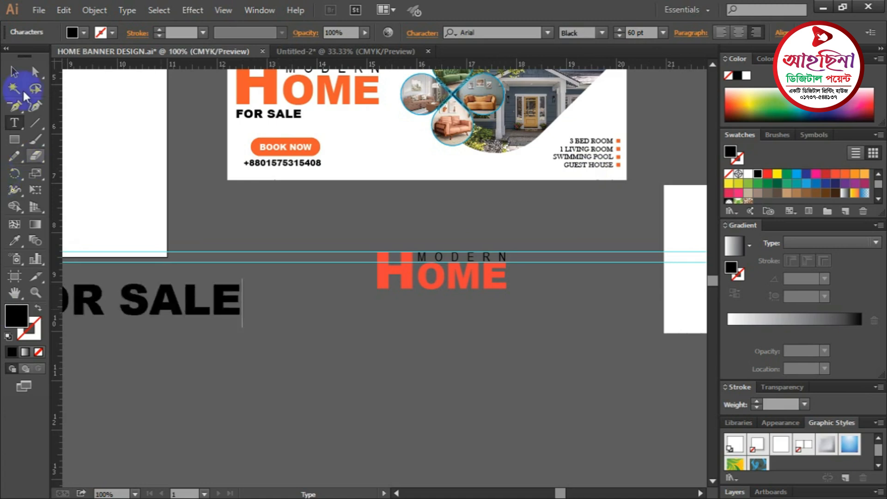
- Place FOR SALE beneath HOME, left-aligned with the H along a new vertical guide
{"action": "left_click_drag", "start_coordinate": [218, 311], "coordinate": [420, 298]}
{"action": "left_click", "coordinate": [428, 333]}
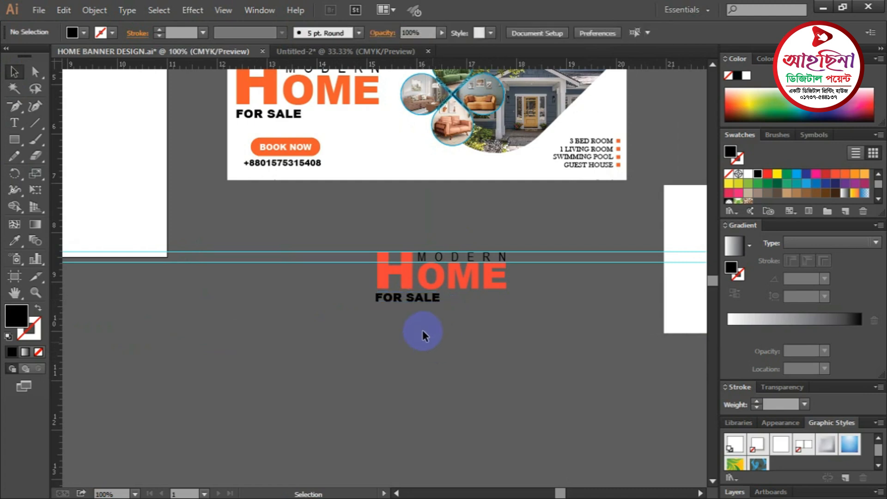
{"action": "left_click", "coordinate": [423, 307], "text": "ctrl"}
{"action": "left_click", "coordinate": [394, 281]}
{"action": "left_click", "coordinate": [366, 264]}
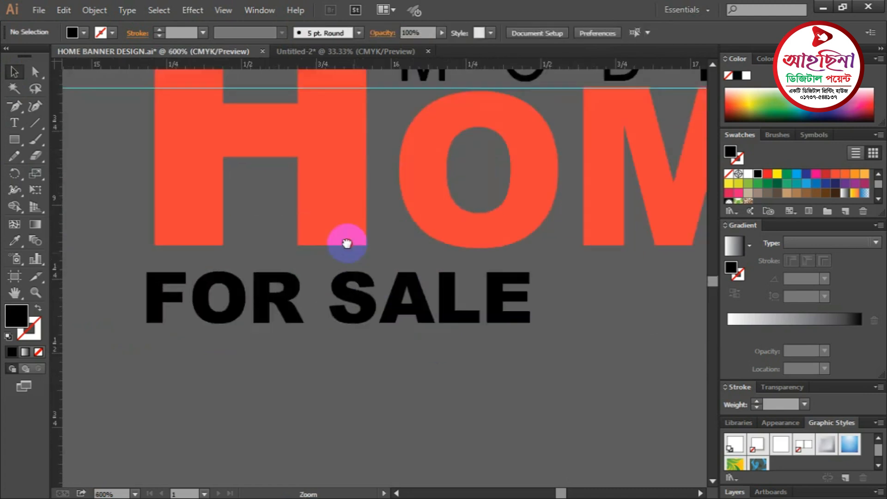
{"action": "left_click_drag", "start_coordinate": [282, 300], "coordinate": [290, 300]}
{"action": "left_click_drag", "start_coordinate": [56, 268], "coordinate": [237, 323]}
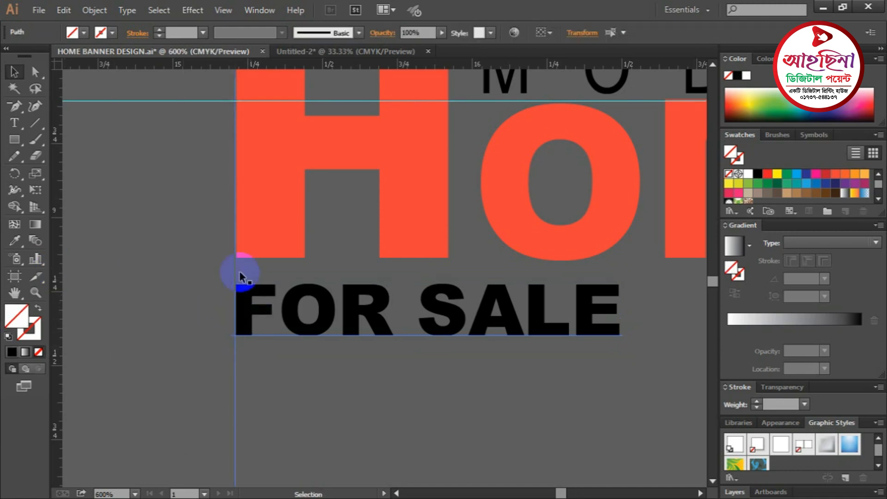
{"action": "key", "text": "ctrl+1"}
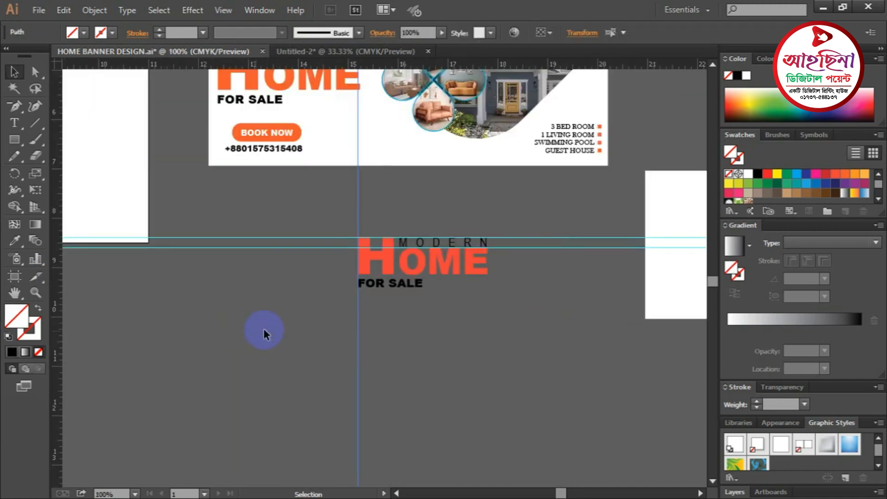
- Delete the two horizontal guides
{"action": "left_click_drag", "start_coordinate": [396, 311], "coordinate": [309, 288]}
{"action": "left_click_drag", "start_coordinate": [484, 272], "coordinate": [484, 272]}
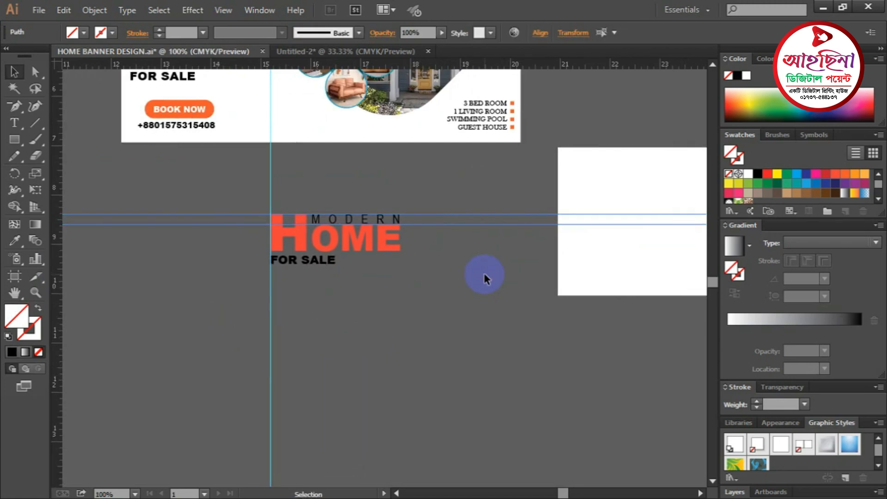
{"action": "key", "text": "Delete"}
{"action": "key", "text": "Delete"}
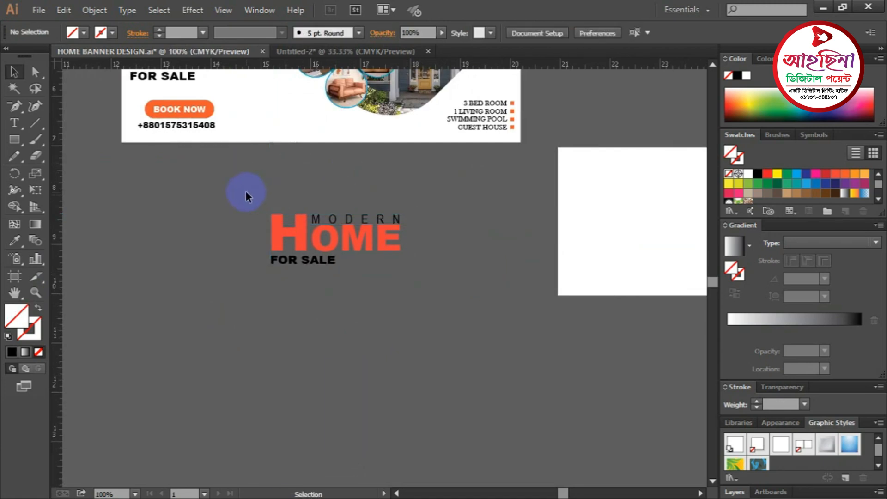
- Move the MODERN HOME FOR SALE heading onto the left side of the second banner's white rectangle
{"action": "left_click_drag", "start_coordinate": [398, 287], "coordinate": [400, 287]}
{"action": "left_click_drag", "start_coordinate": [458, 271], "coordinate": [313, 298]}
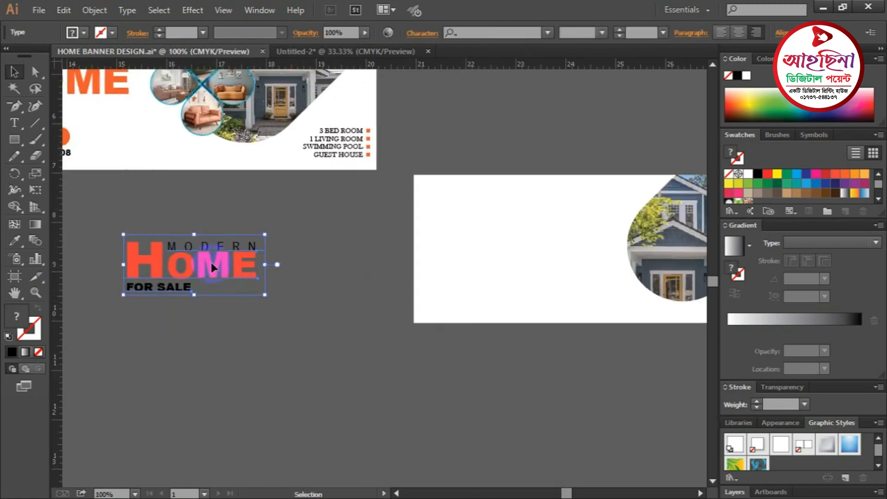
{"action": "left_click_drag", "start_coordinate": [212, 267], "coordinate": [515, 226]}
{"action": "left_click", "coordinate": [338, 281]}
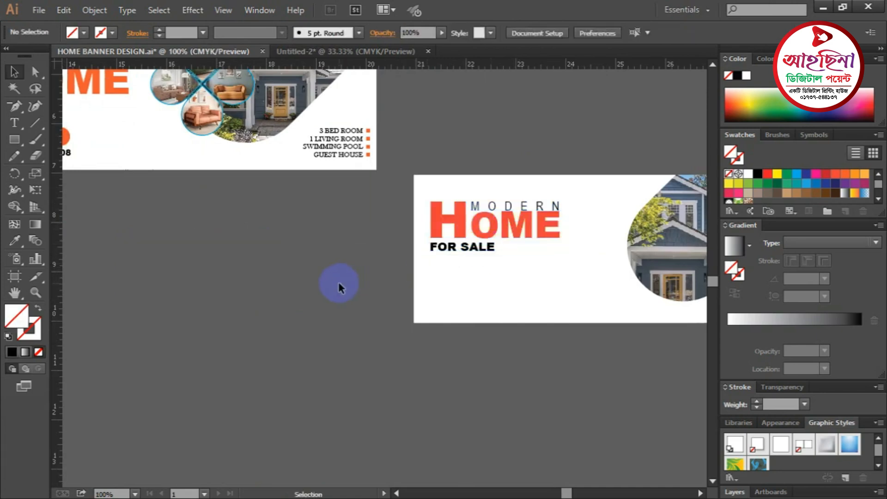
{"action": "key", "text": "ctrl+minus"}
{"action": "left_click_drag", "start_coordinate": [322, 294], "coordinate": [331, 275]}
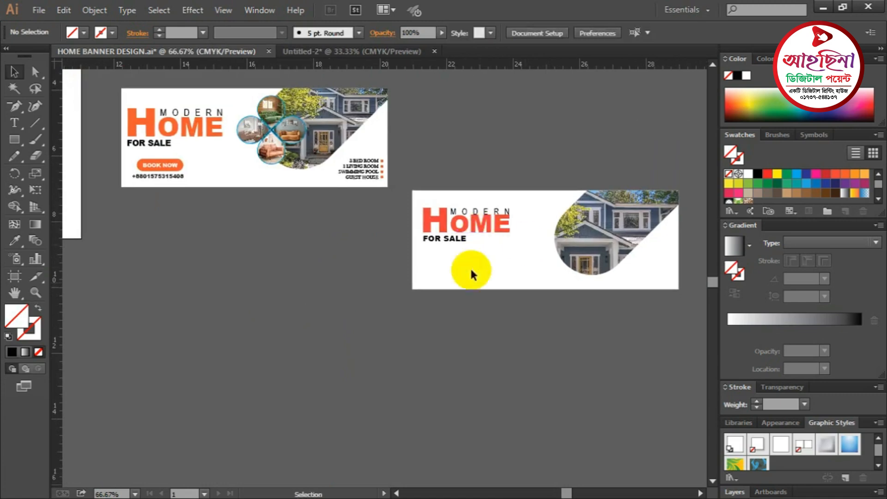
- Recolour HOME on the second banner with the brighter orange swatch used on the first banner
{"action": "left_click", "coordinate": [443, 245]}
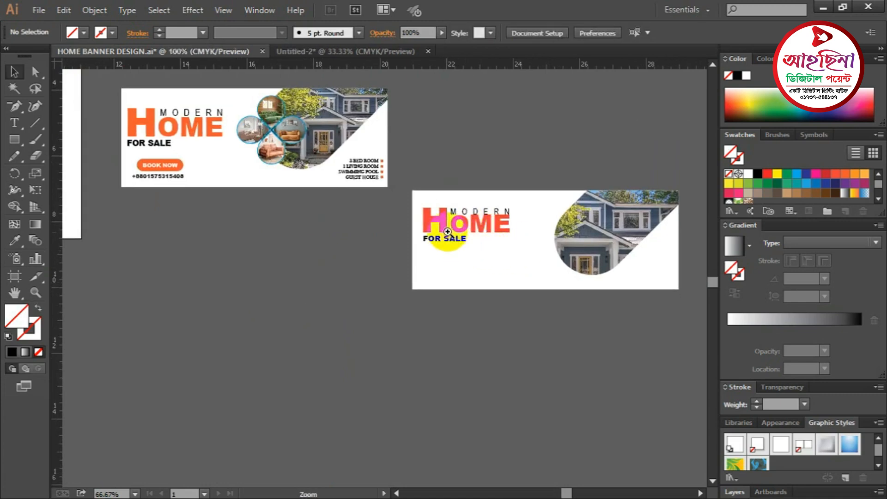
{"action": "left_click", "coordinate": [399, 277]}
{"action": "left_click", "coordinate": [409, 261]}
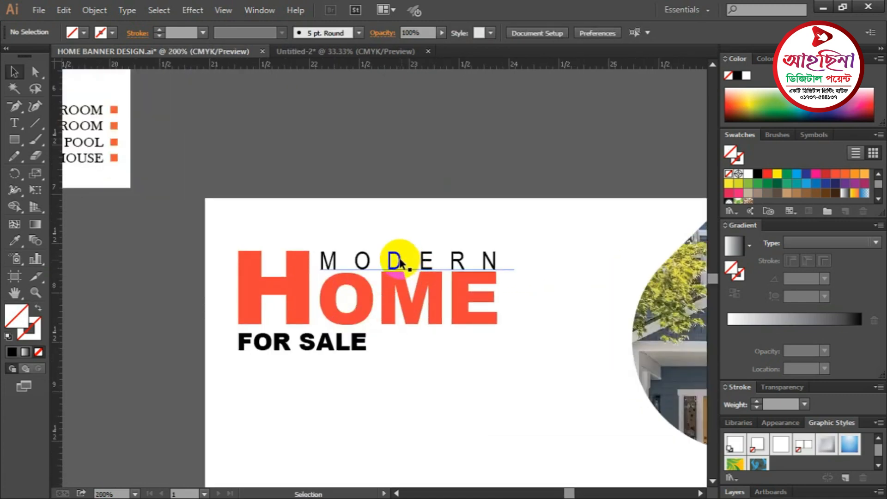
{"action": "left_click", "coordinate": [400, 263]}
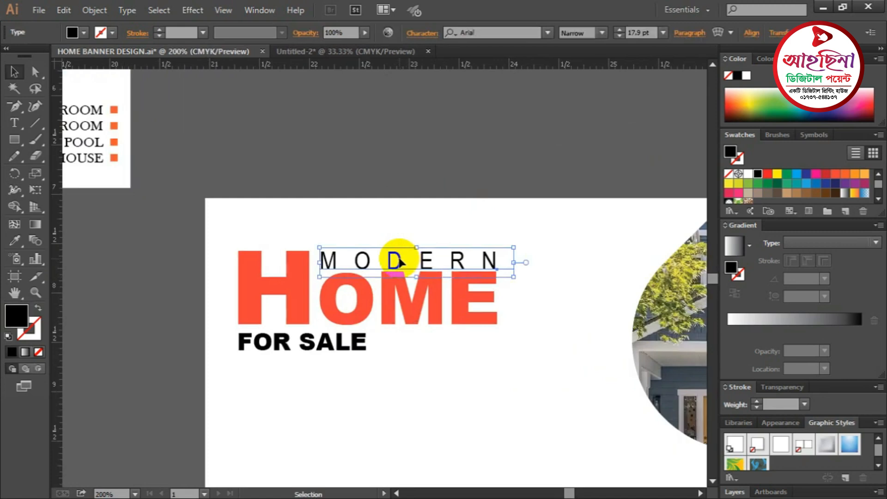
{"action": "left_click", "coordinate": [432, 134]}
{"action": "left_click", "coordinate": [439, 294]}
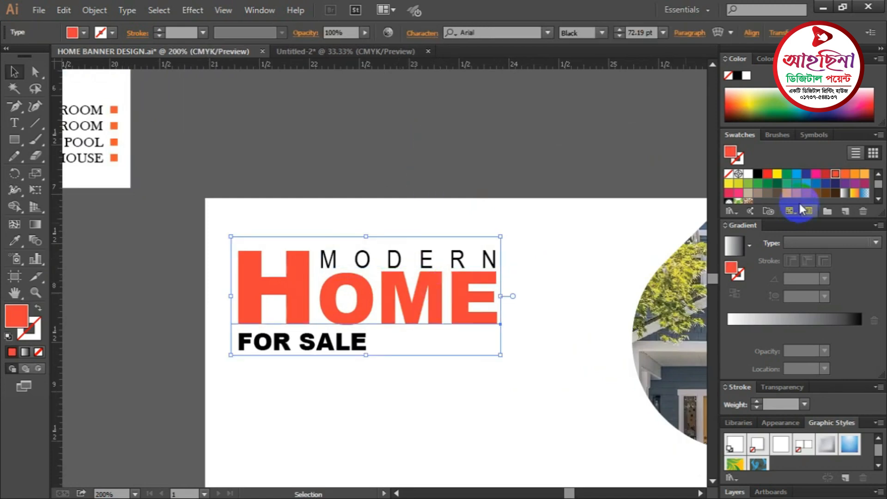
{"action": "left_click", "coordinate": [845, 175]}
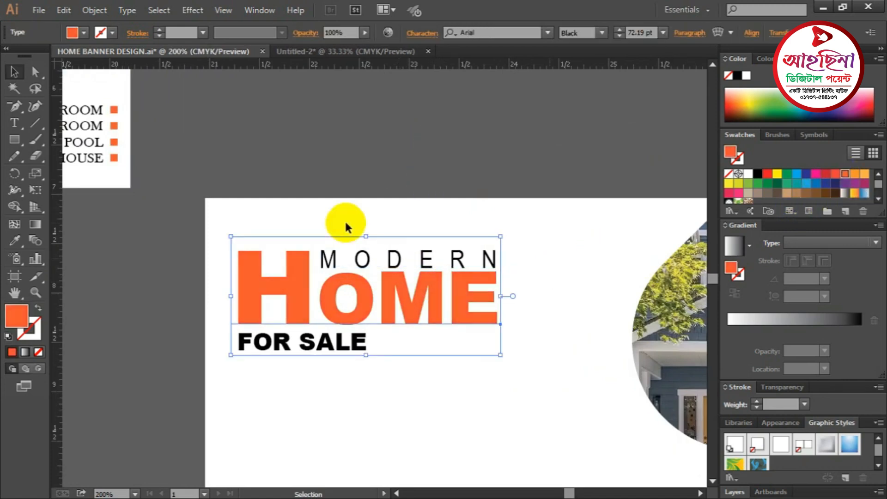
{"action": "left_click", "coordinate": [502, 183]}
{"action": "scroll", "coordinate": [502, 182], "scroll_direction": "down", "scroll_amount": 1}
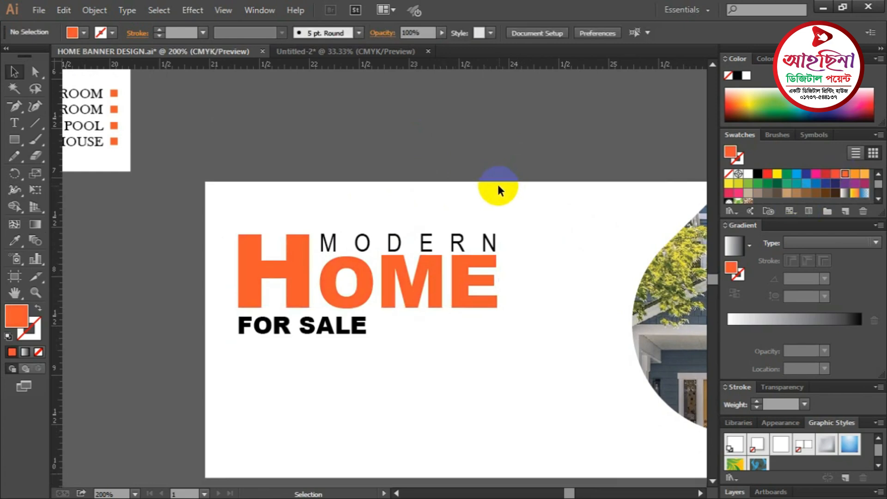
{"action": "key", "text": "ctrl+minus"}
{"action": "key", "text": "ctrl+minus"}
{"action": "left_click_drag", "start_coordinate": [479, 191], "coordinate": [422, 317]}
- Draw an orange bar below FOR SALE and round it into a pill with 0.18 in corners
{"action": "left_click", "coordinate": [257, 225], "text": "ctrl"}
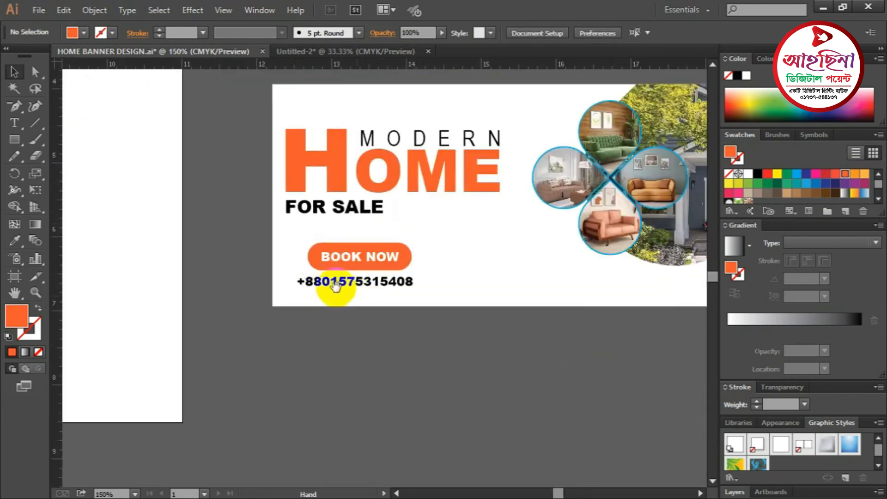
{"action": "left_click_drag", "start_coordinate": [535, 327], "coordinate": [272, 251]}
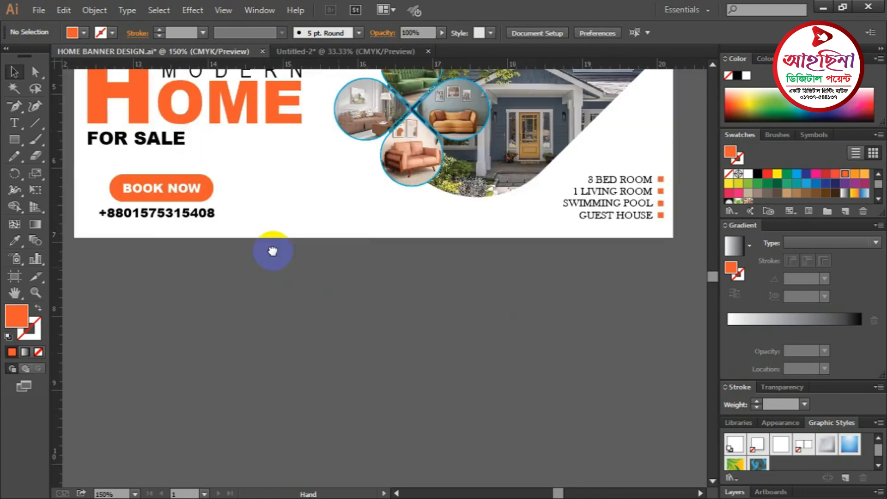
{"action": "left_click_drag", "start_coordinate": [522, 360], "coordinate": [257, 226]}
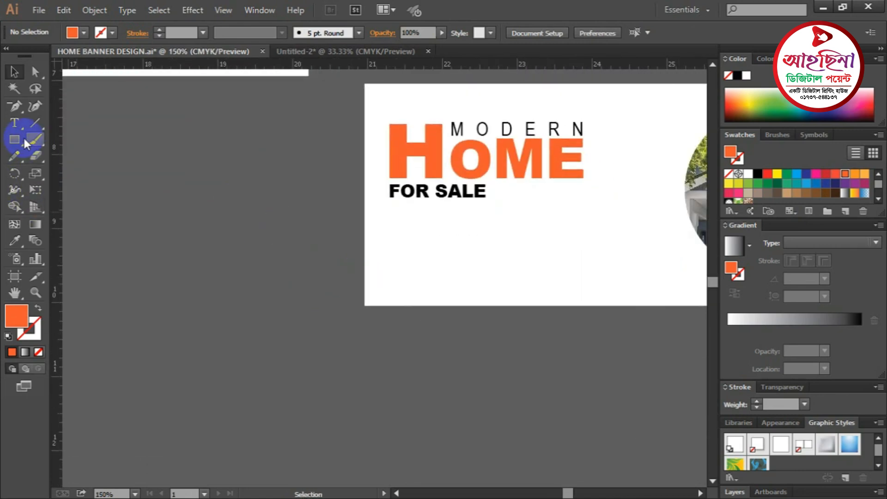
{"action": "left_click_drag", "start_coordinate": [13, 142], "coordinate": [76, 138]}
{"action": "left_click_drag", "start_coordinate": [409, 254], "coordinate": [516, 282]}
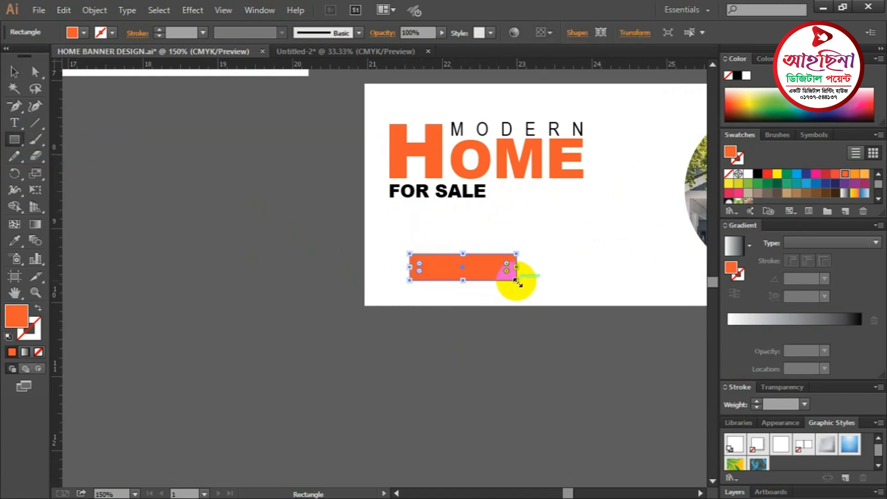
{"action": "left_click", "coordinate": [35, 73]}
{"action": "left_click_drag", "start_coordinate": [420, 264], "coordinate": [438, 324]}
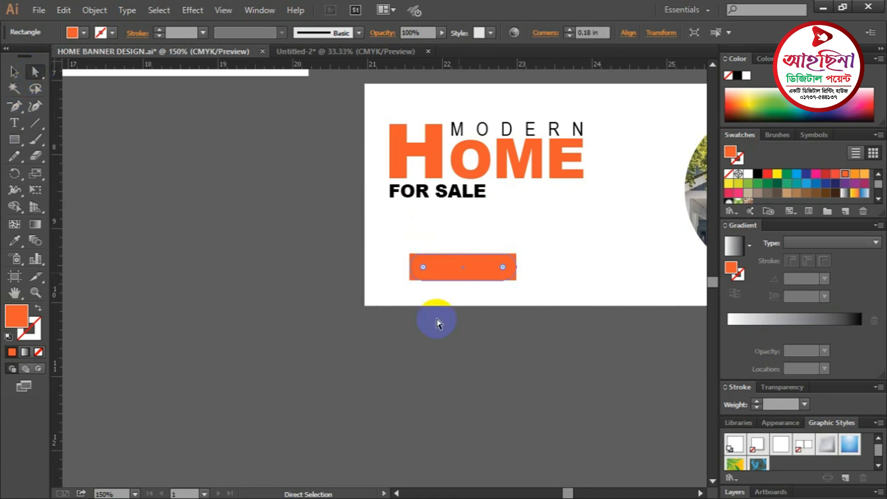
{"action": "left_click", "coordinate": [308, 310]}
- Pan to the original banner's BOOK NOW button and room list for reference
{"action": "left_click_drag", "start_coordinate": [183, 264], "coordinate": [569, 343]}
{"action": "left_click_drag", "start_coordinate": [370, 303], "coordinate": [460, 328]}
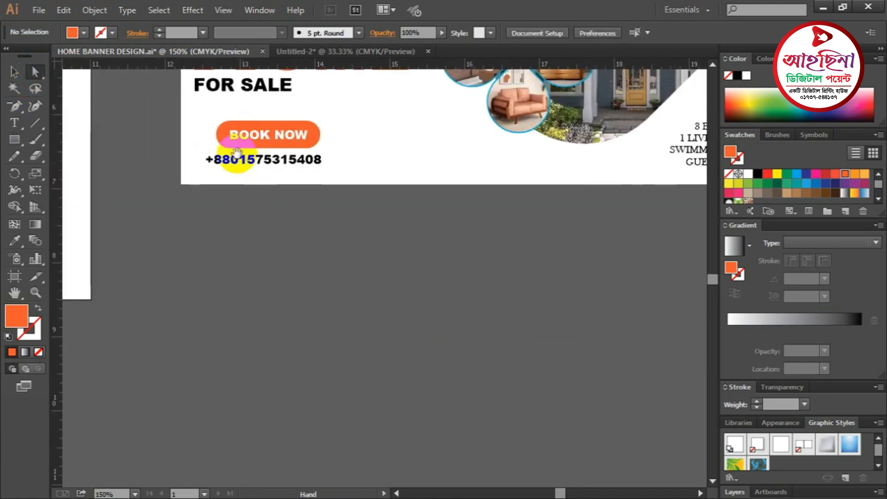
{"action": "left_click_drag", "start_coordinate": [404, 271], "coordinate": [330, 237]}
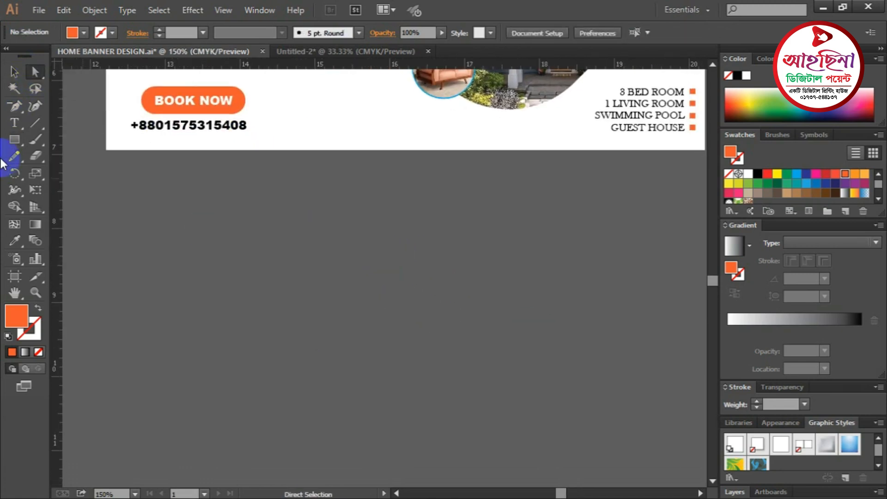
- Type 'BOOK NOW', shrink it to about 15 pt and move it just below the new banner
{"action": "left_click", "coordinate": [12, 123]}
{"action": "left_click", "coordinate": [494, 327]}
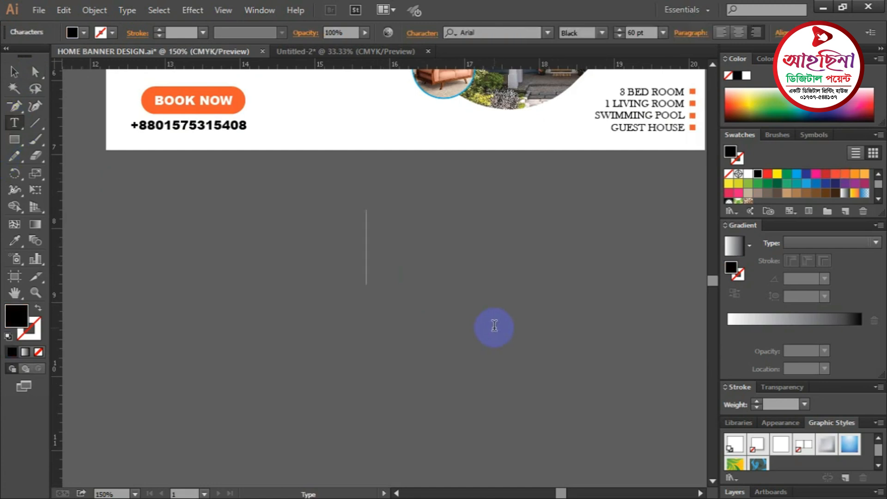
{"action": "type", "text": "BOOK NOW"}
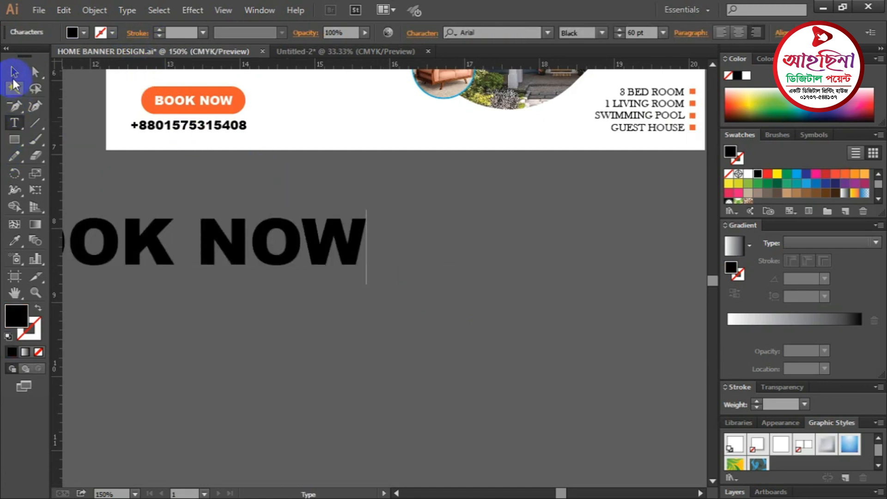
{"action": "left_click", "coordinate": [13, 79]}
{"action": "left_click_drag", "start_coordinate": [257, 242], "coordinate": [439, 242]}
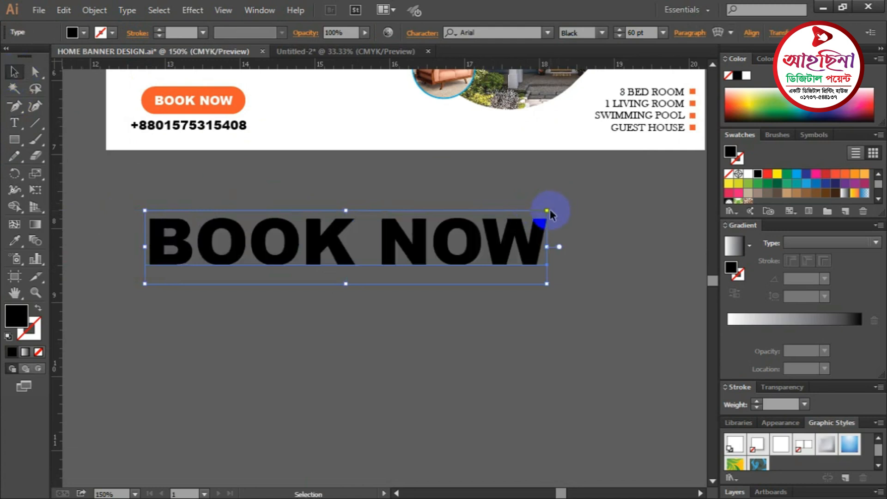
{"action": "left_click_drag", "start_coordinate": [547, 211], "coordinate": [464, 323]}
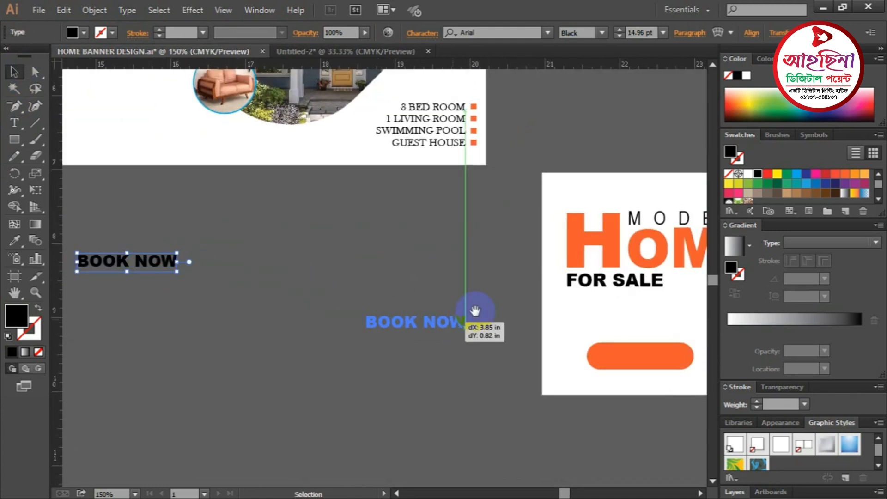
{"action": "left_click_drag", "start_coordinate": [448, 251], "coordinate": [288, 121]}
{"action": "left_click_drag", "start_coordinate": [262, 194], "coordinate": [321, 268]}
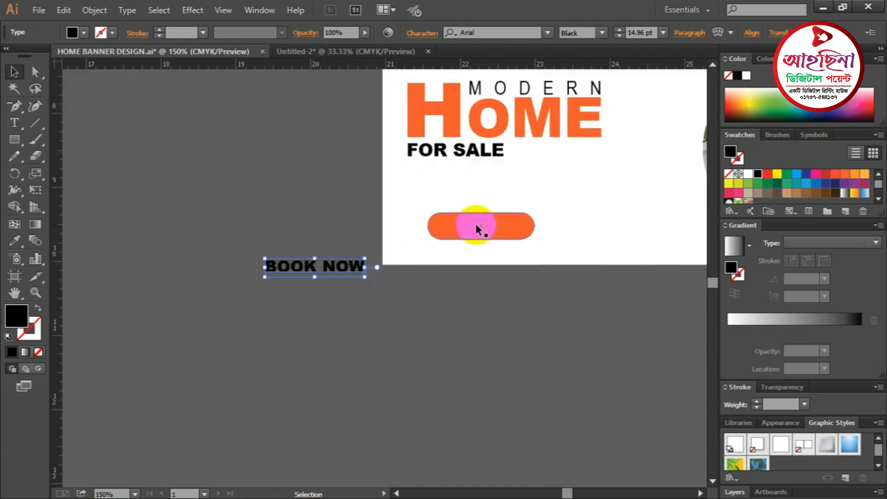
- Widen the orange pill button and move the BOOK NOW text onto it
{"action": "left_click_drag", "start_coordinate": [501, 229], "coordinate": [558, 240]}
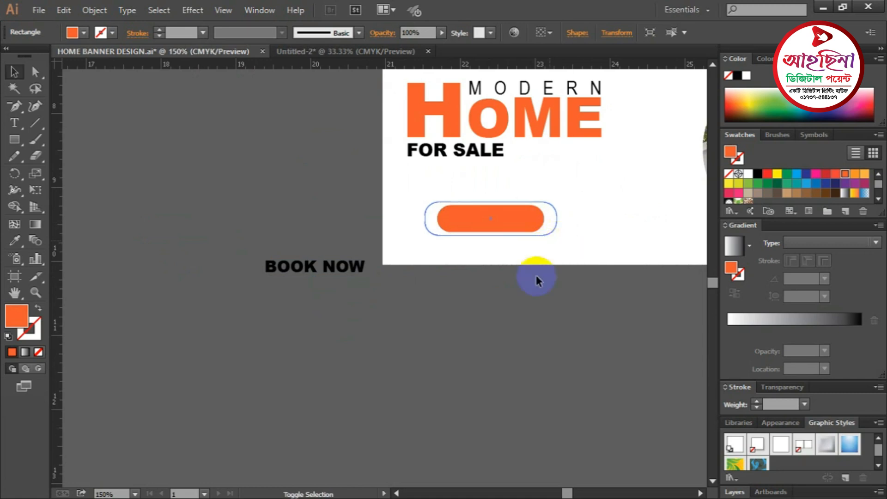
{"action": "left_click", "coordinate": [443, 222]}
{"action": "left_click_drag", "start_coordinate": [439, 220], "coordinate": [495, 252]}
{"action": "left_click", "coordinate": [376, 282]}
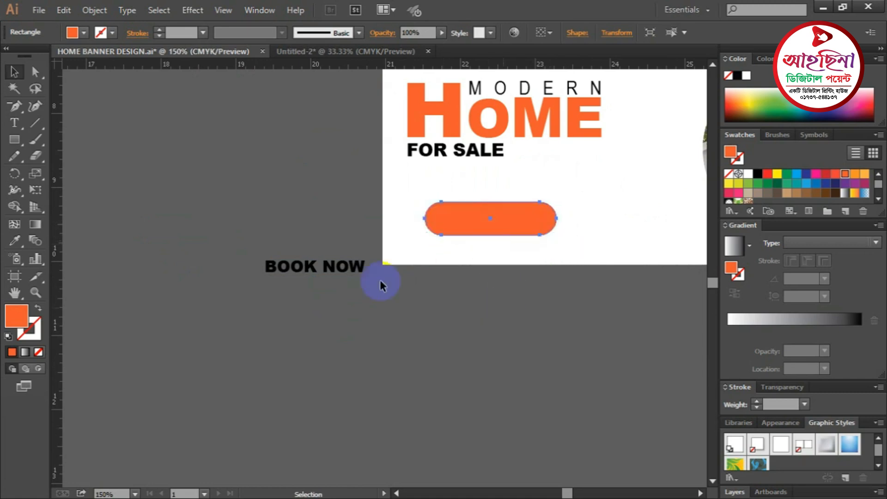
{"action": "left_click_drag", "start_coordinate": [367, 267], "coordinate": [526, 216]}
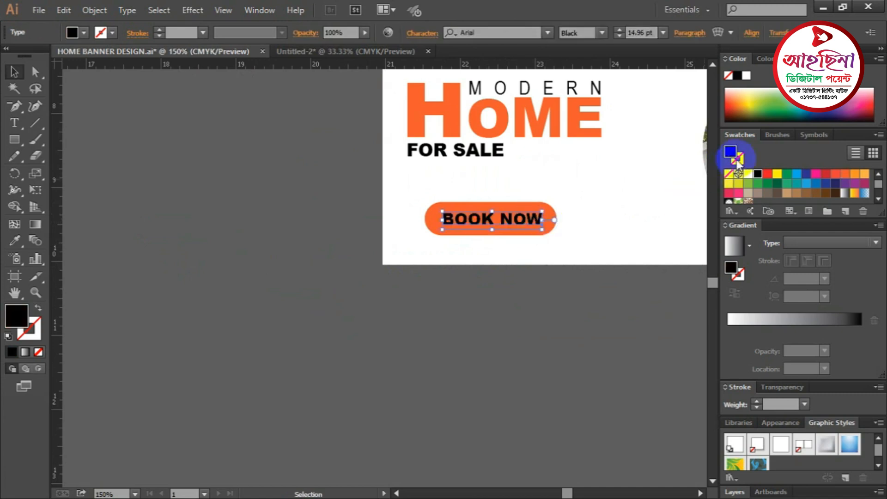
- Make the BOOK NOW text white and zoom in on the button
{"action": "left_click", "coordinate": [748, 175]}
{"action": "left_click", "coordinate": [507, 330]}
{"action": "left_click", "coordinate": [473, 227], "text": "ctrl"}
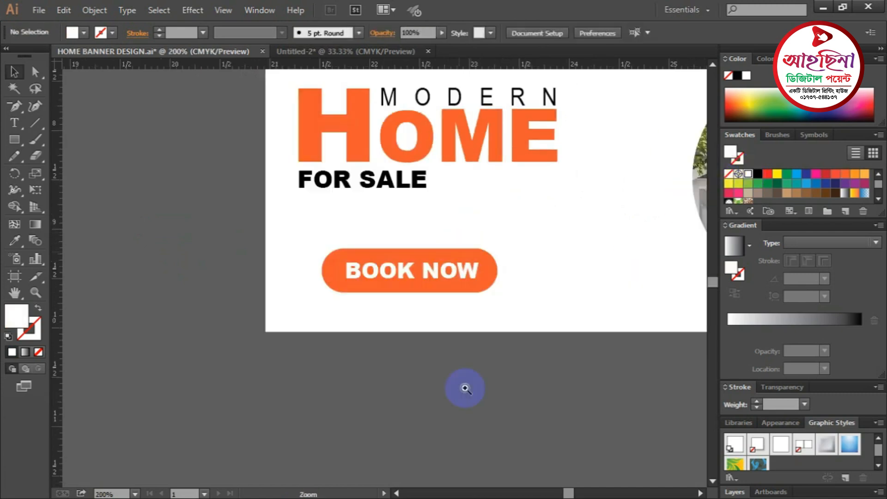
{"action": "left_click", "coordinate": [450, 392], "text": "ctrl"}
{"action": "left_click_drag", "start_coordinate": [428, 333], "coordinate": [629, 392]}
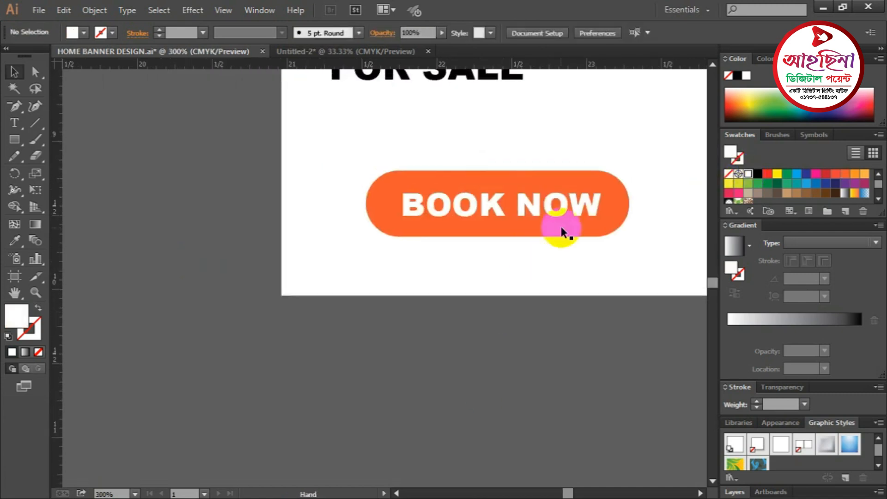
- Centre BOOK NOW on the pill using a vertical ruler guide, then delete the guide
{"action": "left_click", "coordinate": [527, 208]}
{"action": "left_click", "coordinate": [594, 173]}
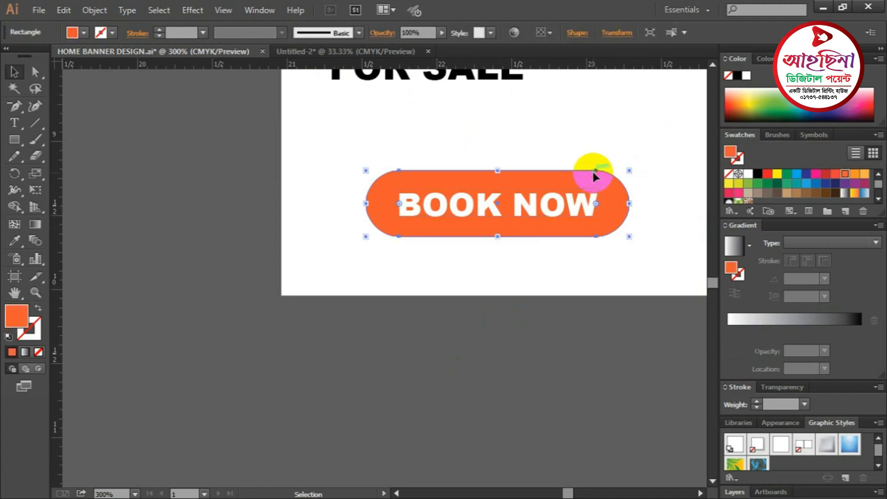
{"action": "left_click_drag", "start_coordinate": [54, 252], "coordinate": [490, 238]}
{"action": "left_click", "coordinate": [406, 205]}
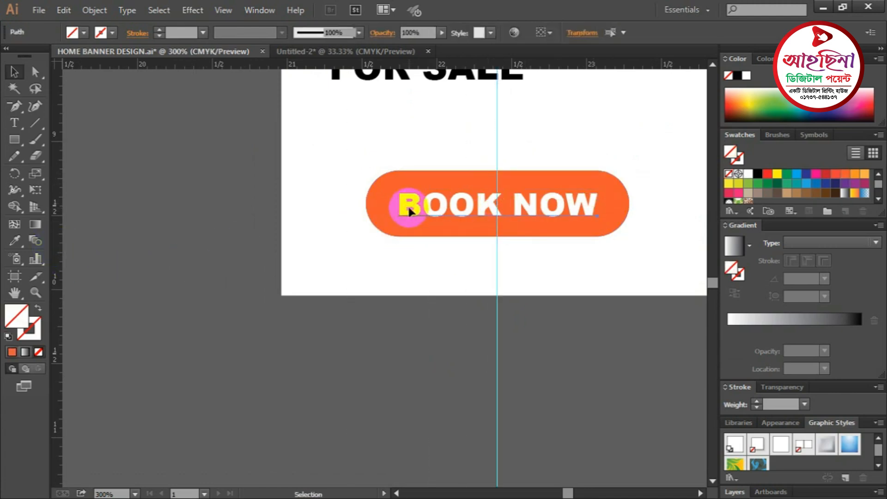
{"action": "left_click", "coordinate": [452, 339]}
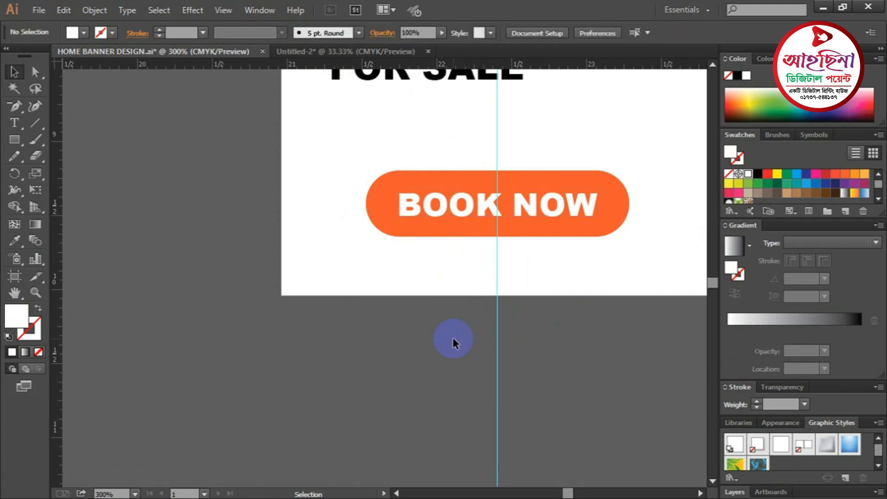
{"action": "left_click_drag", "start_coordinate": [537, 333], "coordinate": [549, 336]}
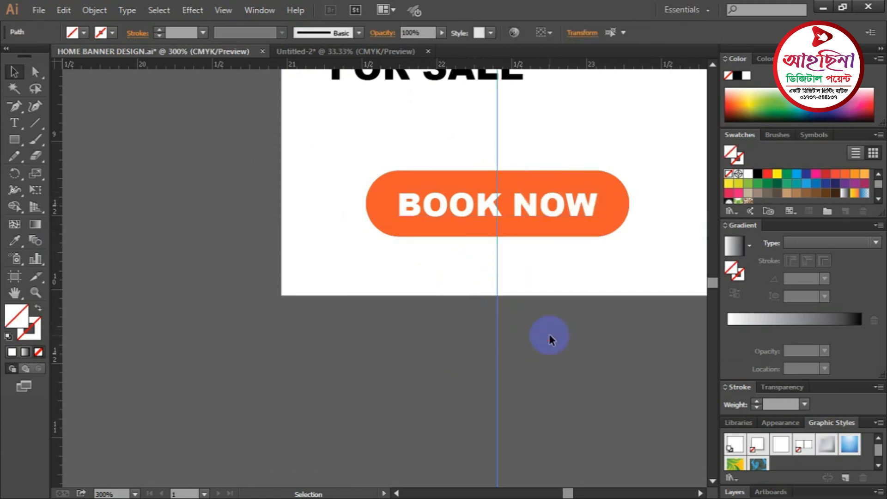
{"action": "key", "text": "Delete"}
{"action": "key", "text": "ctrl+minus"}
{"action": "key", "text": "ctrl+minus"}
{"action": "key", "text": "ctrl+minus"}
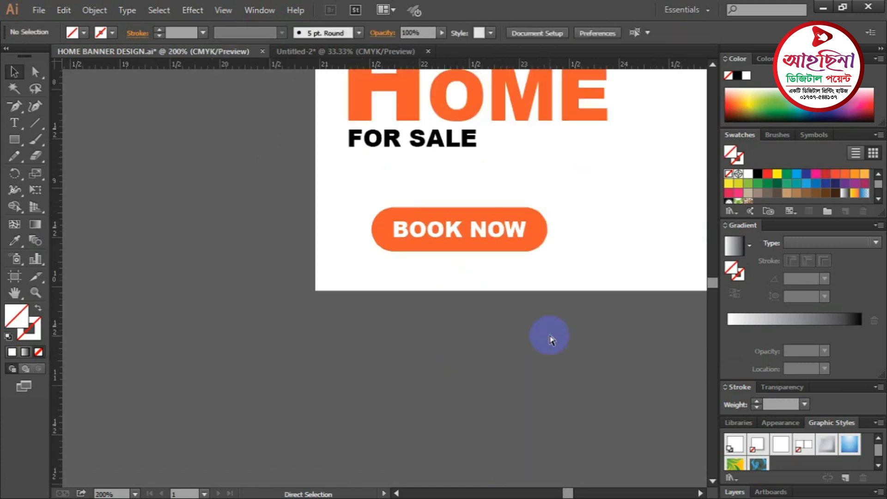
{"action": "left_click_drag", "start_coordinate": [263, 277], "coordinate": [472, 279]}
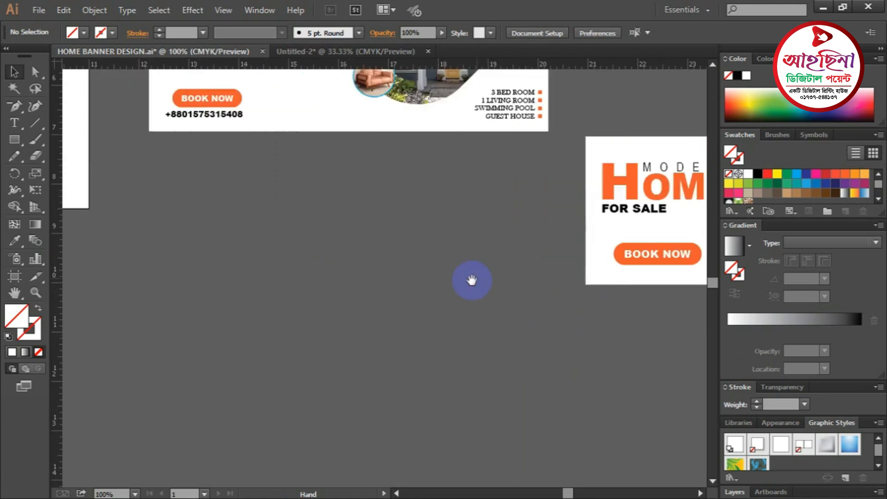
{"action": "left_click_drag", "start_coordinate": [208, 241], "coordinate": [326, 286]}
{"action": "scroll", "coordinate": [323, 170], "scroll_direction": "up", "scroll_amount": 4}
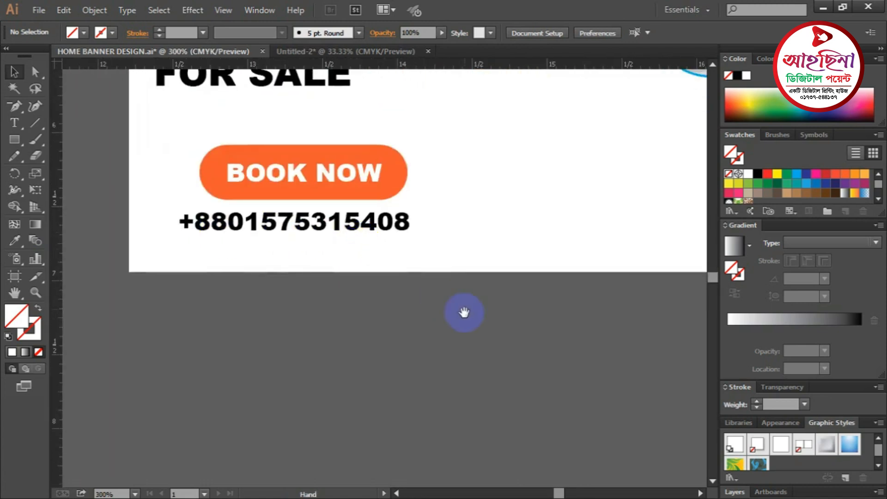
{"action": "left_click_drag", "start_coordinate": [353, 236], "coordinate": [296, 210]}
{"action": "key", "text": "ctrl+minus"}
{"action": "key", "text": "ctrl+minus"}
{"action": "key", "text": "ctrl+minus"}
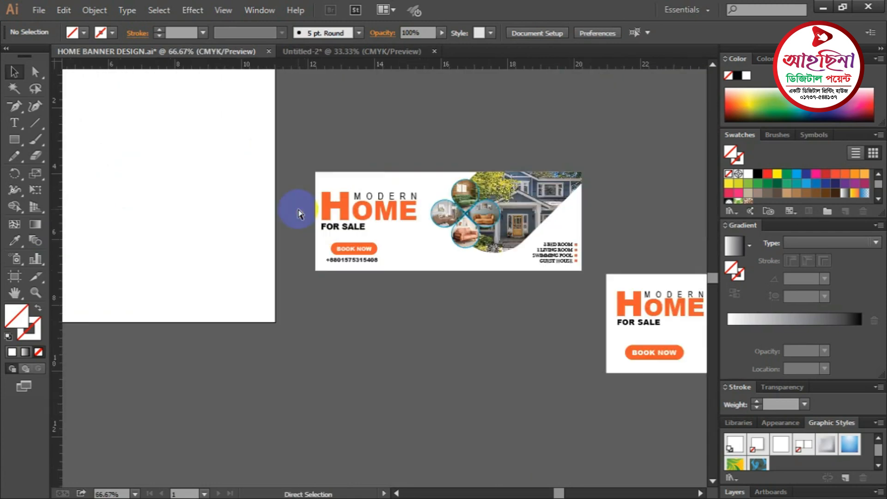
{"action": "left_click_drag", "start_coordinate": [473, 333], "coordinate": [339, 216]}
{"action": "left_click", "coordinate": [428, 250]}
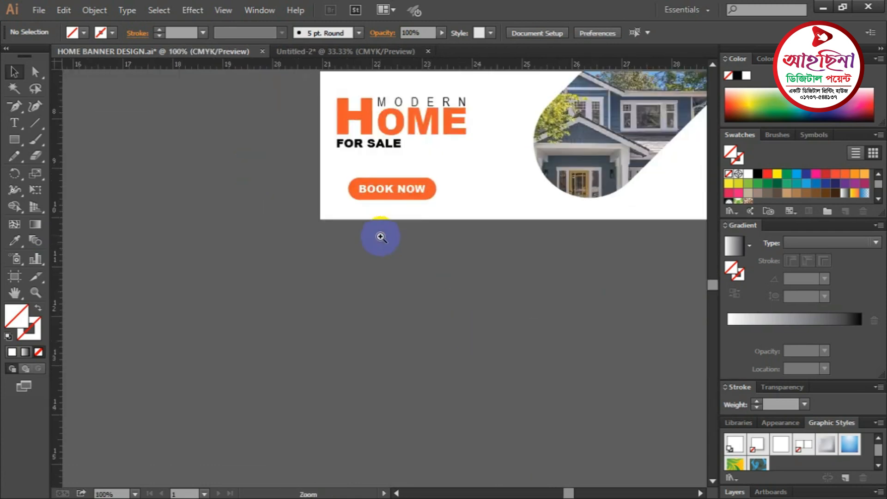
{"action": "left_click", "coordinate": [410, 257]}
{"action": "left_click", "coordinate": [33, 107]}
{"action": "left_click", "coordinate": [14, 123]}
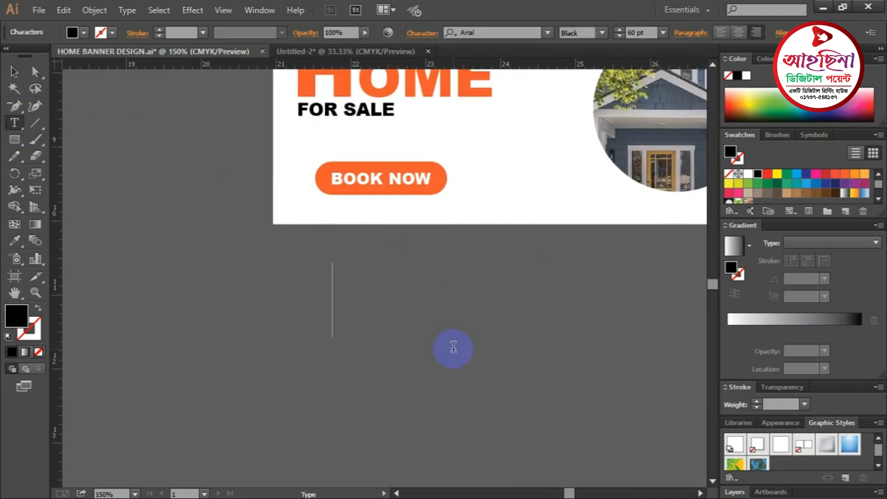
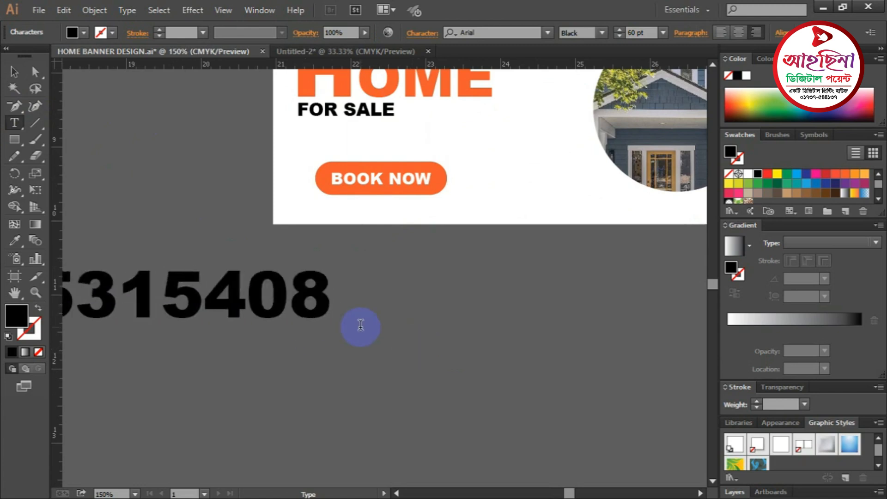
- Type the contact phone number and shrink it to about 12 pt
{"action": "left_click", "coordinate": [14, 72]}
{"action": "left_click_drag", "start_coordinate": [281, 305], "coordinate": [514, 295]}
{"action": "left_click_drag", "start_coordinate": [565, 255], "coordinate": [408, 214]}
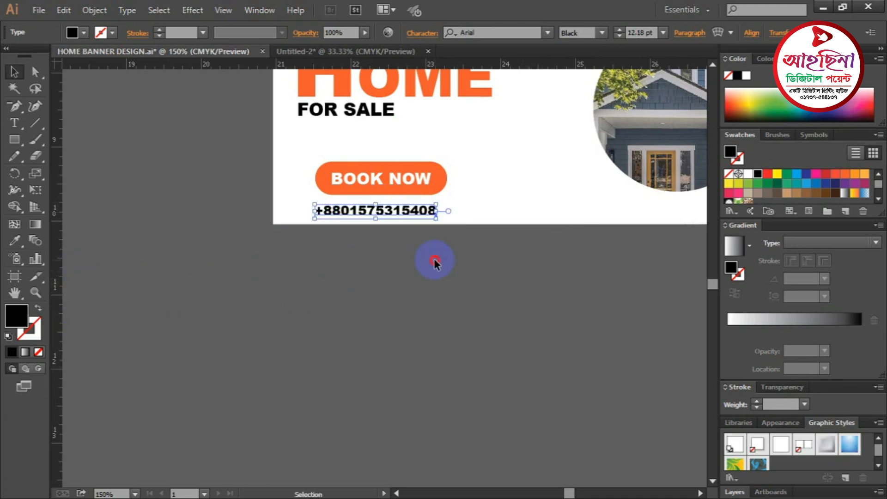
- Select the BOOK NOW button and phone number together and move them up slightly
{"action": "left_click", "coordinate": [471, 189]}
{"action": "left_click_drag", "start_coordinate": [383, 137], "coordinate": [414, 206]}
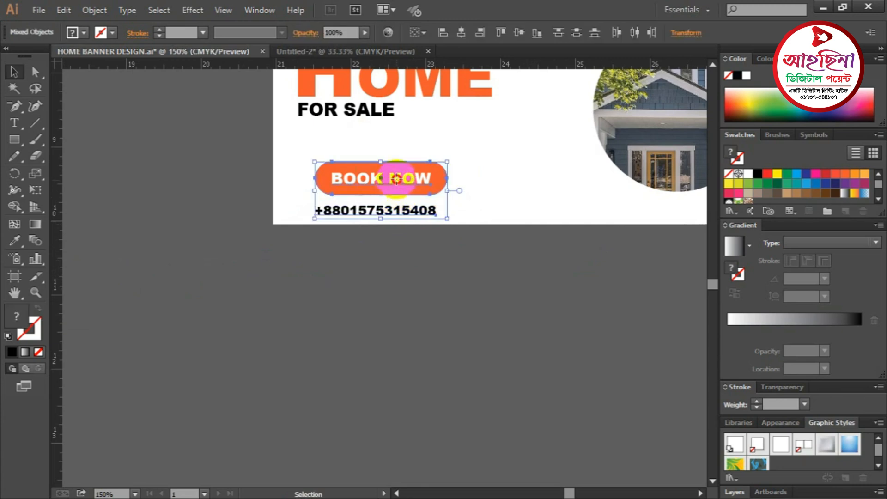
{"action": "left_click_drag", "start_coordinate": [396, 176], "coordinate": [396, 162]}
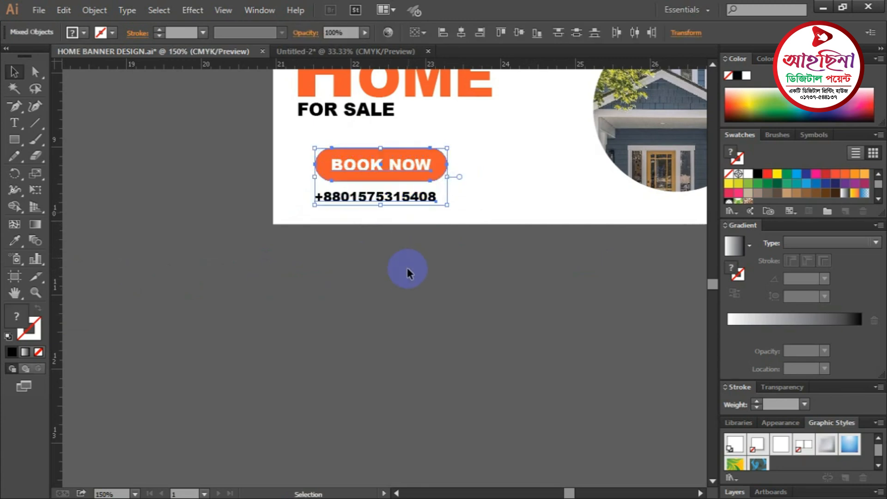
{"action": "left_click", "coordinate": [407, 270]}
{"action": "key", "text": "ctrl+minus"}
{"action": "key", "text": "ctrl+minus"}
{"action": "key", "text": "ctrl+minus"}
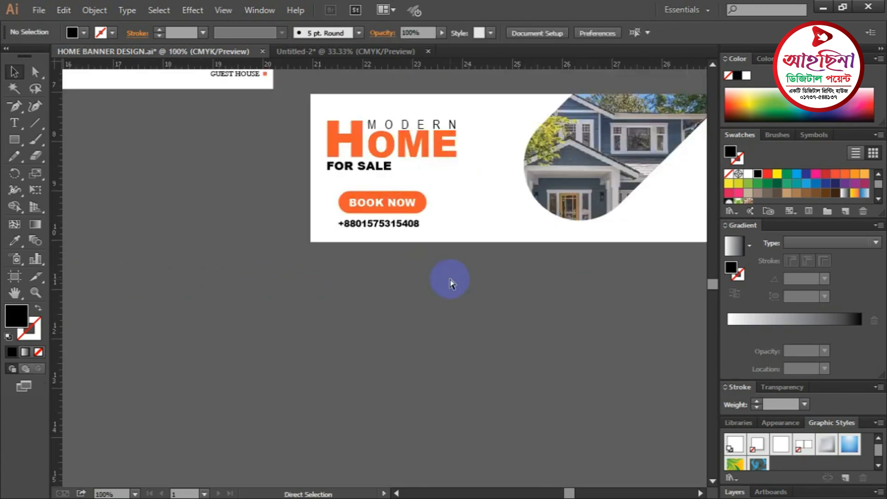
- Zoom to 200% on the first banner's room list and pan left to empty canvas beside it
{"action": "left_click", "coordinate": [395, 234]}
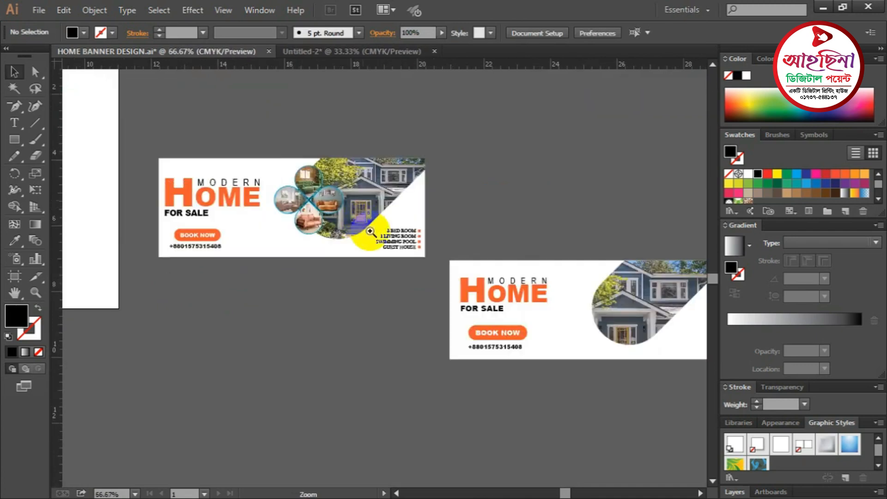
{"action": "left_click", "coordinate": [388, 235]}
{"action": "left_click", "coordinate": [407, 258]}
{"action": "left_click", "coordinate": [333, 220]}
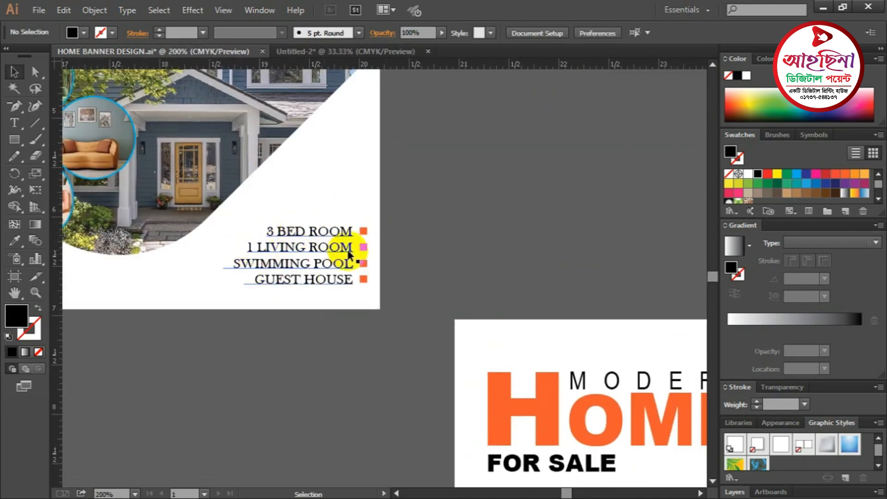
{"action": "key", "text": "space"}
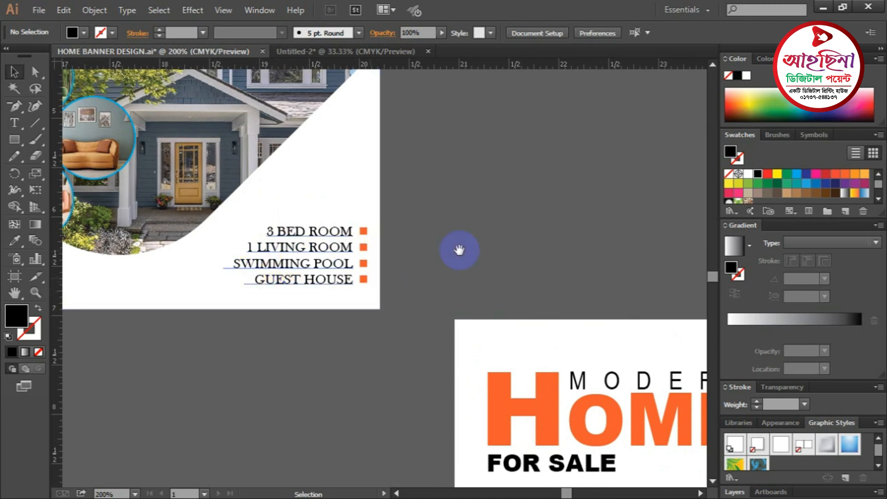
{"action": "left_click_drag", "start_coordinate": [494, 223], "coordinate": [440, 232]}
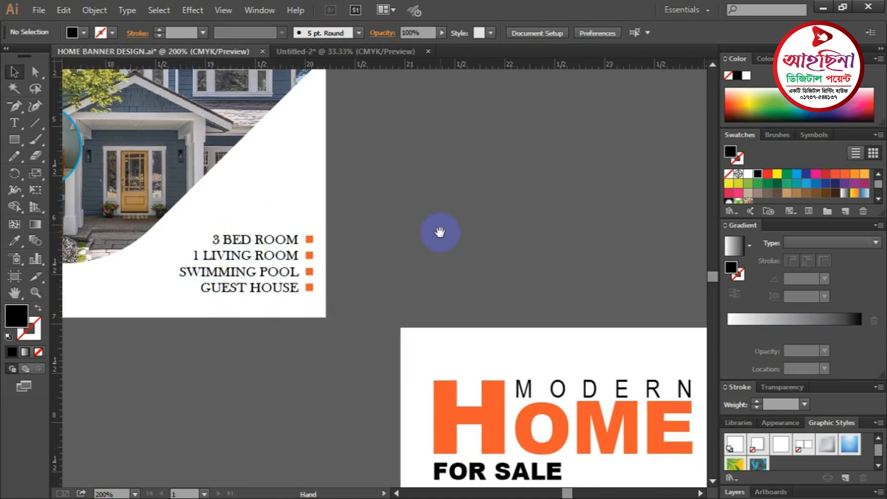
- Create a 14 pt text block reading 3 BED ROOM, 1 LIVING ROOM, SWIMMING POOL, GUEST HOUSE
{"action": "left_click", "coordinate": [15, 123]}
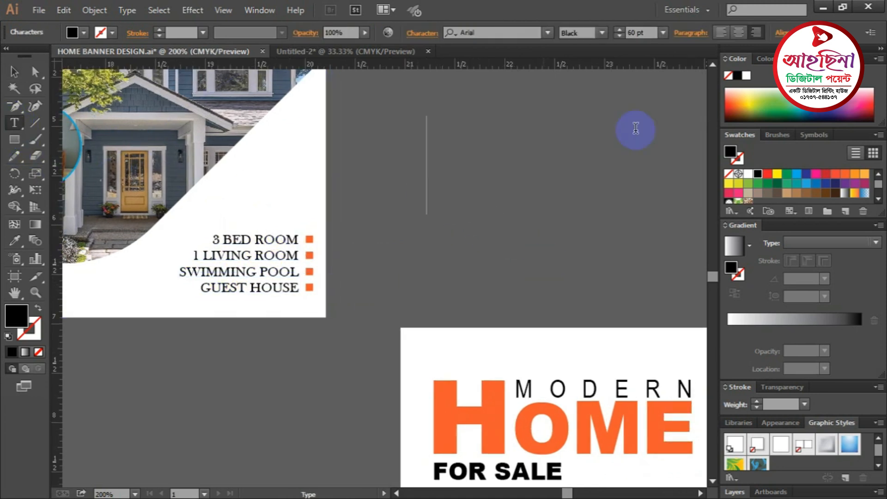
{"action": "left_click", "coordinate": [663, 32]}
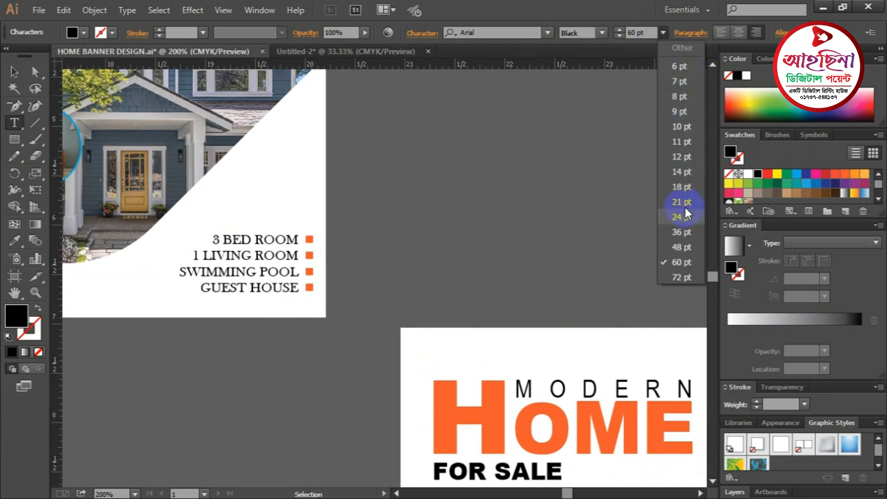
{"action": "left_click", "coordinate": [681, 172]}
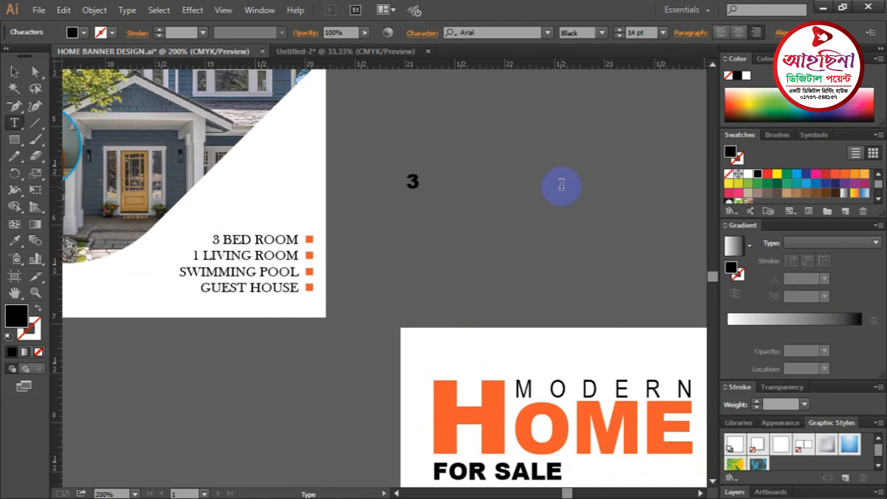
{"action": "type", "text": "BED RPP"}
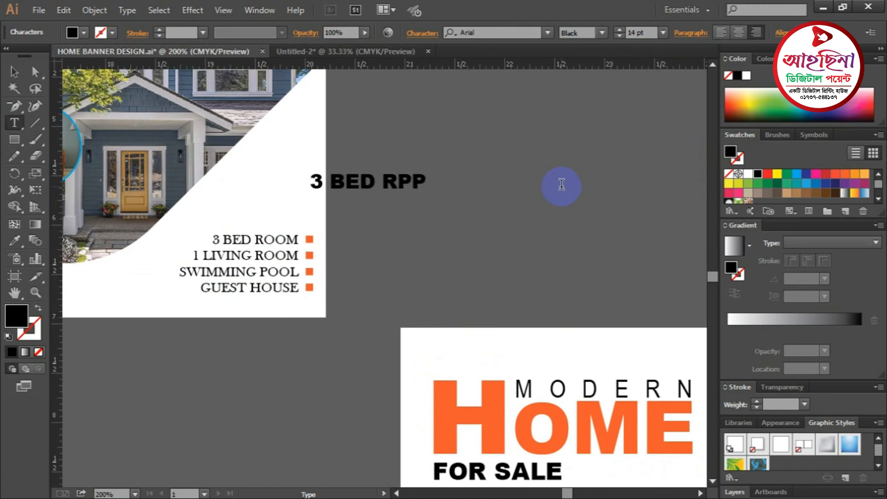
{"action": "type", "text": ","}
{"action": "key", "text": "BackSpace"}
{"action": "key", "text": "BackSpace"}
{"action": "key", "text": "BackSpace"}
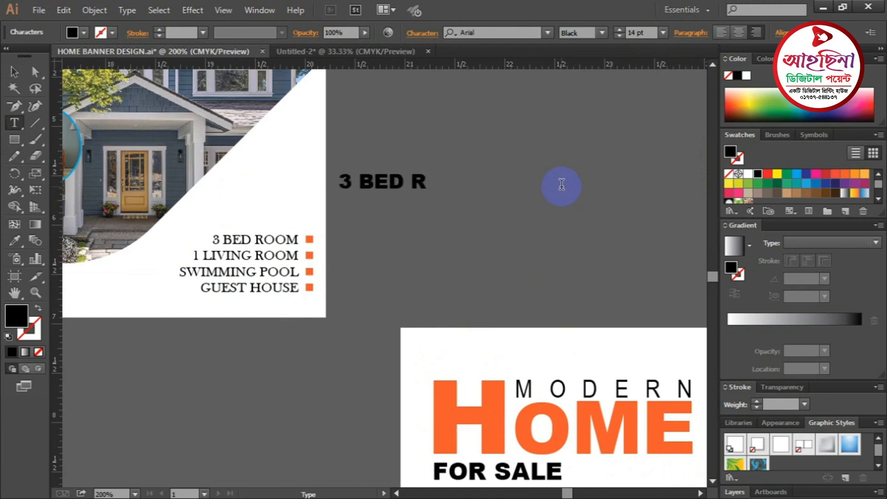
{"action": "type", "text": "OOM"}
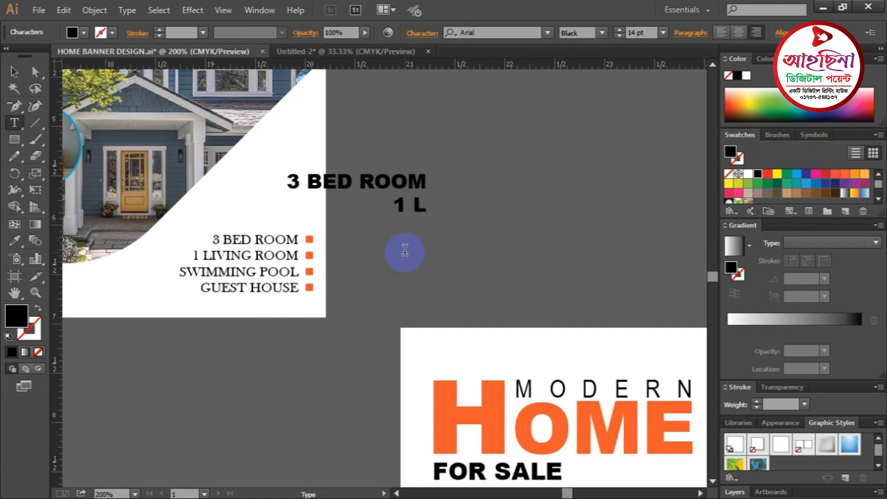
{"action": "type", "text": "IVIN"}
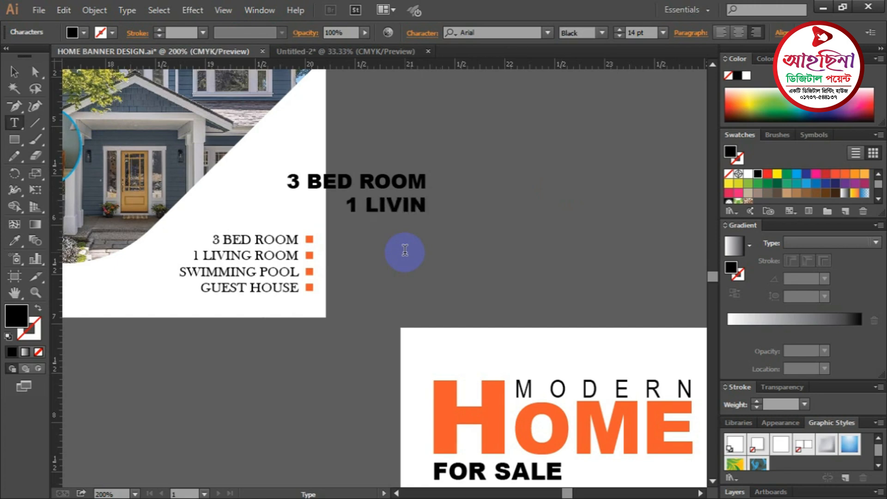
{"action": "type", "text": "G ROOM "}
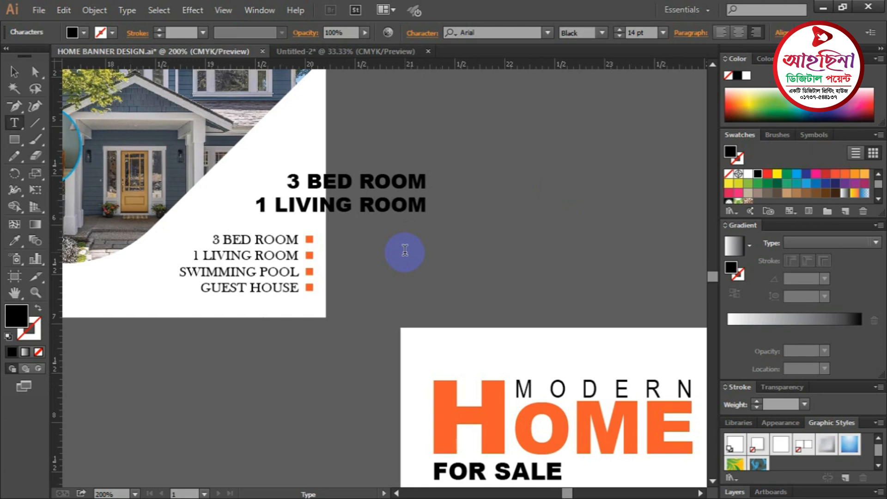
{"action": "type", "text": "SW"}
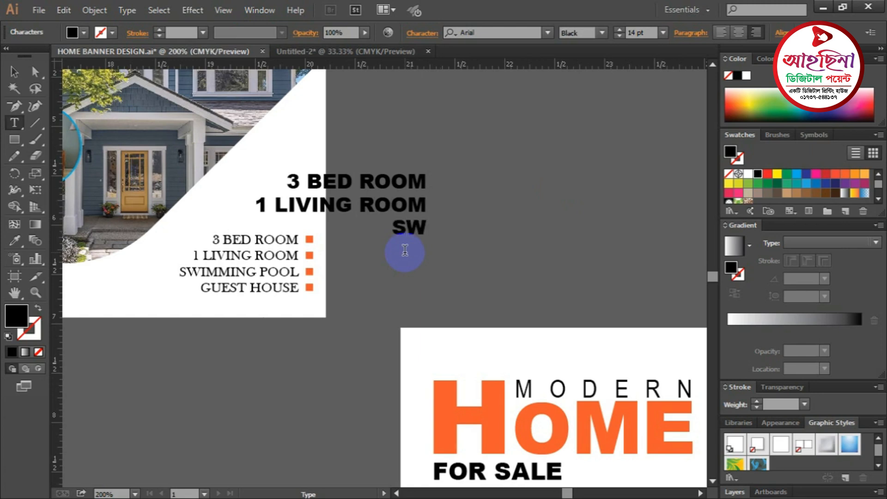
{"action": "type", "text": "IMMING P"}
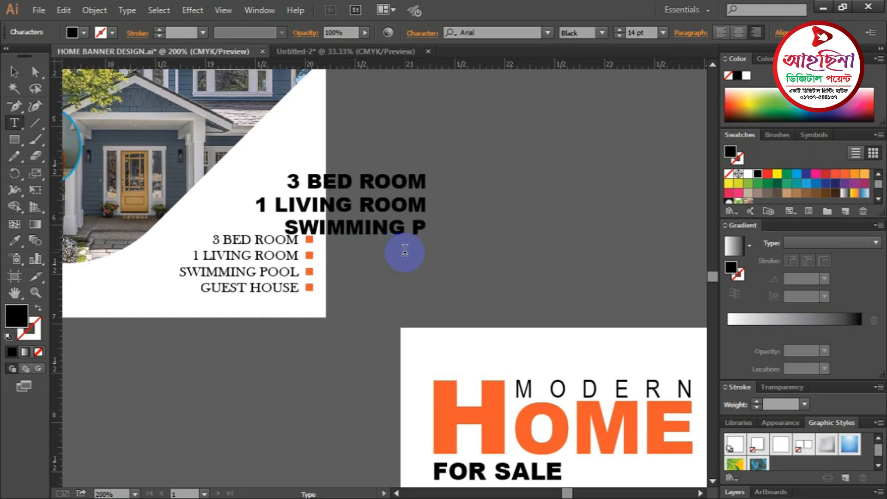
{"action": "type", "text": "OOL "}
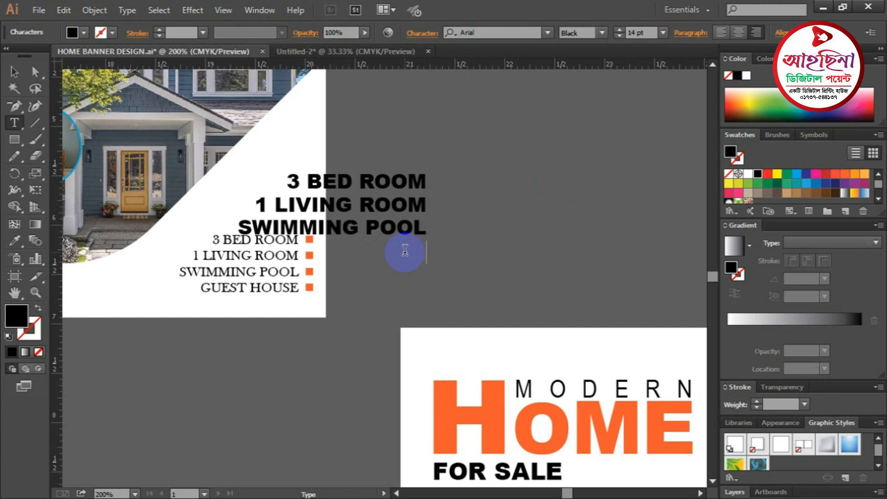
{"action": "type", "text": "GUES"}
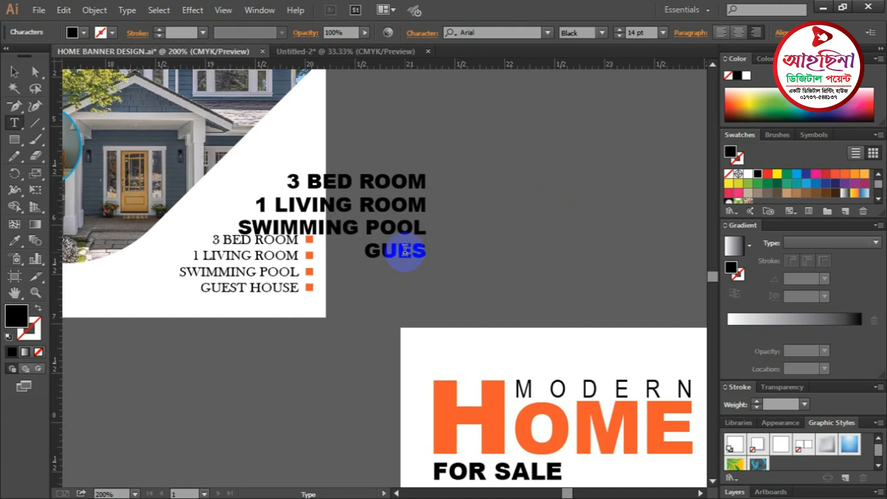
{"action": "type", "text": "T HOUSE"}
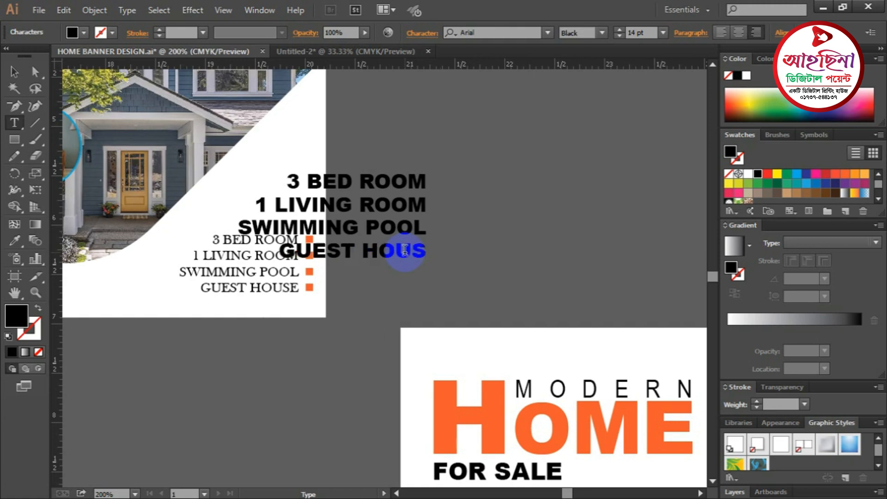
{"action": "left_click", "coordinate": [24, 67]}
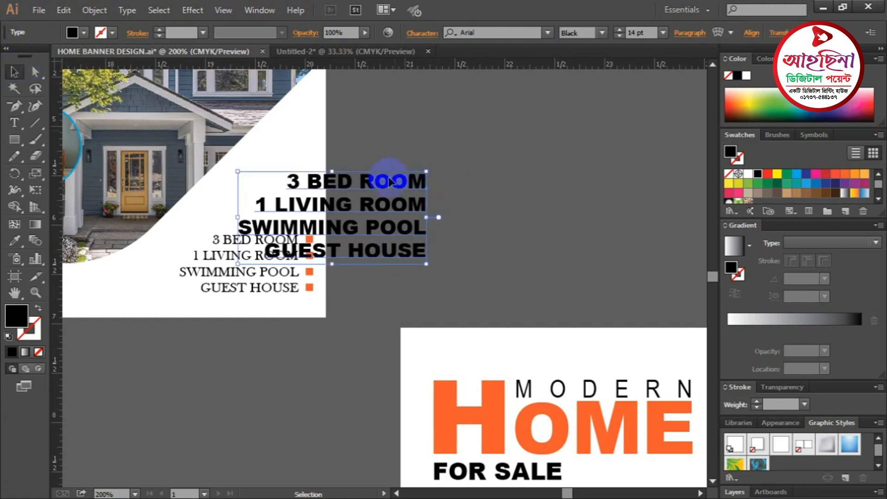
- Try fonts on the room list, ending with Baskerville Old Face
{"action": "left_click_drag", "start_coordinate": [388, 176], "coordinate": [536, 176]}
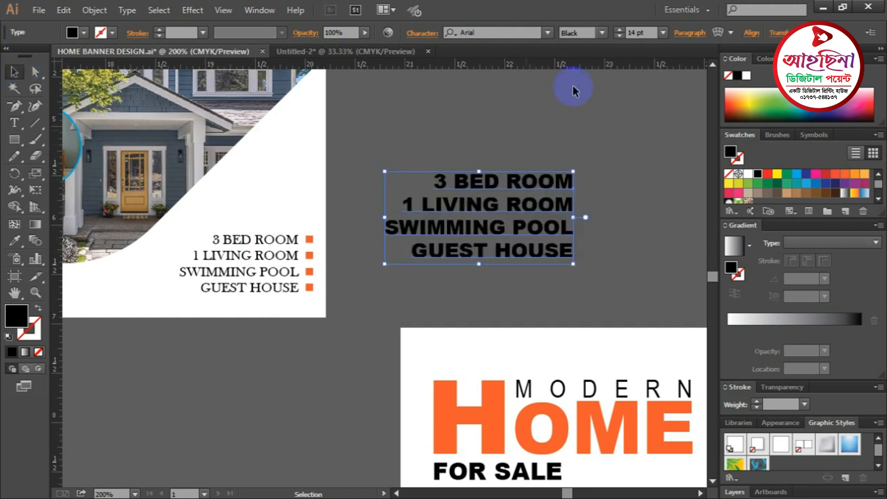
{"action": "left_click", "coordinate": [603, 32]}
{"action": "left_click", "coordinate": [586, 49]}
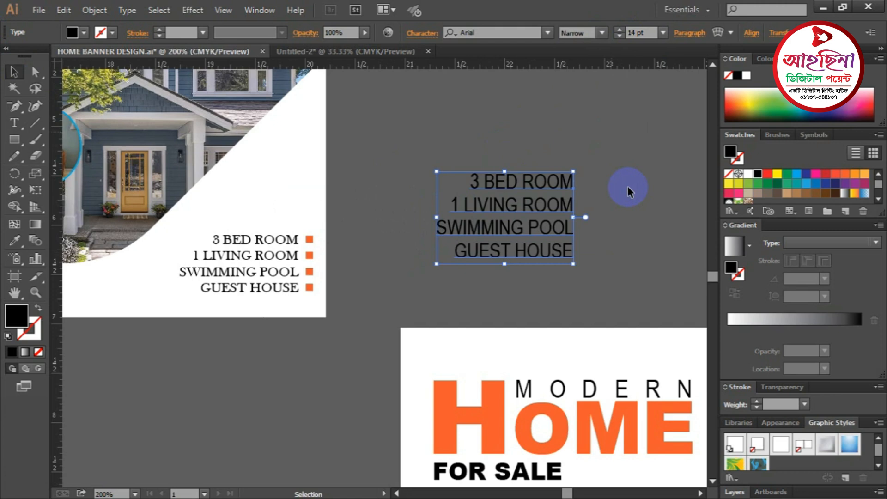
{"action": "left_click", "coordinate": [625, 221]}
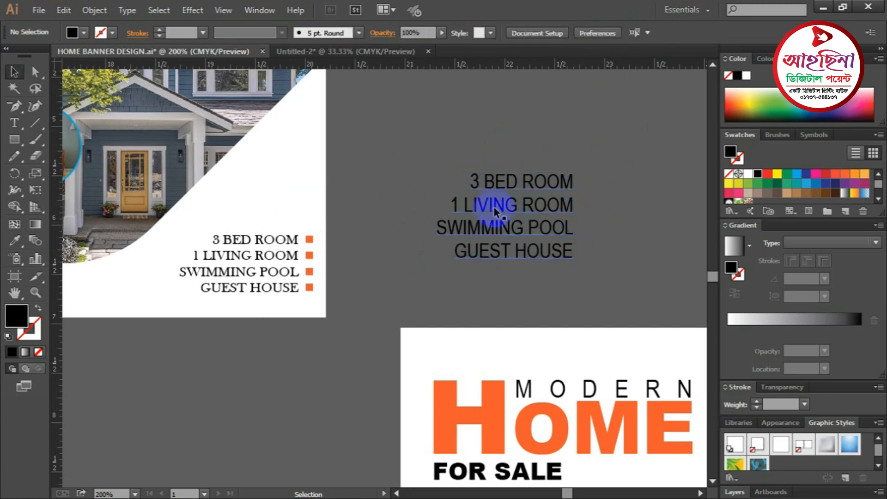
{"action": "left_click", "coordinate": [495, 182]}
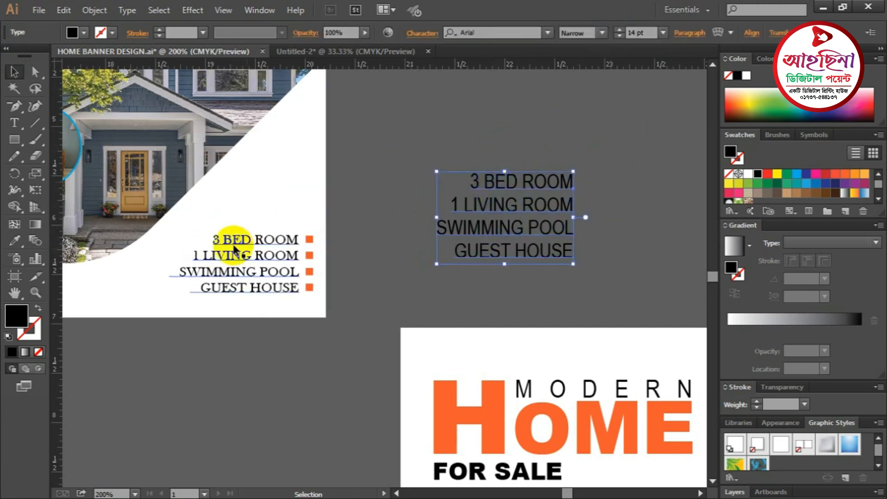
{"action": "left_click", "coordinate": [513, 227]}
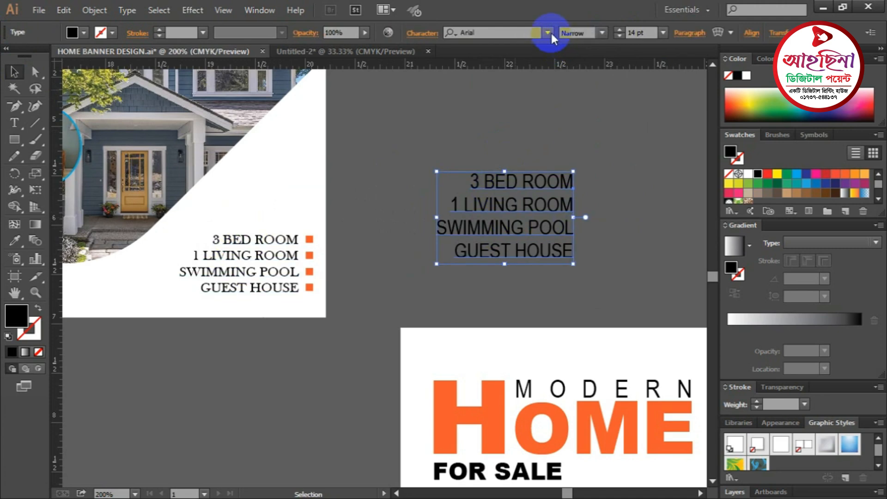
{"action": "left_click", "coordinate": [549, 32]}
{"action": "left_click", "coordinate": [511, 69]}
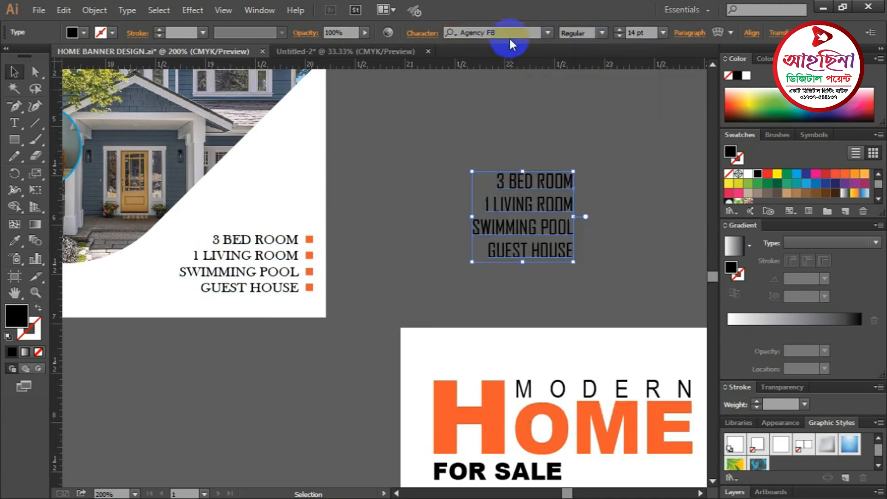
{"action": "left_click", "coordinate": [509, 31]}
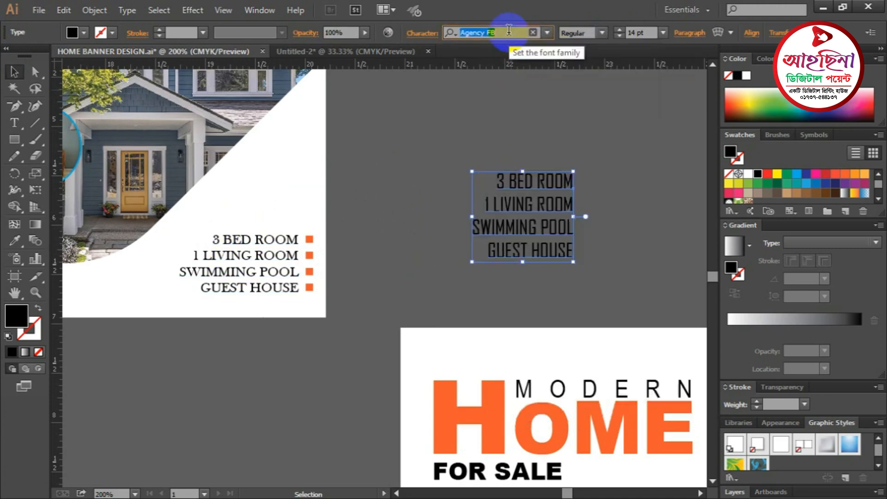
{"action": "key", "text": "Down"}
{"action": "key", "text": "Down"}
{"action": "key", "text": "Down"}
{"action": "key", "text": "Down"}
{"action": "key", "text": "Down"}
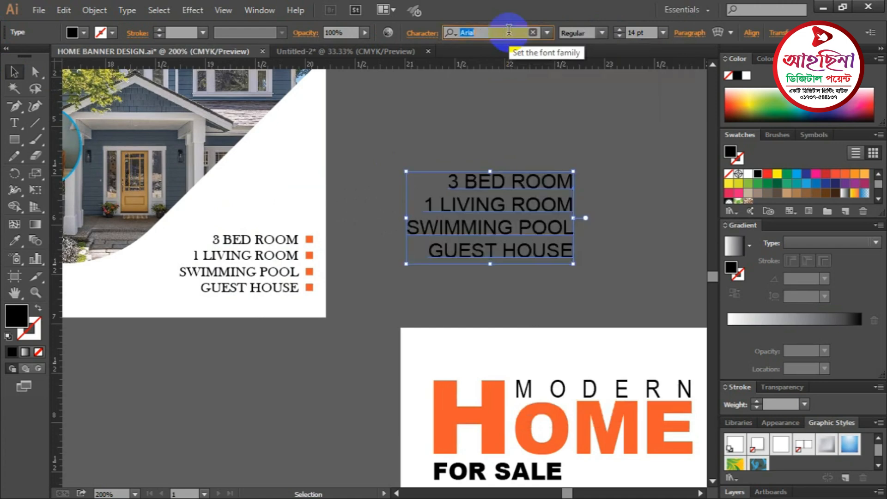
{"action": "key", "text": "Down"}
{"action": "key", "text": "Down"}
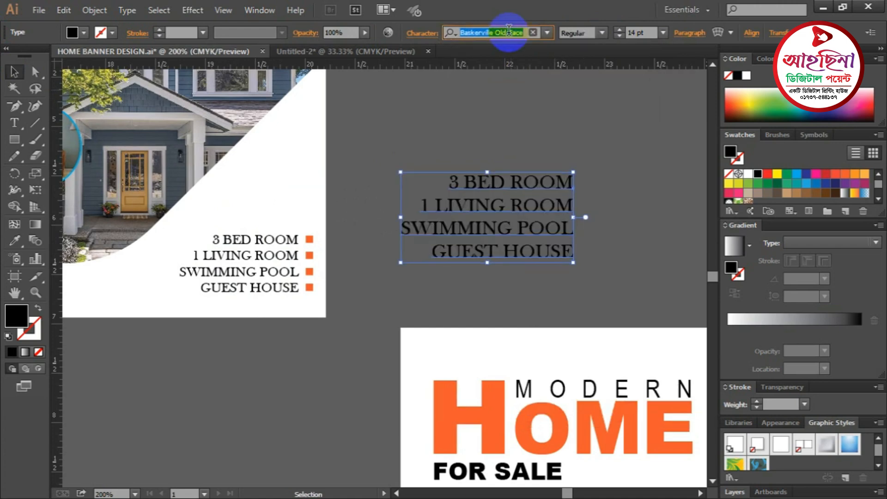
{"action": "left_click", "coordinate": [613, 260]}
- Shrink the room list to about 6.81 pt and place it in the banner's lower-right white area
{"action": "key", "text": "ctrl+1"}
{"action": "left_click_drag", "start_coordinate": [531, 264], "coordinate": [320, 127]}
{"action": "left_click_drag", "start_coordinate": [220, 109], "coordinate": [568, 362]}
{"action": "key", "text": "ctrl+equal"}
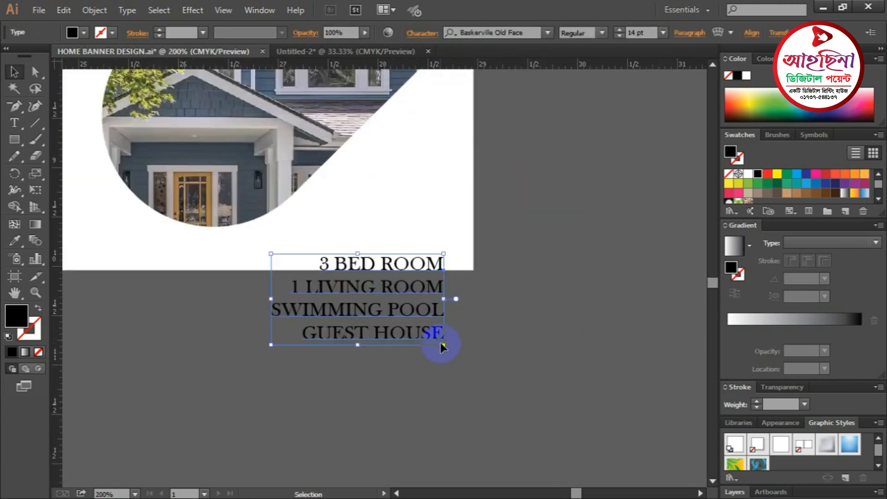
{"action": "left_click_drag", "start_coordinate": [452, 339], "coordinate": [436, 219]}
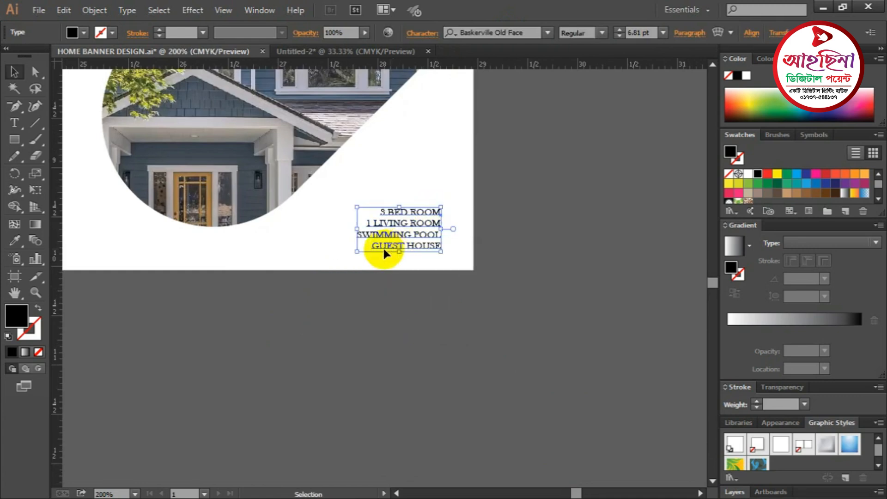
{"action": "left_click_drag", "start_coordinate": [358, 205], "coordinate": [326, 191]}
- Draw a small orange-filled square beside the 3 BED ROOM line
{"action": "left_click", "coordinate": [476, 336]}
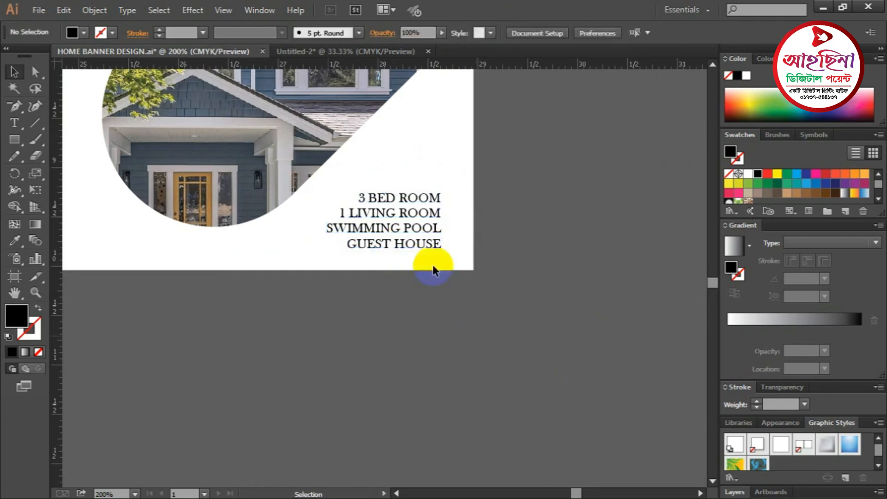
{"action": "key", "text": "ctrl+space"}
{"action": "left_click_drag", "start_coordinate": [422, 220], "coordinate": [413, 226]}
{"action": "key", "text": "ctrl+minus"}
{"action": "key", "text": "ctrl+minus"}
{"action": "key", "text": "ctrl+minus"}
{"action": "key", "text": "ctrl+minus"}
{"action": "key", "text": "ctrl+minus"}
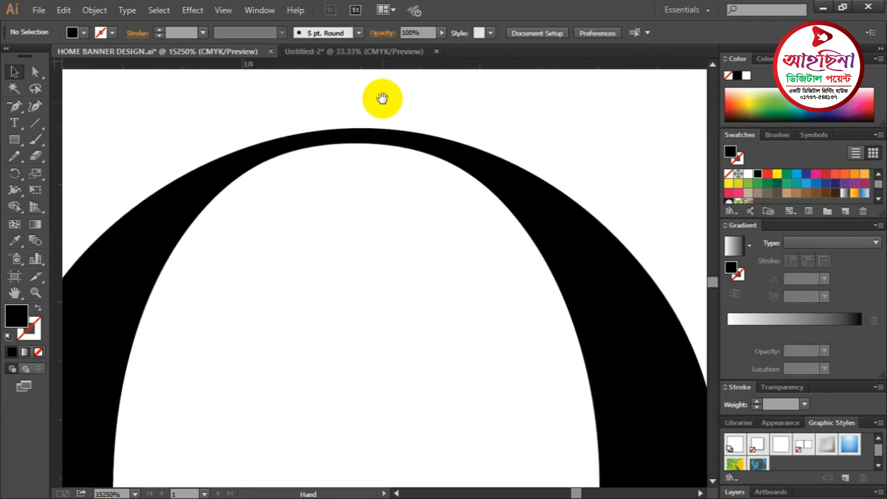
{"action": "key", "text": "ctrl+minus"}
{"action": "key", "text": "ctrl+minus"}
{"action": "key", "text": "ctrl+minus"}
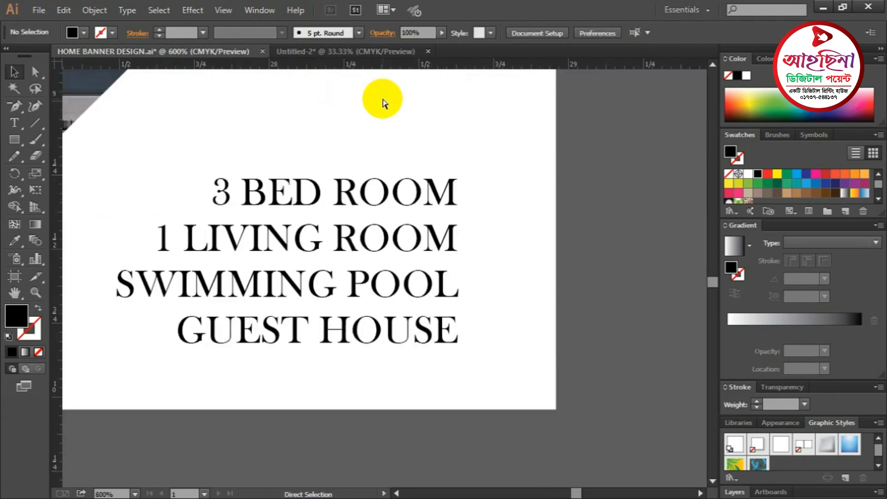
{"action": "key", "text": "space"}
{"action": "left_click_drag", "start_coordinate": [507, 289], "coordinate": [525, 237]}
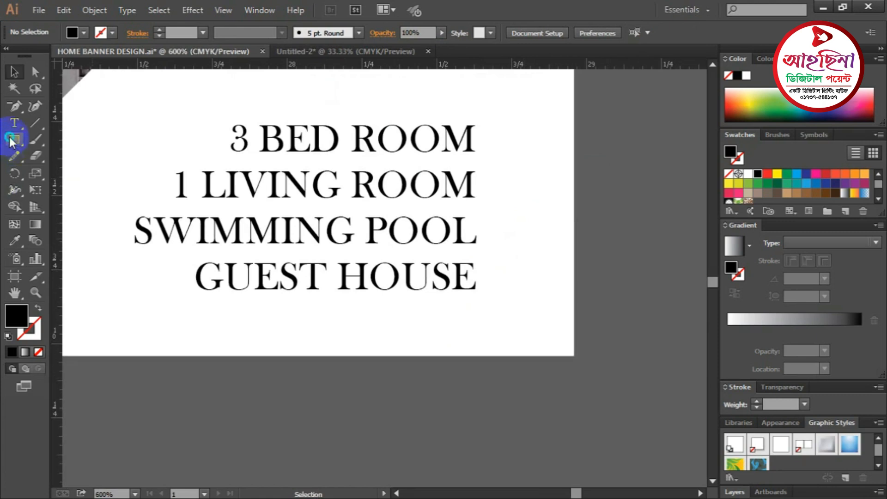
{"action": "left_click_drag", "start_coordinate": [11, 141], "coordinate": [85, 141]}
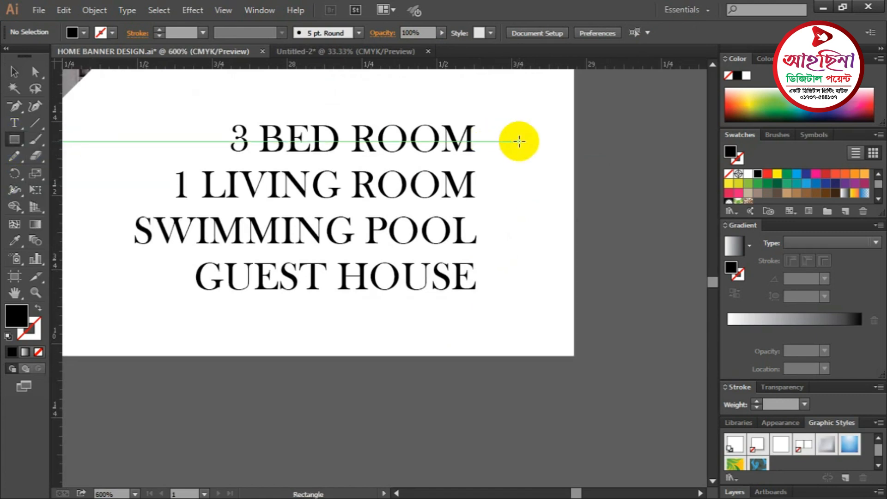
{"action": "left_click_drag", "start_coordinate": [522, 140], "coordinate": [523, 152]}
{"action": "left_click", "coordinate": [14, 73]}
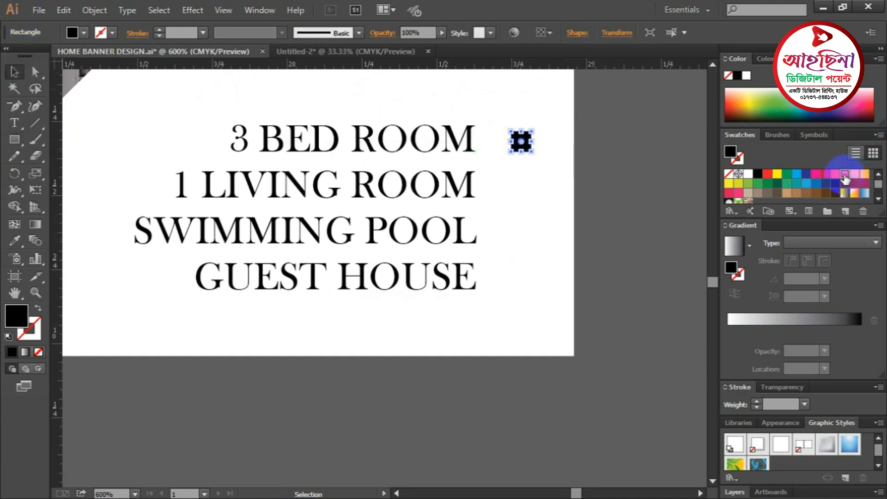
{"action": "left_click", "coordinate": [846, 174]}
{"action": "left_click", "coordinate": [672, 192]}
- Copy the orange square down beside 1 LIVING ROOM, SWIMMING POOL and GUEST HOUSE
{"action": "left_click", "coordinate": [518, 143]}
{"action": "left_click_drag", "start_coordinate": [519, 143], "coordinate": [591, 207]}
{"action": "key", "text": "ctrl+z"}
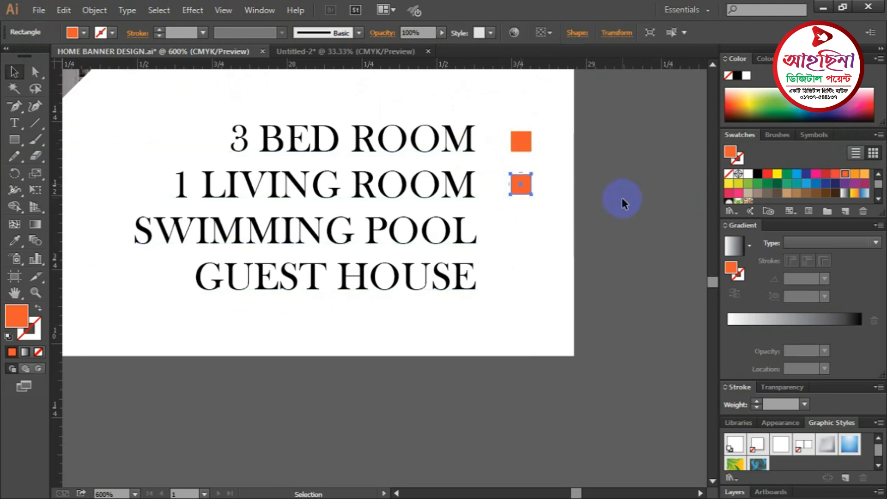
{"action": "left_click", "coordinate": [623, 202]}
{"action": "left_click", "coordinate": [521, 228], "text": "ctrl"}
{"action": "left_click_drag", "start_coordinate": [494, 260], "coordinate": [653, 193]}
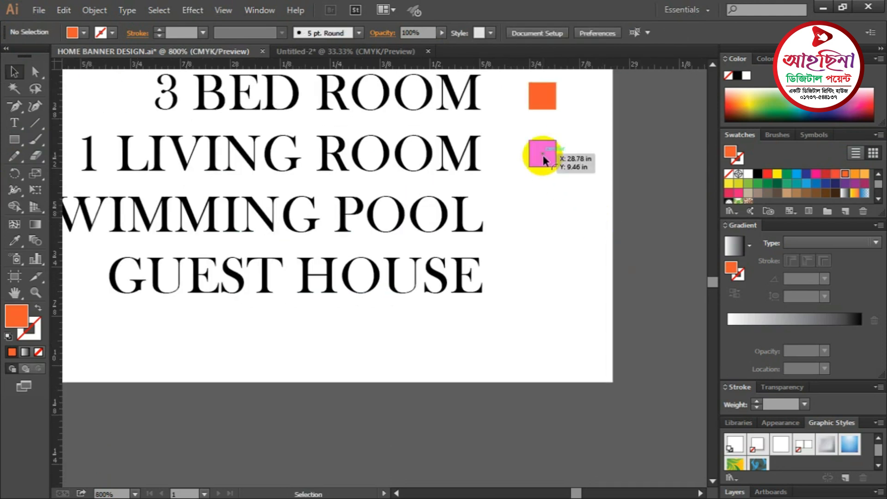
{"action": "left_click", "coordinate": [539, 155]}
{"action": "left_click_drag", "start_coordinate": [534, 174], "coordinate": [541, 283]}
{"action": "left_click", "coordinate": [653, 253]}
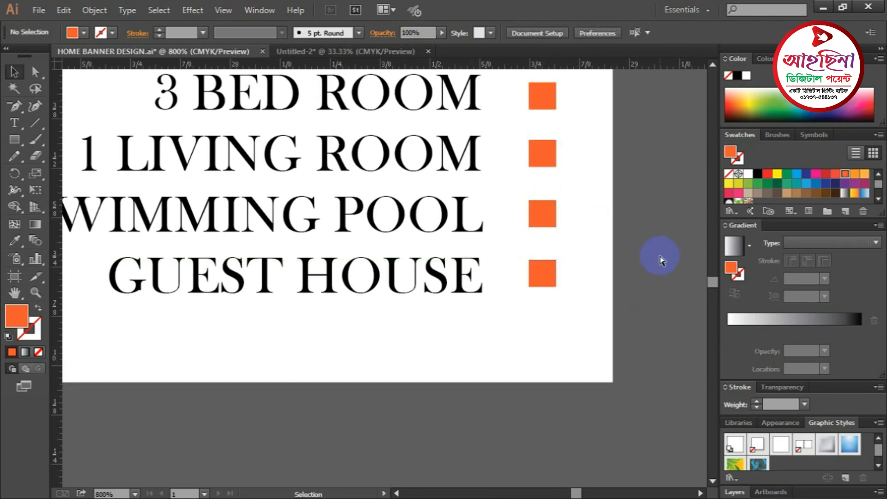
{"action": "key", "text": "ctrl+minus"}
{"action": "key", "text": "ctrl+minus"}
{"action": "key", "text": "ctrl+minus"}
{"action": "left_click_drag", "start_coordinate": [385, 303], "coordinate": [523, 337]}
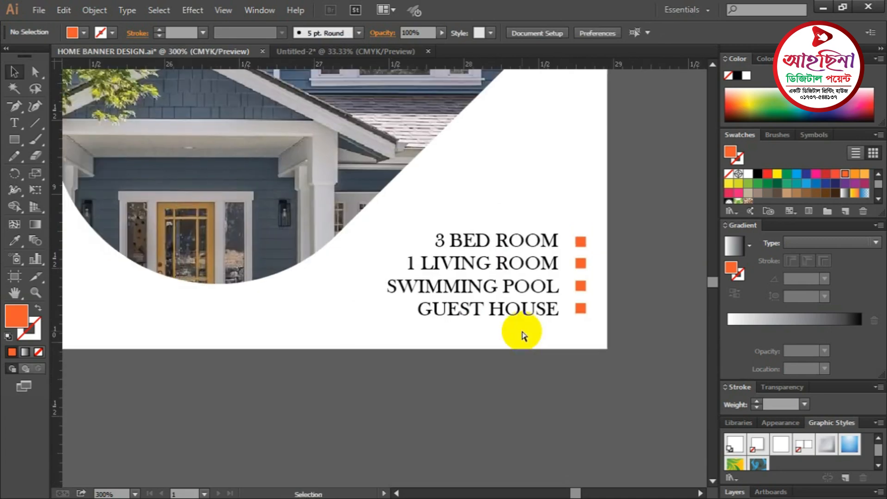
{"action": "key", "text": "ctrl+minus"}
{"action": "key", "text": "ctrl+minus"}
{"action": "key", "text": "ctrl+minus"}
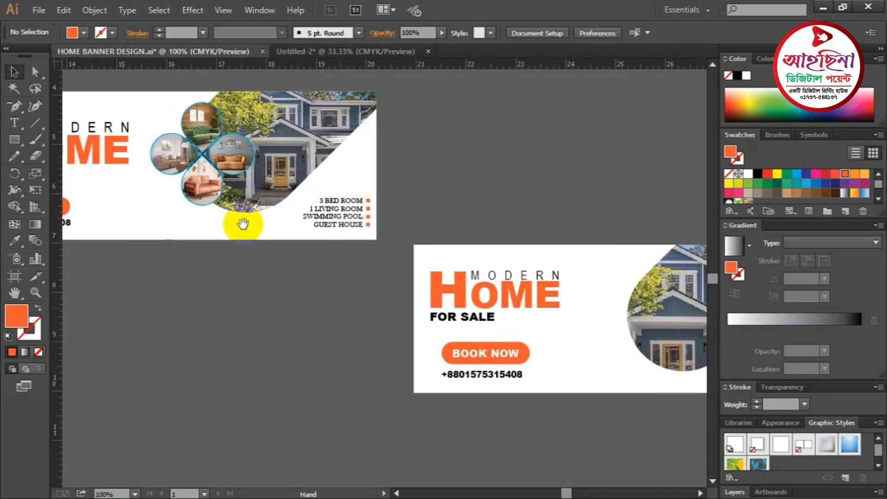
- Zoom to the second banner and draw a roughly 1.13 in square in the empty area above it
{"action": "left_click", "coordinate": [242, 222]}
{"action": "left_click", "coordinate": [380, 303]}
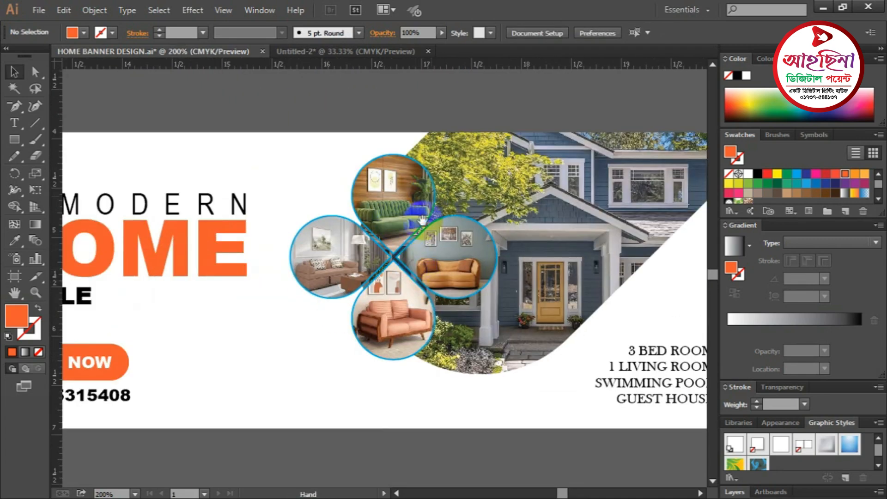
{"action": "key", "text": "ctrl+minus"}
{"action": "key", "text": "ctrl+minus"}
{"action": "key", "text": "ctrl+minus"}
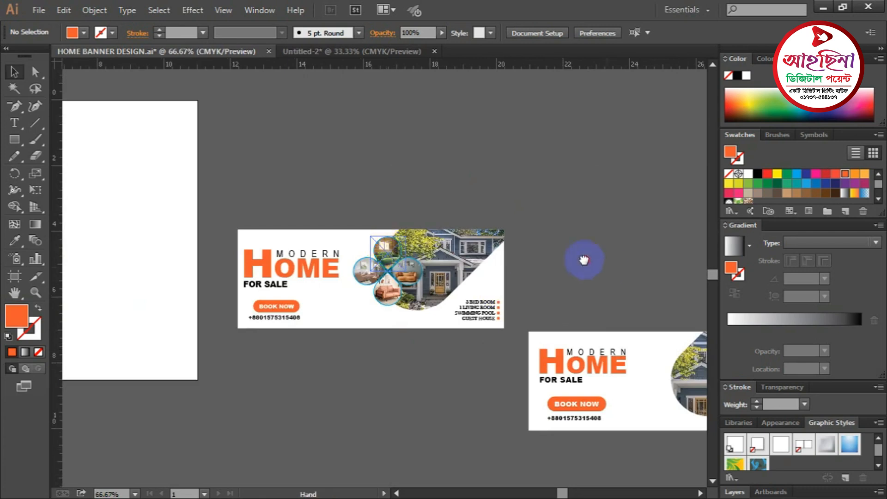
{"action": "left_click_drag", "start_coordinate": [585, 259], "coordinate": [435, 204]}
{"action": "left_click", "coordinate": [407, 285]}
{"action": "left_click", "coordinate": [410, 158]}
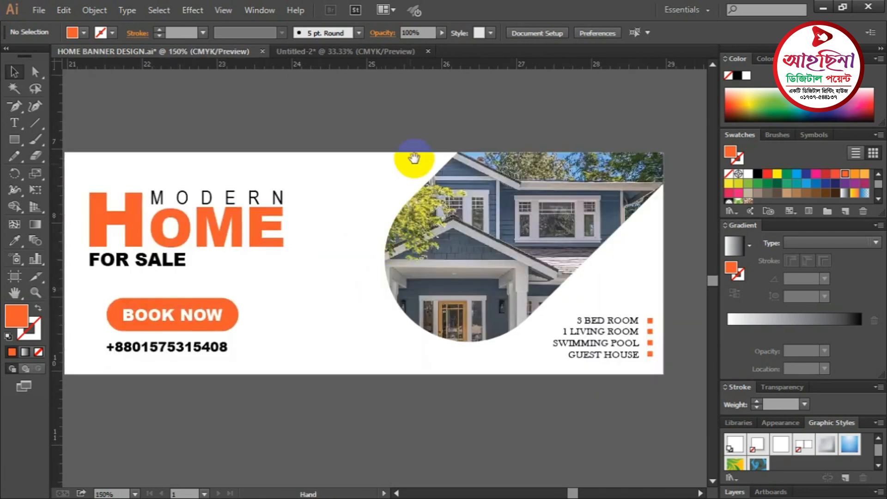
{"action": "scroll", "coordinate": [410, 158], "scroll_direction": "up", "scroll_amount": 2}
{"action": "left_click_drag", "start_coordinate": [14, 140], "coordinate": [81, 137]}
{"action": "mouse_move", "coordinate": [405, 145]}
{"action": "left_mouse_down"}
{"action": "mouse_move", "coordinate": [425, 184]}
{"action": "mouse_move", "coordinate": [448, 185]}
{"action": "left_mouse_up"}
- Make the square outline-only with a 2 pt orange stroke
{"action": "left_click", "coordinate": [14, 71]}
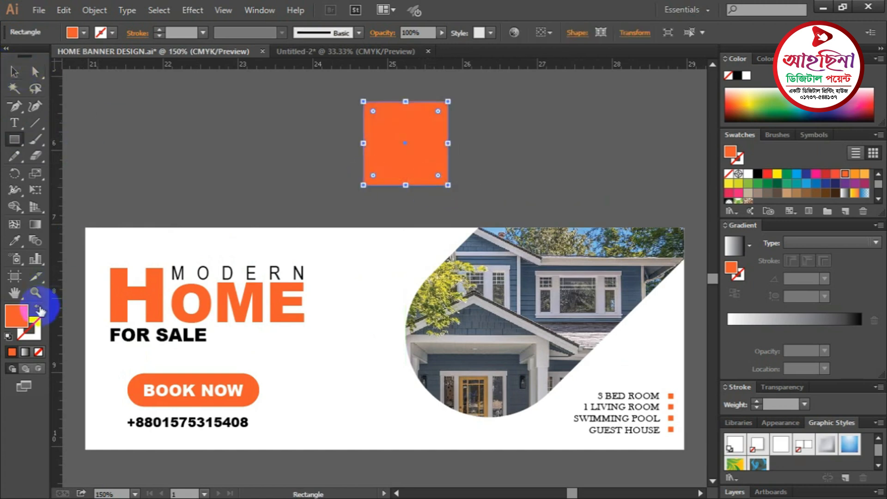
{"action": "left_click", "coordinate": [39, 308]}
{"action": "left_click", "coordinate": [177, 31]}
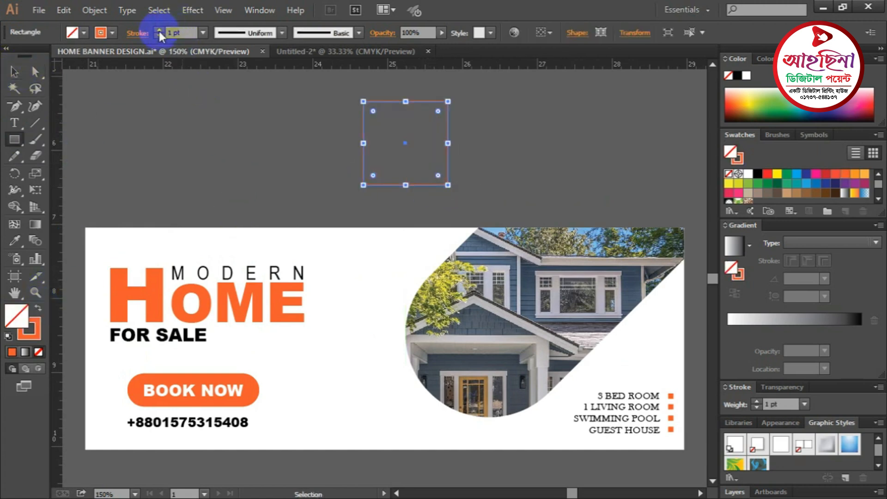
{"action": "left_click", "coordinate": [159, 30]}
{"action": "key", "text": "m"}
{"action": "left_click", "coordinate": [14, 71]}
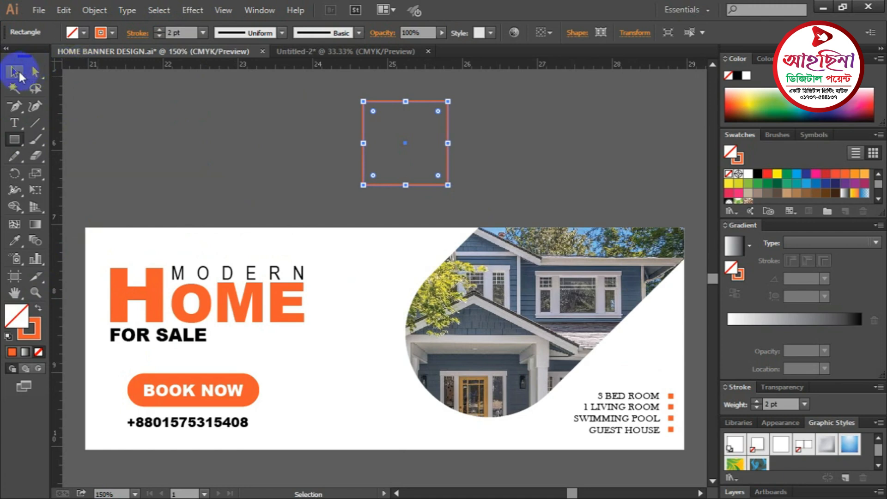
{"action": "left_click", "coordinate": [241, 131]}
- Round the top-left, top-right and bottom-left corners to form a teardrop
{"action": "left_click", "coordinate": [36, 72]}
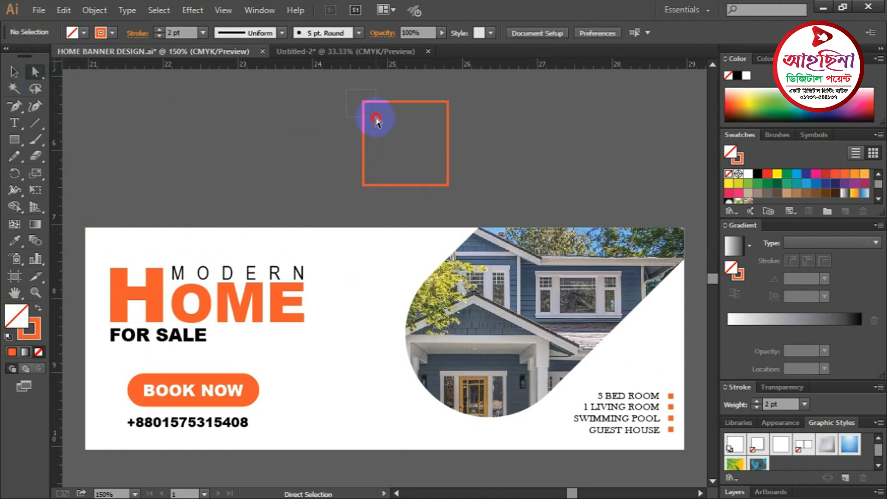
{"action": "left_click_drag", "start_coordinate": [377, 121], "coordinate": [378, 122]}
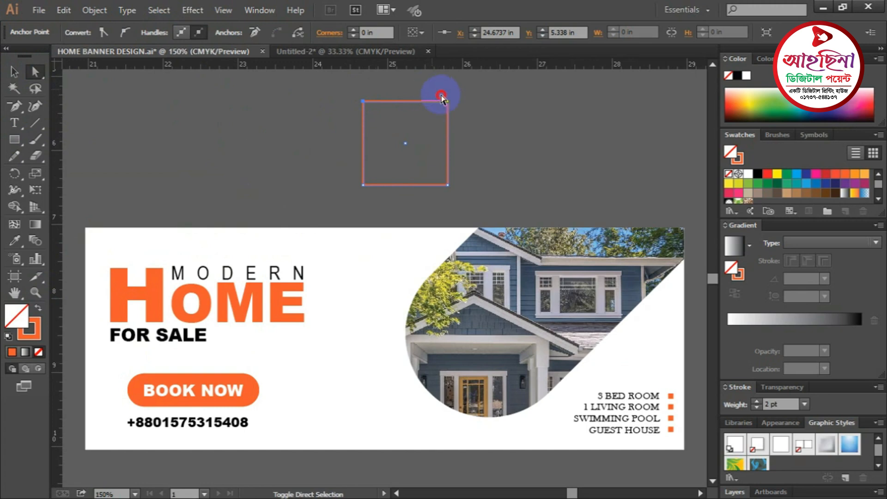
{"action": "left_click_drag", "start_coordinate": [461, 119], "coordinate": [462, 122]}
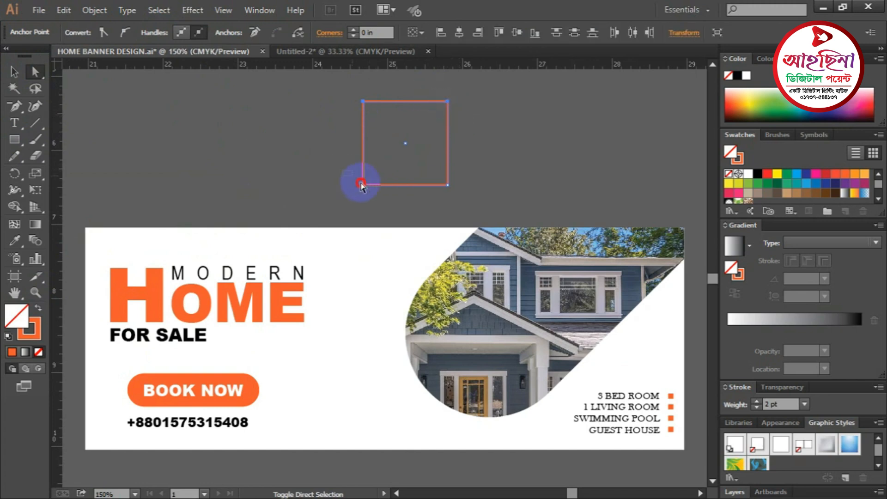
{"action": "left_click_drag", "start_coordinate": [380, 198], "coordinate": [381, 200]}
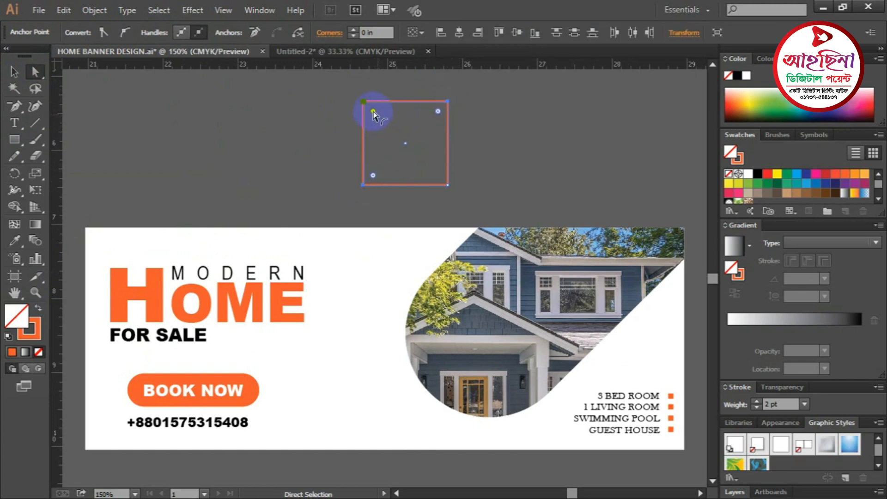
{"action": "left_click_drag", "start_coordinate": [377, 114], "coordinate": [407, 154]}
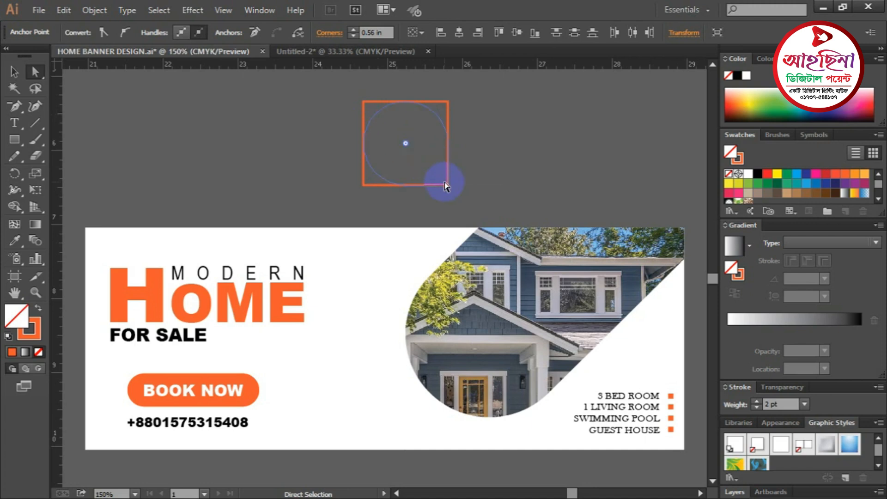
{"action": "left_click", "coordinate": [15, 72]}
{"action": "left_click", "coordinate": [462, 174]}
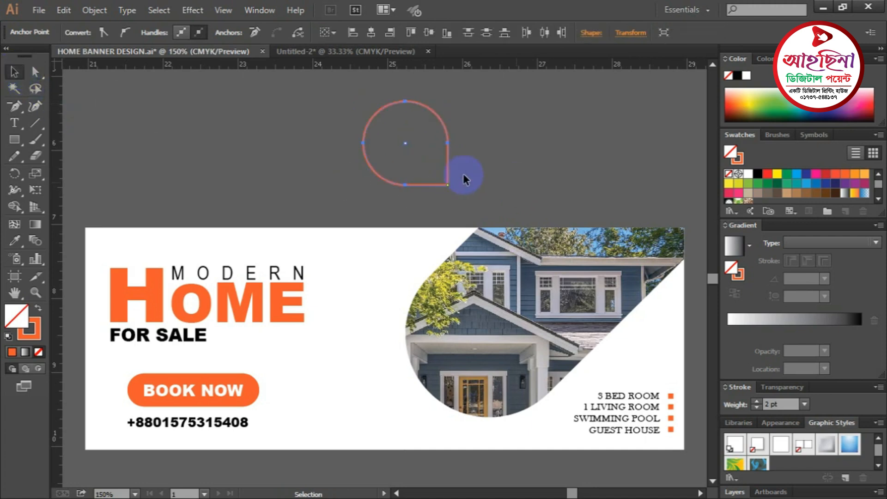
- Rotate the teardrop 45°, then add a copy turned 180° with tips meeting like an infinity sign
{"action": "left_click", "coordinate": [448, 164]}
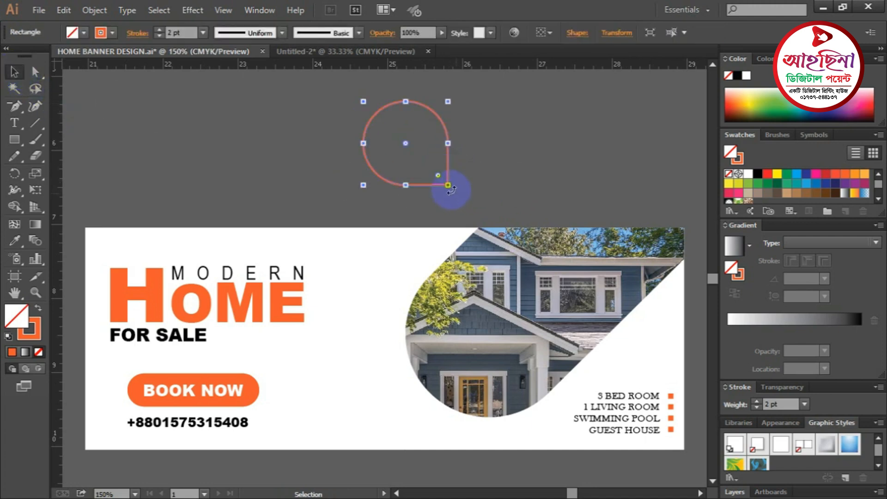
{"action": "left_click_drag", "start_coordinate": [469, 181], "coordinate": [541, 171]}
{"action": "left_click", "coordinate": [517, 178]}
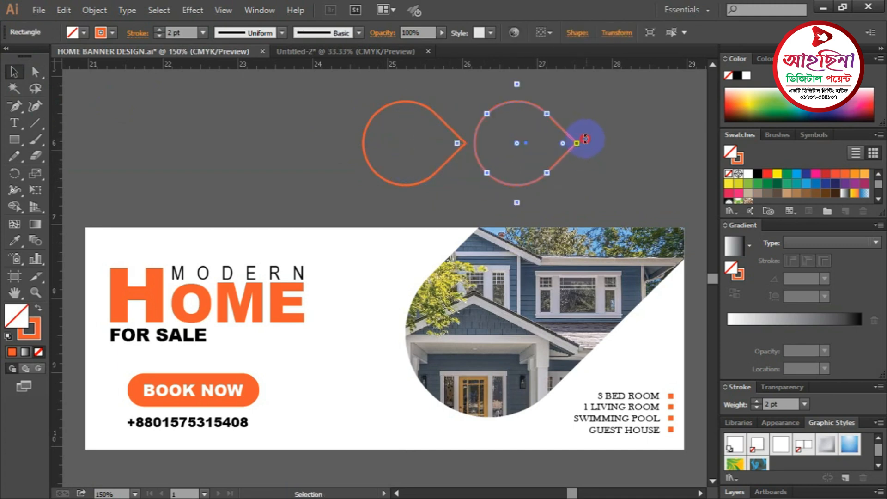
{"action": "left_click_drag", "start_coordinate": [586, 138], "coordinate": [398, 151]}
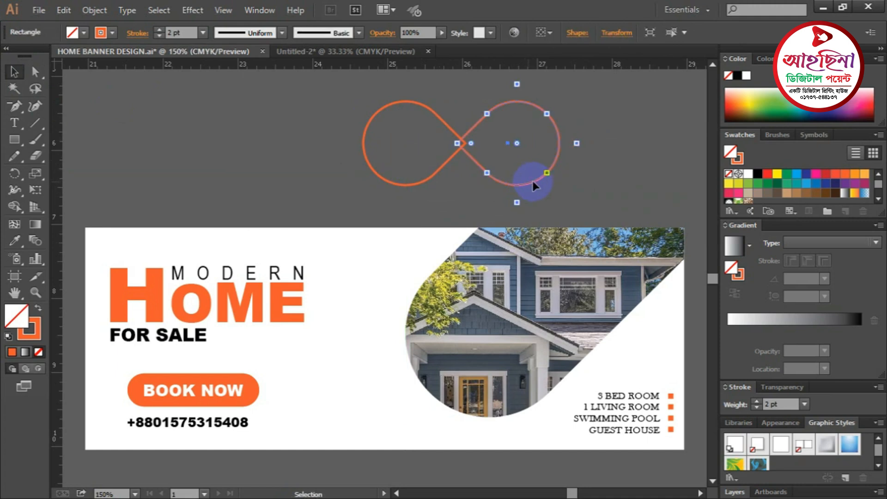
{"action": "left_click_drag", "start_coordinate": [534, 186], "coordinate": [590, 198]}
{"action": "left_click", "coordinate": [625, 186]}
{"action": "key", "text": "ctrl+minus"}
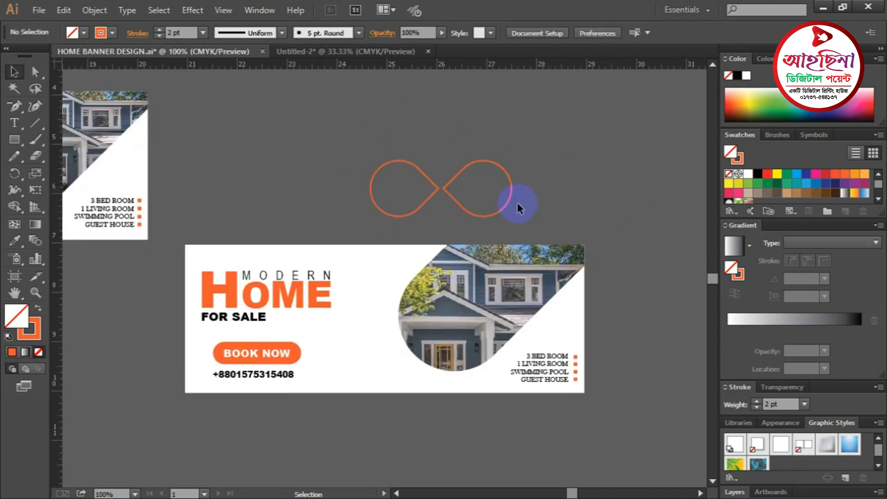
- Select both loops and rotate a copy 90° to form a four-loop orange clover
{"action": "left_click", "coordinate": [511, 207]}
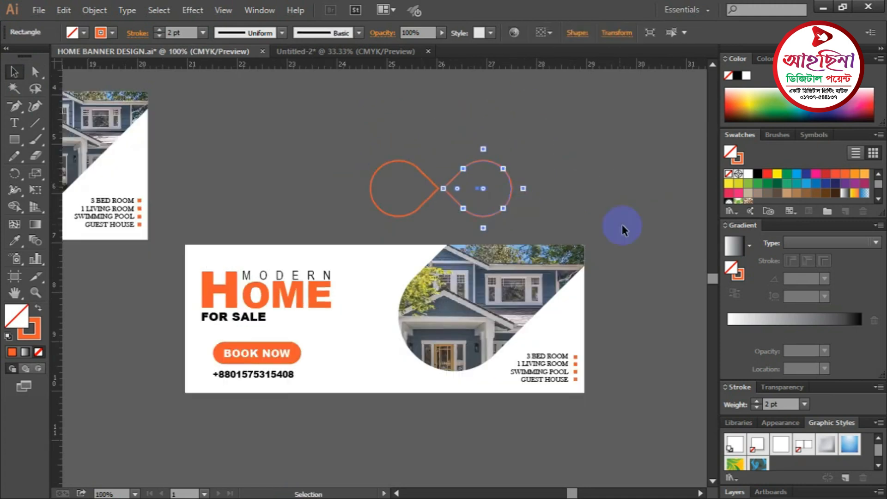
{"action": "left_click", "coordinate": [604, 203]}
{"action": "left_click_drag", "start_coordinate": [543, 214], "coordinate": [544, 214]}
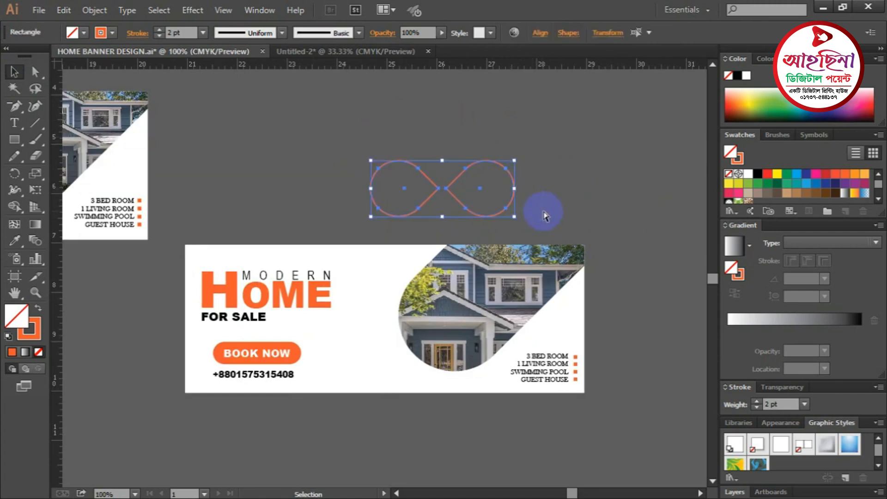
{"action": "key", "text": "a"}
{"action": "key", "text": "v"}
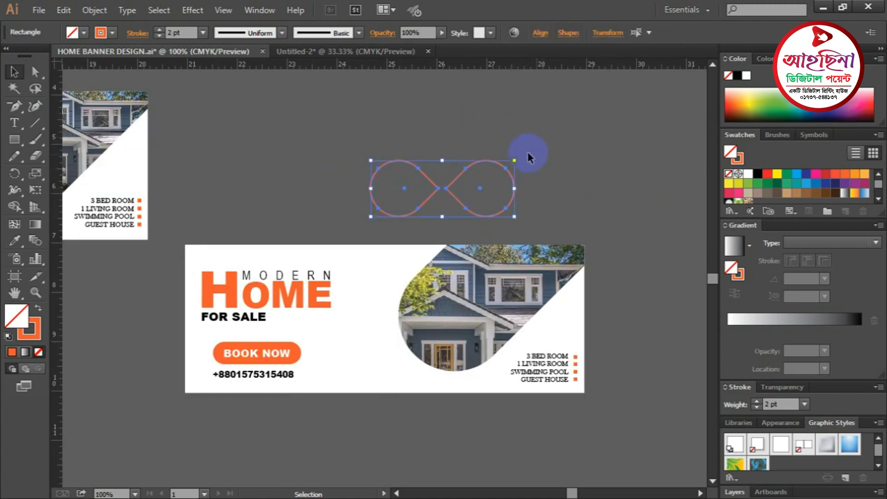
{"action": "left_click_drag", "start_coordinate": [518, 155], "coordinate": [480, 252]}
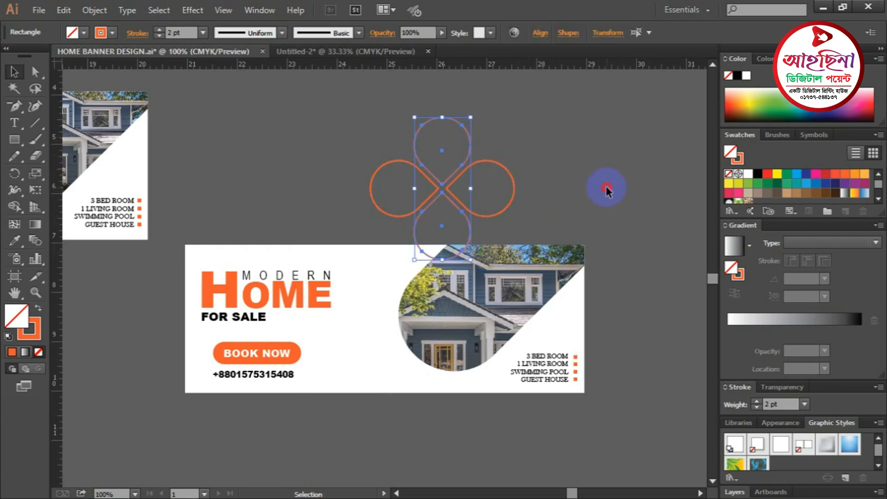
{"action": "left_click", "coordinate": [607, 192]}
- Position the clover above the new banner and scale it down to about 2.47 in across
{"action": "key", "text": "ctrl+minus"}
{"action": "left_click_drag", "start_coordinate": [566, 205], "coordinate": [606, 105]}
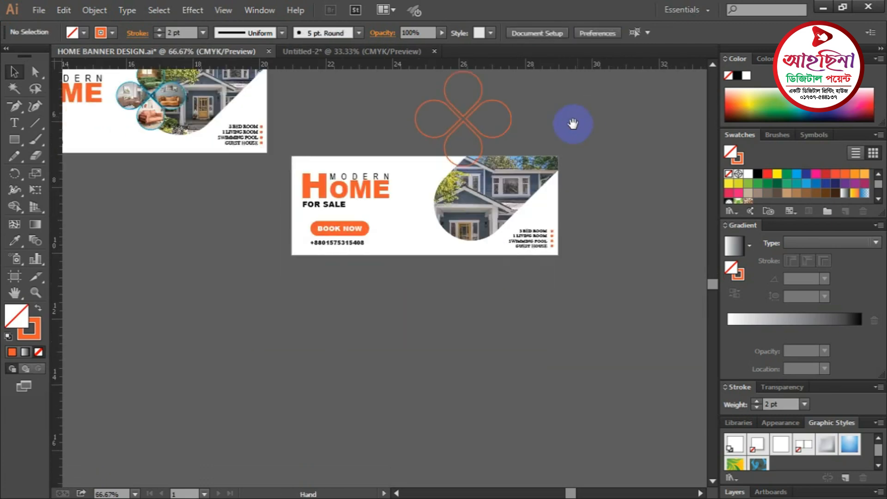
{"action": "left_click", "coordinate": [463, 171], "text": "ctrl"}
{"action": "left_click", "coordinate": [399, 177]}
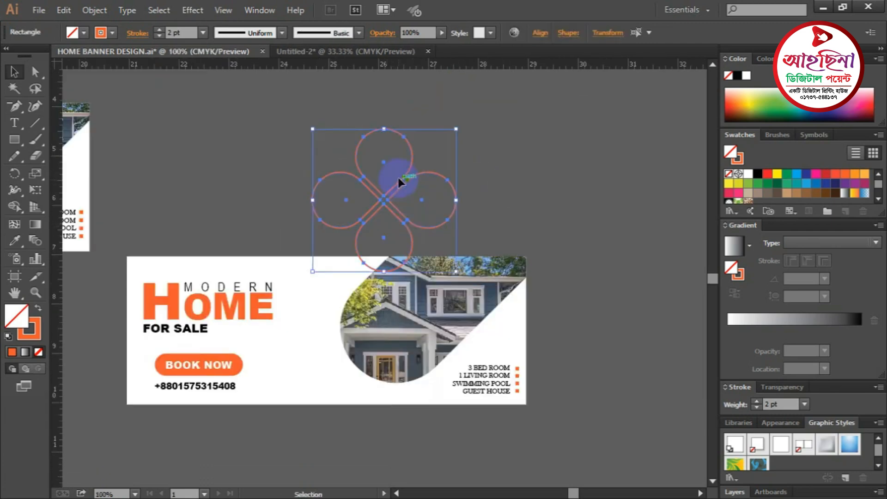
{"action": "left_click_drag", "start_coordinate": [398, 182], "coordinate": [372, 314]}
{"action": "left_click_drag", "start_coordinate": [527, 194], "coordinate": [588, 89]}
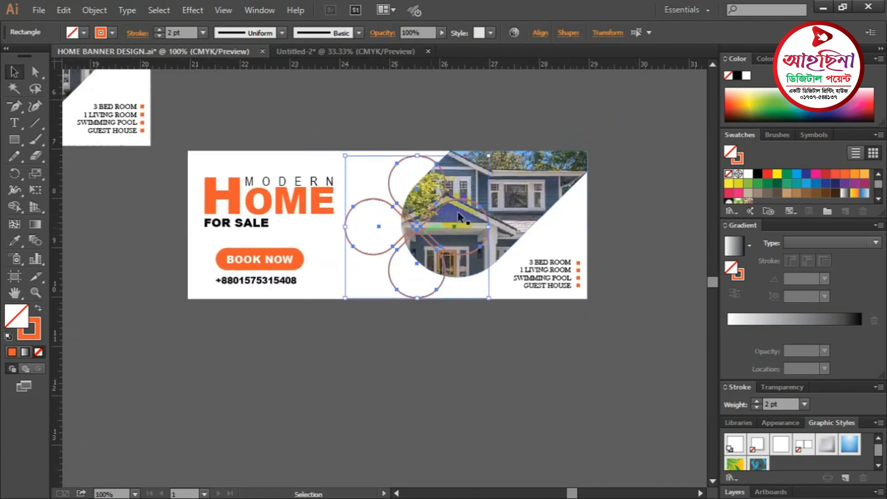
{"action": "left_click_drag", "start_coordinate": [463, 223], "coordinate": [441, 296]}
{"action": "left_click_drag", "start_coordinate": [369, 244], "coordinate": [408, 119]}
{"action": "left_click_drag", "start_coordinate": [500, 100], "coordinate": [486, 116]}
{"action": "left_click_drag", "start_coordinate": [427, 218], "coordinate": [562, 162]}
- Pull the clover's left loop away on its own as a separate teardrop
{"action": "left_click", "coordinate": [602, 193]}
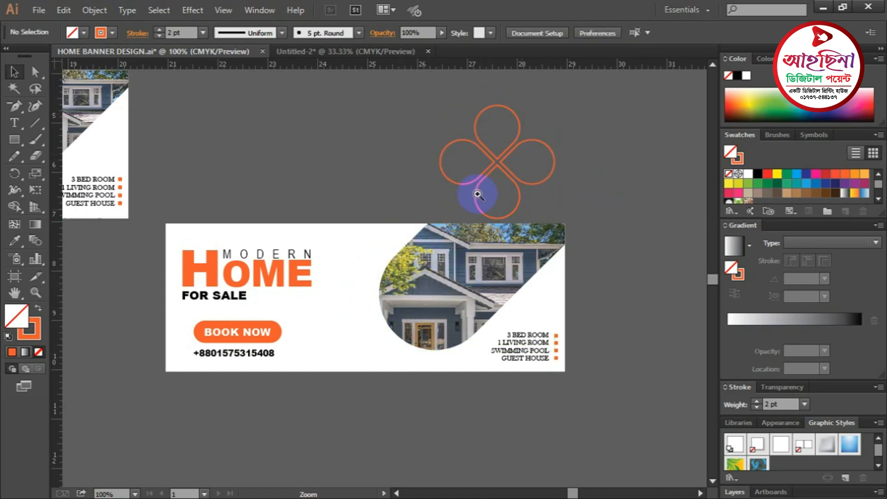
{"action": "key", "text": "ctrl+plus"}
{"action": "scroll", "coordinate": [508, 263], "scroll_direction": "left", "scroll_amount": 5}
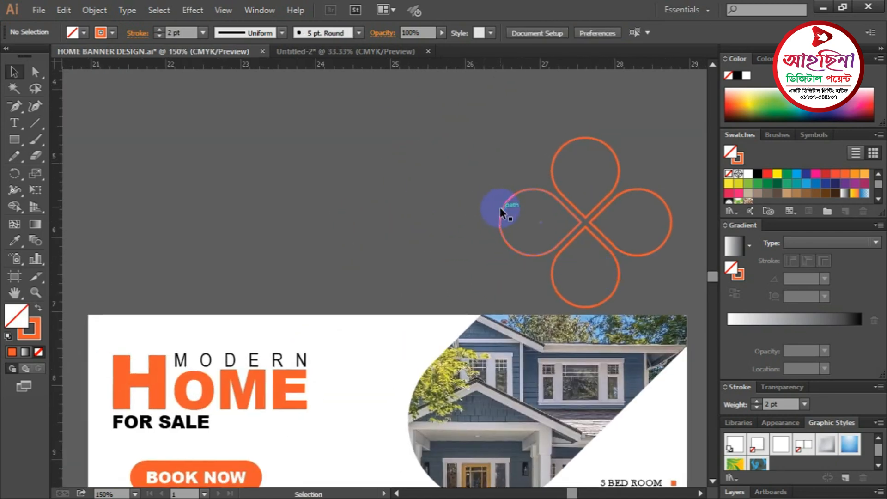
{"action": "left_click_drag", "start_coordinate": [501, 211], "coordinate": [255, 199]}
{"action": "left_click", "coordinate": [428, 165]}
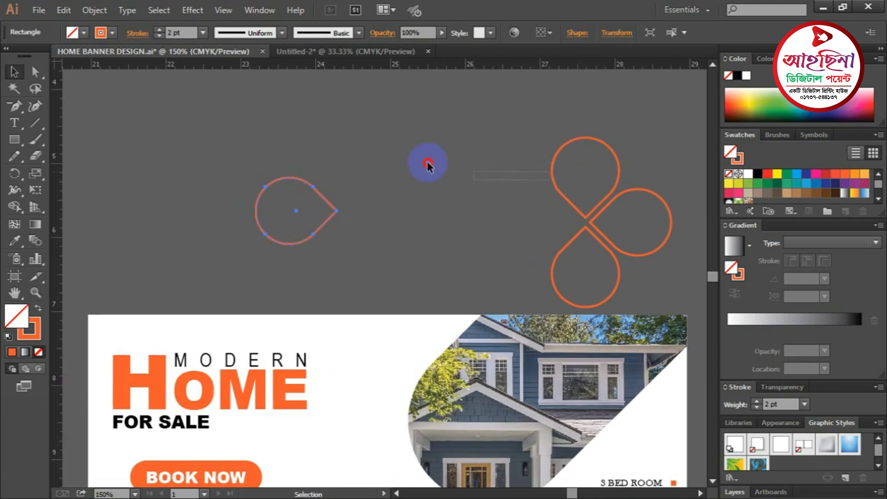
- Move the top, bottom and right loops apart so all four teardrops are scattered
{"action": "left_click_drag", "start_coordinate": [549, 170], "coordinate": [405, 148]}
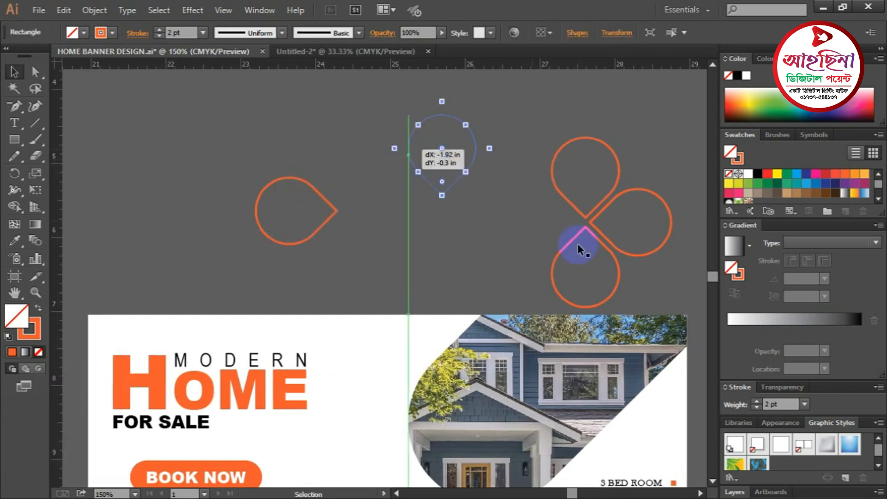
{"action": "left_click_drag", "start_coordinate": [578, 243], "coordinate": [465, 235]}
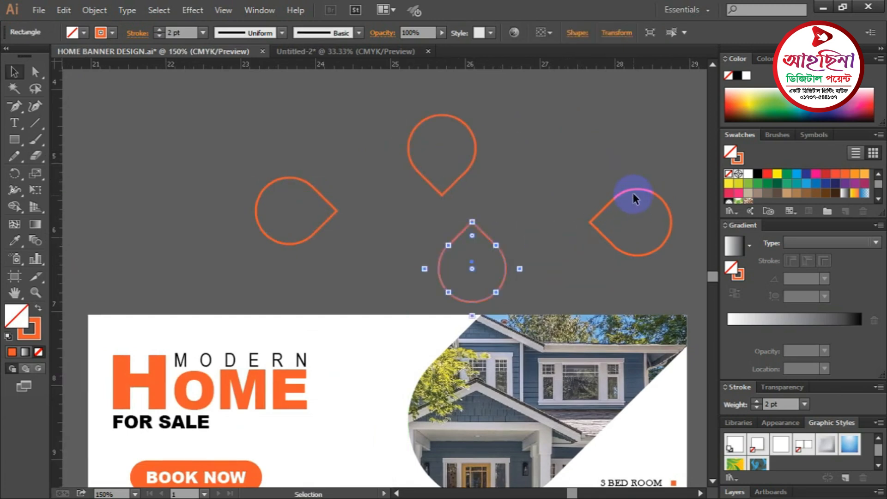
{"action": "left_click_drag", "start_coordinate": [637, 189], "coordinate": [638, 145]}
{"action": "key", "text": "ctrl+minus"}
{"action": "key", "text": "ctrl+minus"}
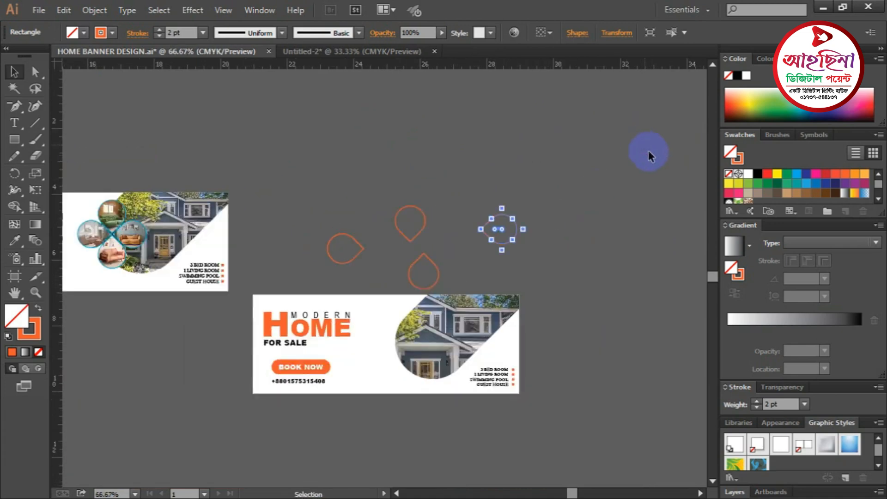
{"action": "left_click_drag", "start_coordinate": [444, 193], "coordinate": [535, 174]}
{"action": "key", "text": "ctrl+plus"}
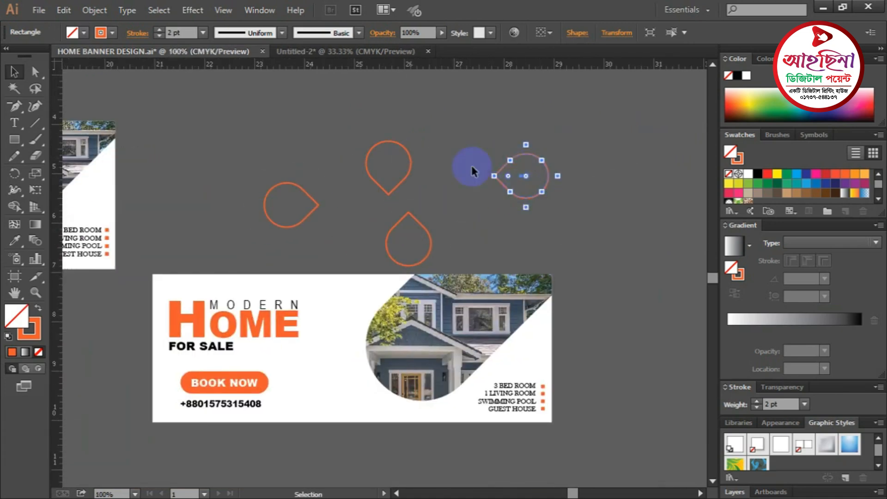
{"action": "left_click", "coordinate": [475, 134]}
{"action": "left_click_drag", "start_coordinate": [469, 231], "coordinate": [422, 183]}
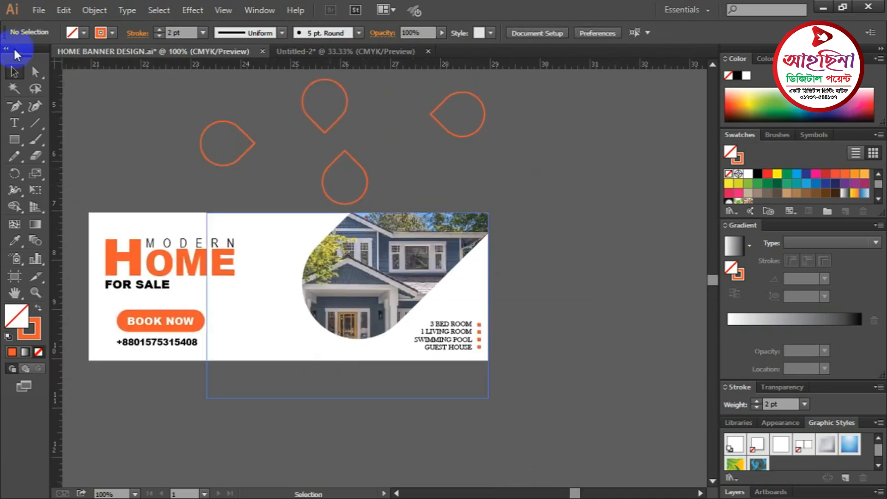
- Place the photos download (1), download, images (1) and images together via File > Place
{"action": "left_click", "coordinate": [37, 14]}
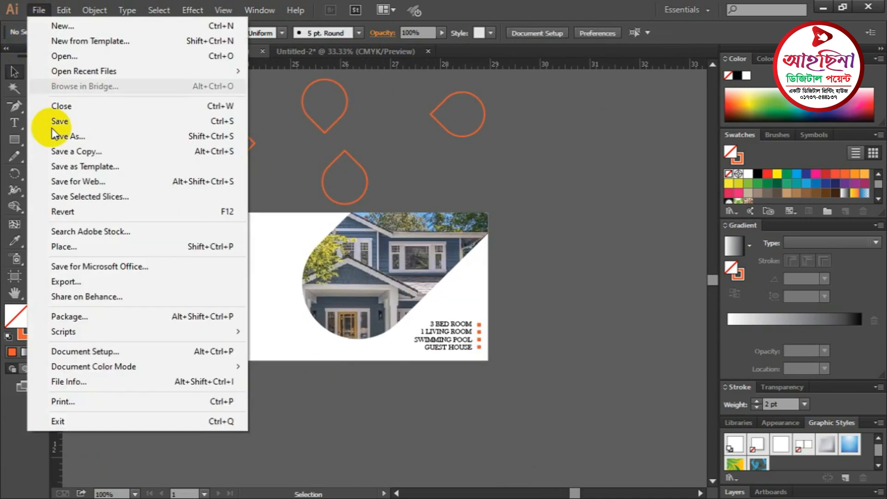
{"action": "left_click", "coordinate": [65, 249]}
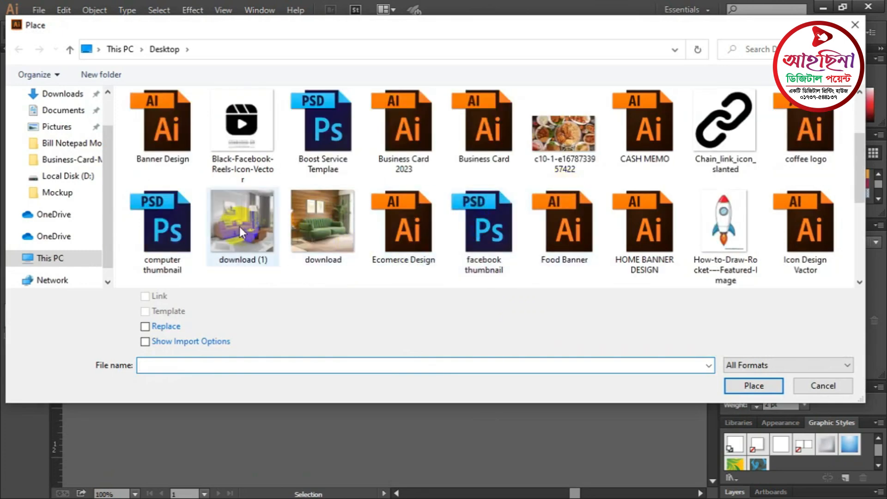
{"action": "left_click", "coordinate": [240, 226]}
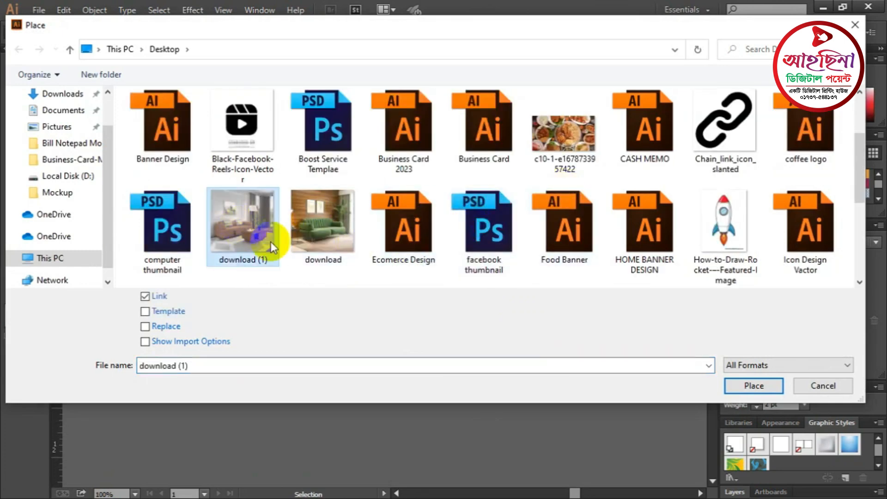
{"action": "left_click", "coordinate": [320, 231], "text": "ctrl"}
{"action": "scroll", "coordinate": [416, 256], "scroll_direction": "down", "scroll_amount": 2}
{"action": "left_click", "coordinate": [245, 212], "text": "ctrl"}
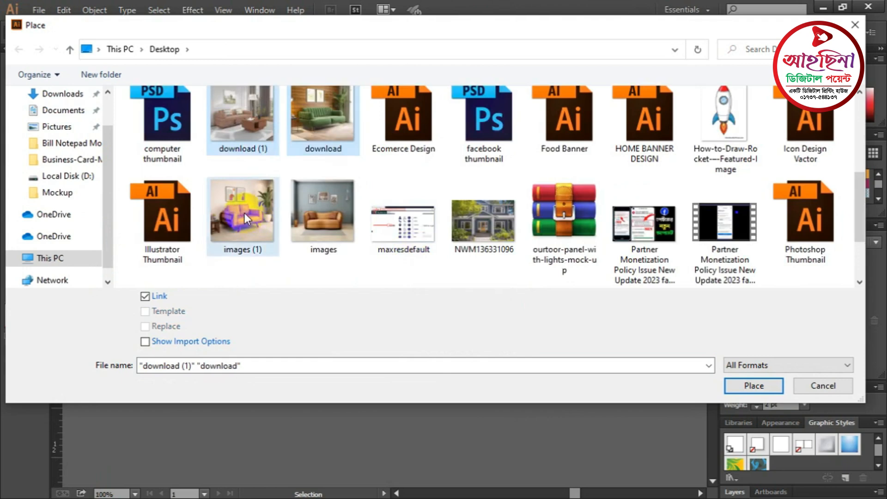
{"action": "left_click", "coordinate": [317, 218], "text": "ctrl"}
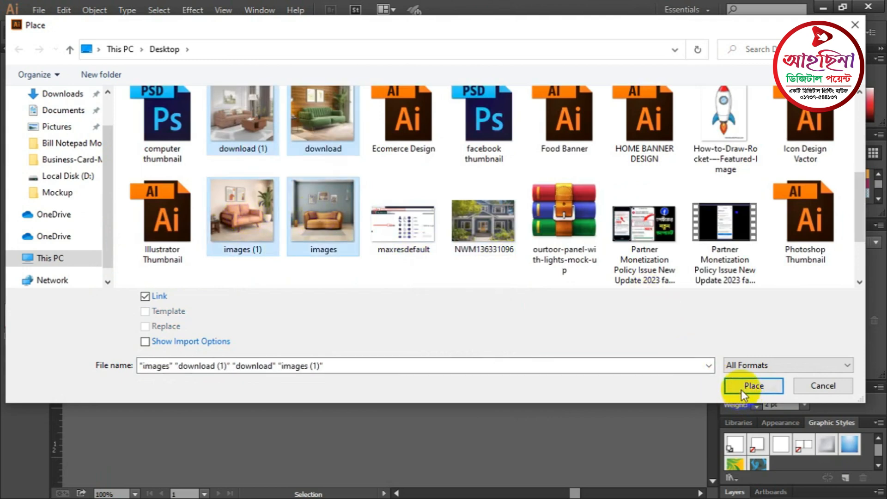
{"action": "left_click", "coordinate": [753, 386]}
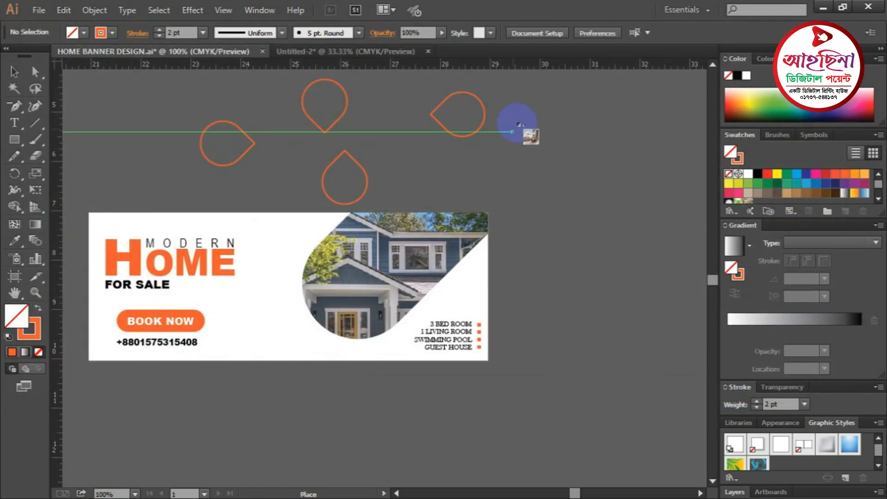
- Drag out squares to drop the four room photos around the teardrops
{"action": "left_click_drag", "start_coordinate": [603, 237], "coordinate": [603, 238]}
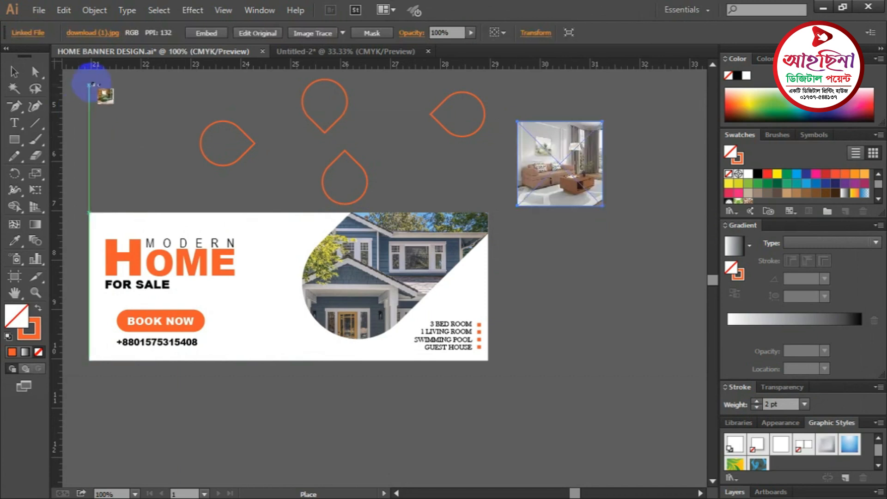
{"action": "left_click_drag", "start_coordinate": [89, 83], "coordinate": [167, 185]}
{"action": "scroll", "coordinate": [520, 239], "scroll_direction": "down", "scroll_amount": 1}
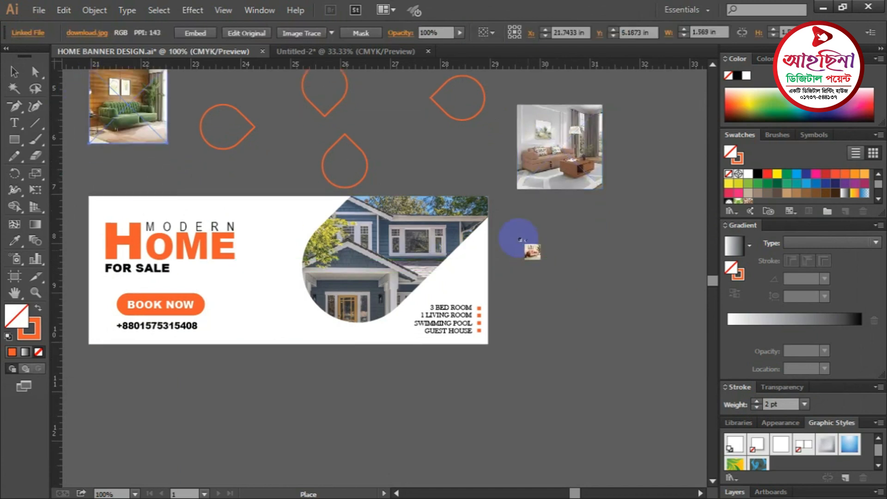
{"action": "mouse_move", "coordinate": [575, 270]}
{"action": "left_mouse_down"}
{"action": "mouse_move", "coordinate": [604, 317]}
{"action": "mouse_move", "coordinate": [611, 309]}
{"action": "left_mouse_up"}
{"action": "mouse_move", "coordinate": [610, 97]}
{"action": "left_mouse_down"}
{"action": "mouse_move", "coordinate": [670, 184]}
{"action": "mouse_move", "coordinate": [667, 240]}
{"action": "left_mouse_up"}
{"action": "left_click", "coordinate": [665, 235]}
- Select the green sofa, brown living-room, orange sofa and other photo, and Embed them
{"action": "key", "text": "space"}
{"action": "left_click_drag", "start_coordinate": [336, 170], "coordinate": [415, 236]}
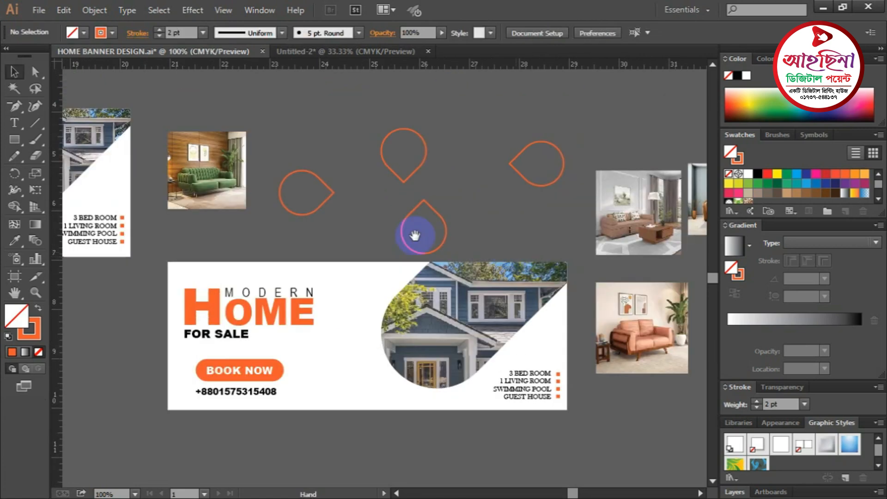
{"action": "left_click", "coordinate": [358, 216]}
{"action": "left_click_drag", "start_coordinate": [365, 274], "coordinate": [423, 240]}
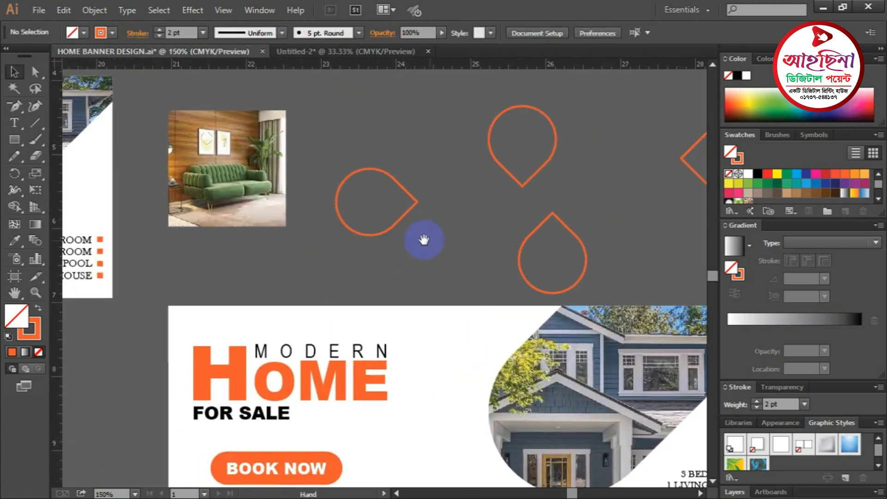
{"action": "left_click_drag", "start_coordinate": [464, 260], "coordinate": [489, 233]}
{"action": "left_click", "coordinate": [180, 185]}
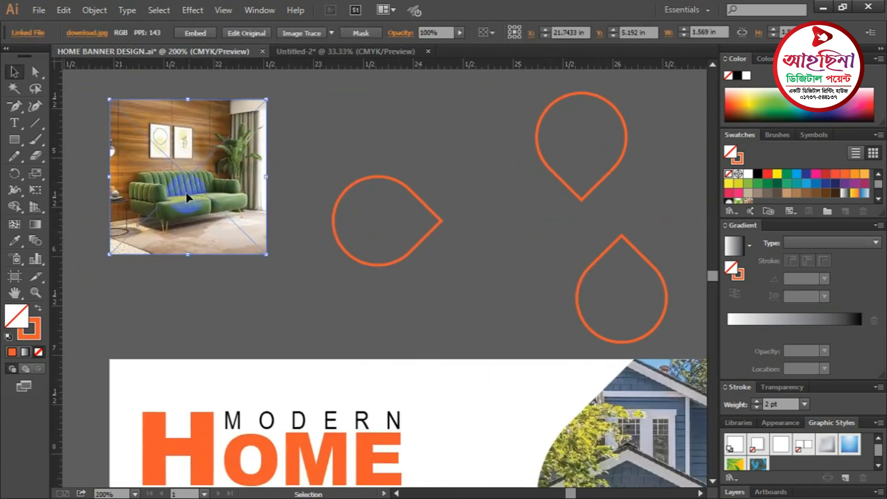
{"action": "key", "text": "ctrl+minus"}
{"action": "key", "text": "ctrl+minus"}
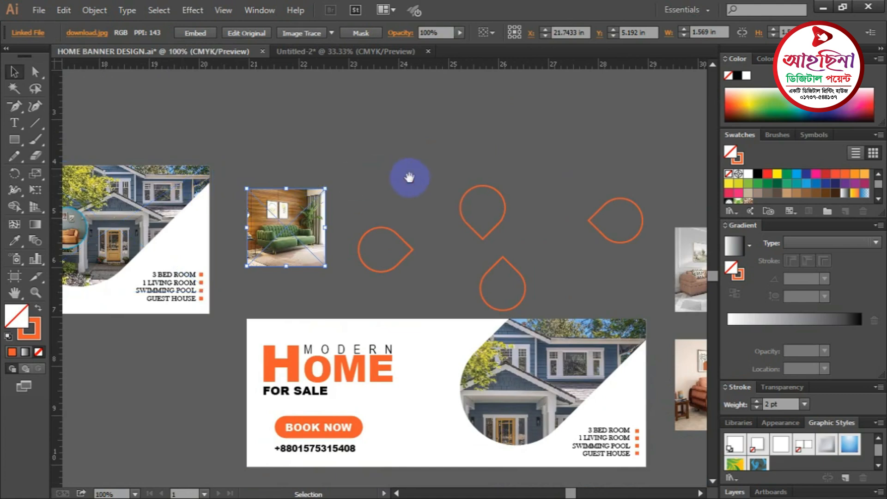
{"action": "left_click_drag", "start_coordinate": [406, 178], "coordinate": [220, 127]}
{"action": "left_click", "coordinate": [517, 213], "text": "shift"}
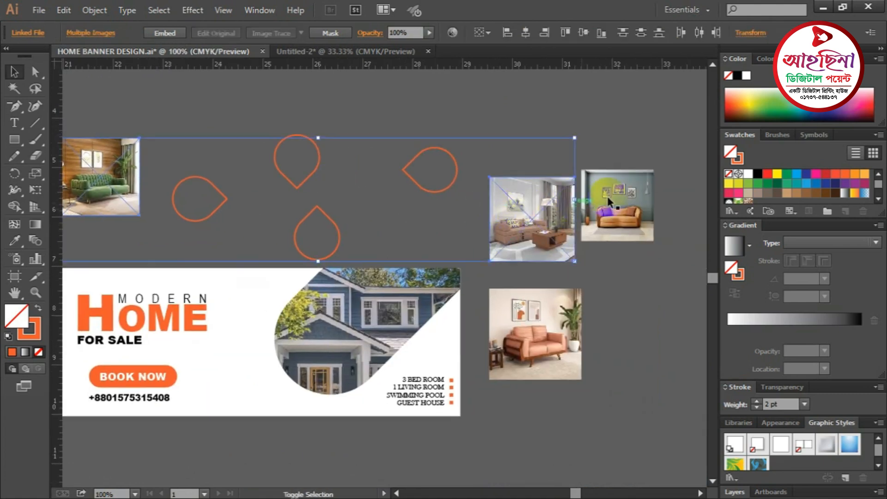
{"action": "left_click", "coordinate": [564, 316], "text": "shift"}
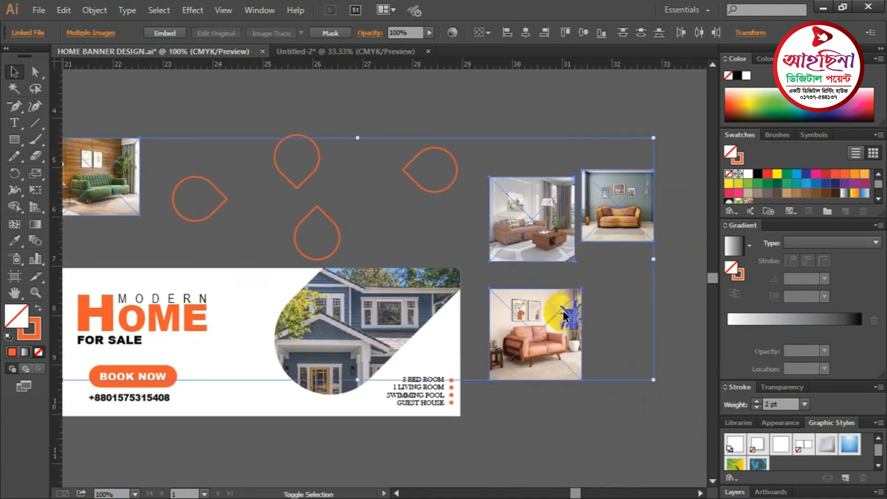
{"action": "left_click", "coordinate": [158, 34]}
- Deselect and frame the green sofa photo alongside the teardrops
{"action": "left_click", "coordinate": [325, 104]}
{"action": "left_click_drag", "start_coordinate": [367, 165], "coordinate": [444, 174]}
{"action": "scroll", "coordinate": [403, 169], "scroll_direction": "up", "scroll_amount": 1}
{"action": "scroll", "coordinate": [402, 254], "scroll_direction": "up", "scroll_amount": 1}
{"action": "left_click_drag", "start_coordinate": [401, 249], "coordinate": [445, 194]}
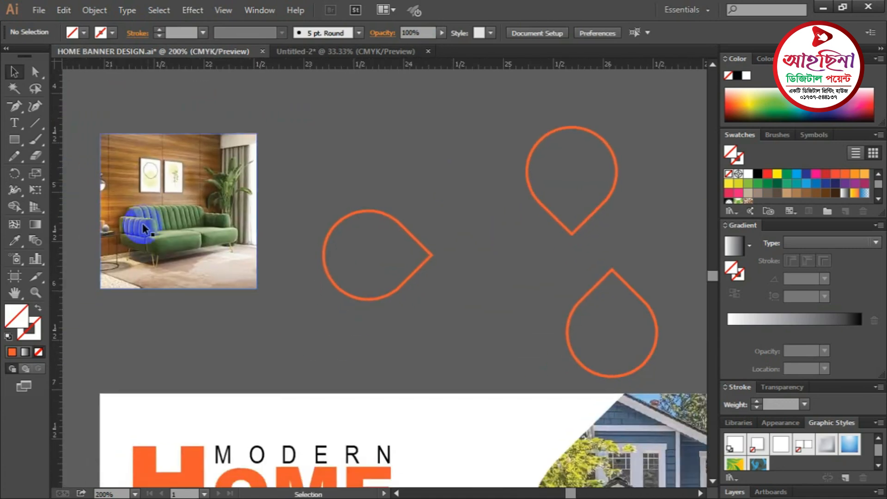
- Move the green sofa photo onto the left teardrop and scale it to cover the shape
{"action": "left_click", "coordinate": [235, 148]}
{"action": "left_click_drag", "start_coordinate": [255, 135], "coordinate": [228, 161]}
{"action": "left_click_drag", "start_coordinate": [190, 227], "coordinate": [414, 291]}
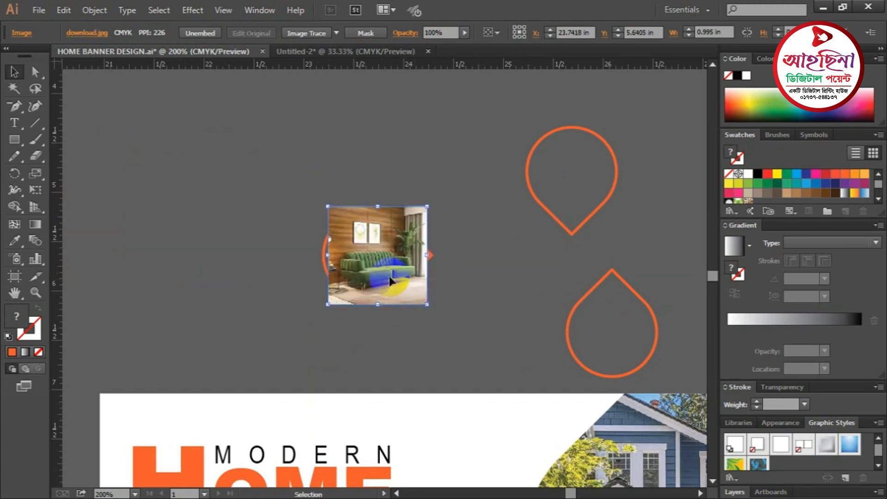
{"action": "key", "text": "ctrl+equal"}
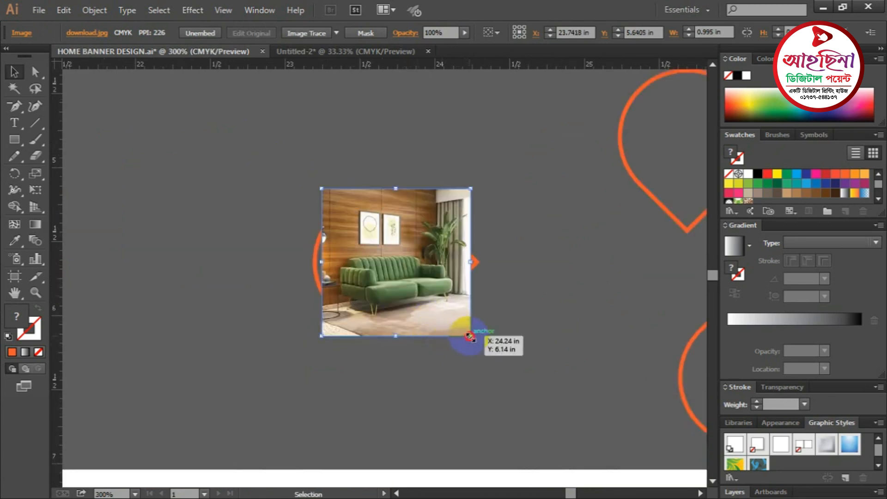
{"action": "left_click_drag", "start_coordinate": [471, 336], "coordinate": [483, 349]}
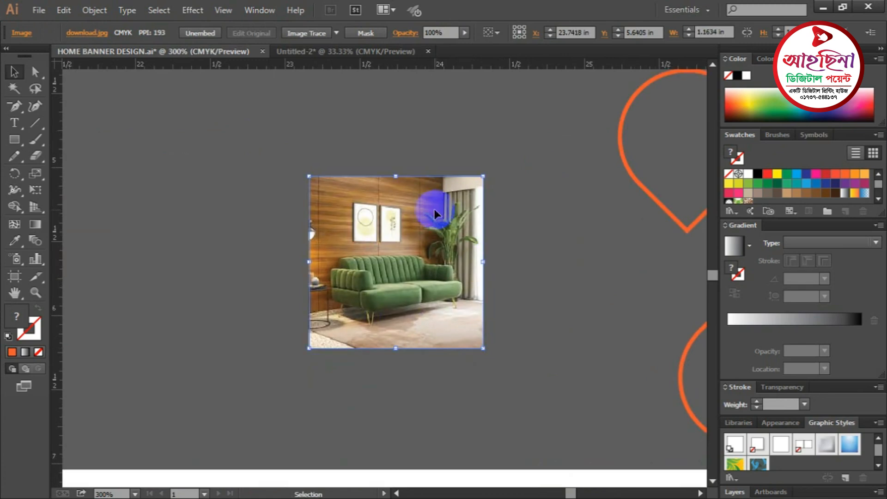
{"action": "scroll", "coordinate": [391, 203], "scroll_direction": "down", "scroll_amount": 4}
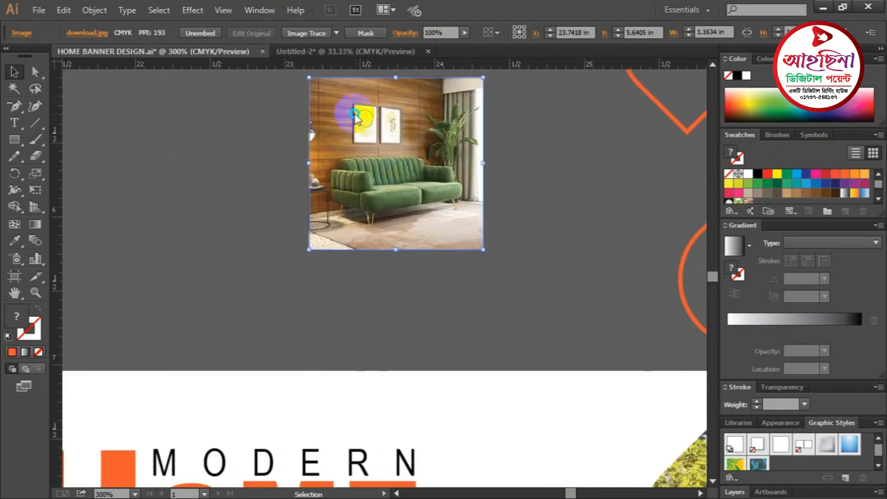
- Send the photo to the back with Arrange > Send to Back so the teardrop frames it
{"action": "right_click", "coordinate": [355, 113]}
{"action": "mouse_move", "coordinate": [402, 193]}
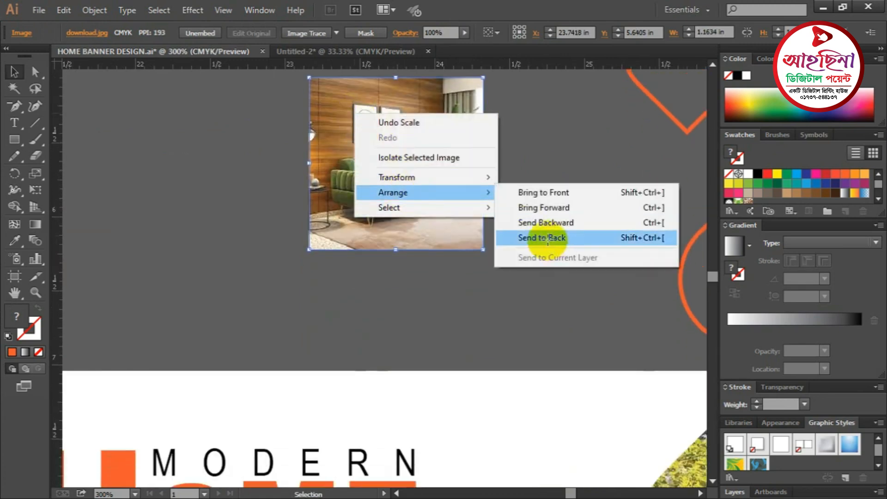
{"action": "left_click", "coordinate": [561, 238]}
{"action": "left_click", "coordinate": [557, 252]}
{"action": "scroll", "coordinate": [531, 245], "scroll_direction": "up", "scroll_amount": 1}
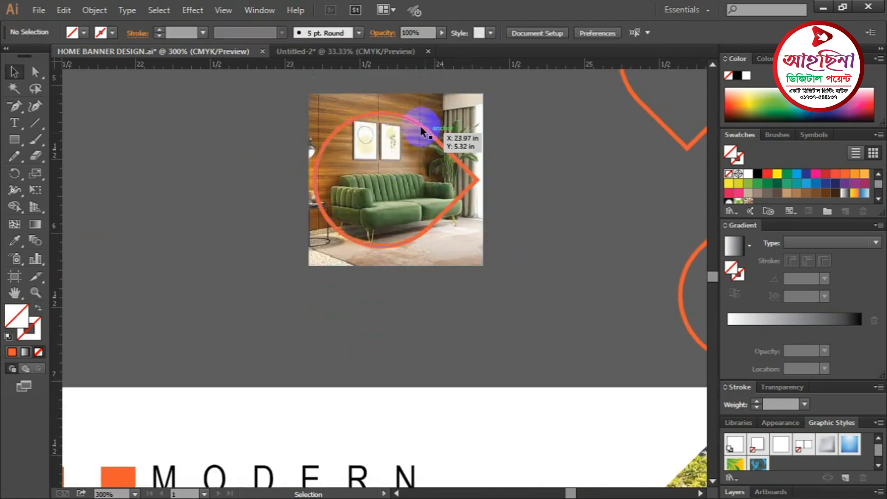
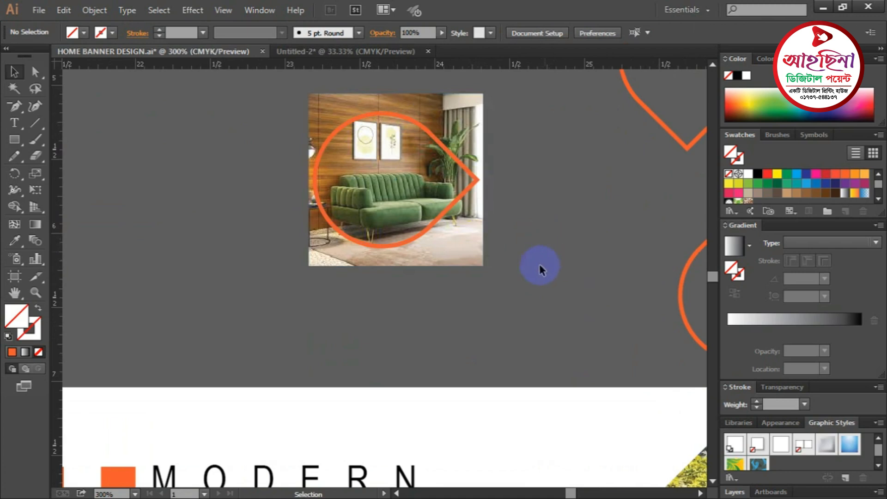
- Clip the green sofa photo to the left orange teardrop with Make Clipping Mask
{"action": "scroll", "coordinate": [539, 264], "scroll_direction": "up", "scroll_amount": 3}
{"action": "left_click_drag", "start_coordinate": [221, 124], "coordinate": [452, 289]}
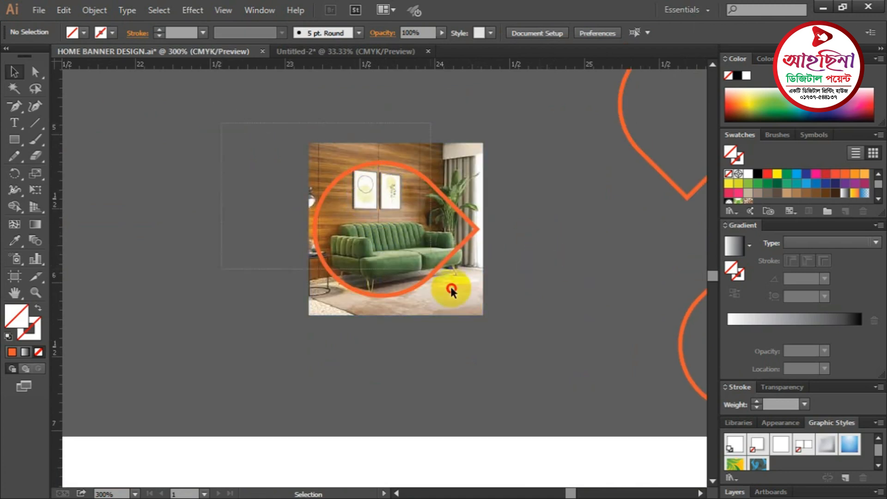
{"action": "right_click", "coordinate": [384, 181]}
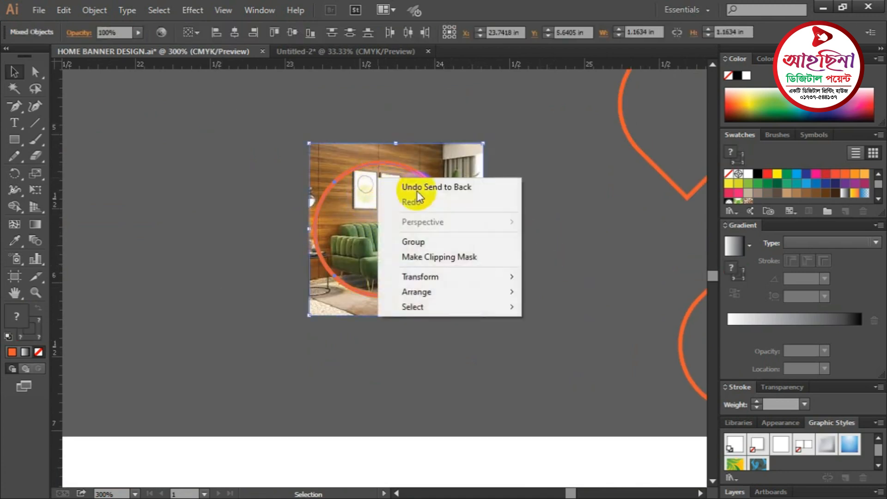
{"action": "left_click", "coordinate": [439, 256]}
{"action": "left_click", "coordinate": [559, 258]}
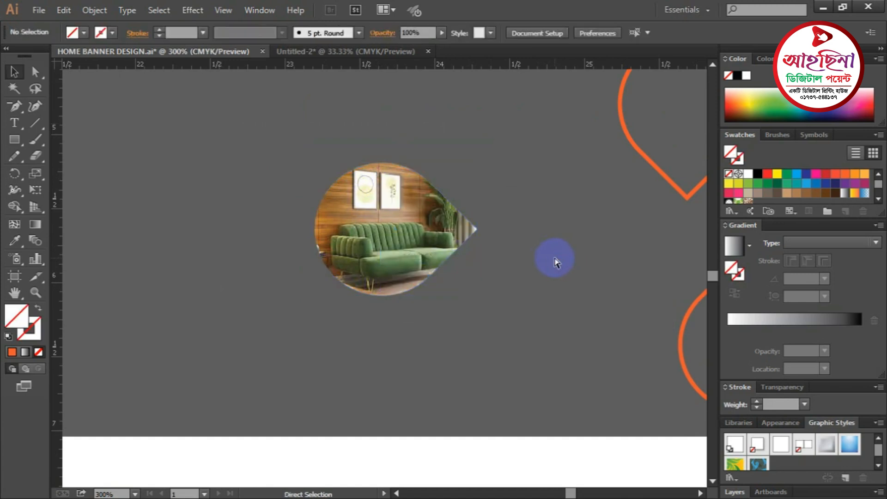
{"action": "key", "text": "ctrl+minus"}
{"action": "key", "text": "ctrl+minus"}
- Move a teardrop outline onto the orange sofa photo
{"action": "left_click_drag", "start_coordinate": [427, 260], "coordinate": [195, 209]}
{"action": "left_click_drag", "start_coordinate": [478, 251], "coordinate": [289, 240]}
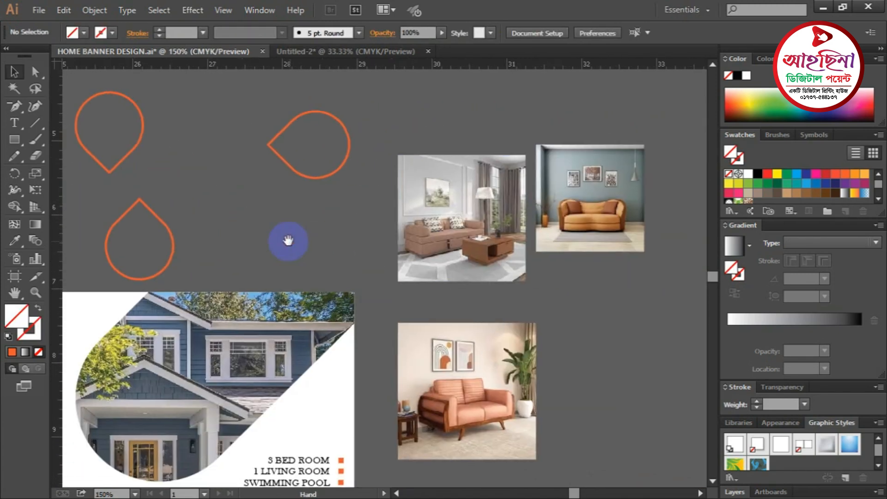
{"action": "left_click_drag", "start_coordinate": [341, 172], "coordinate": [623, 230]}
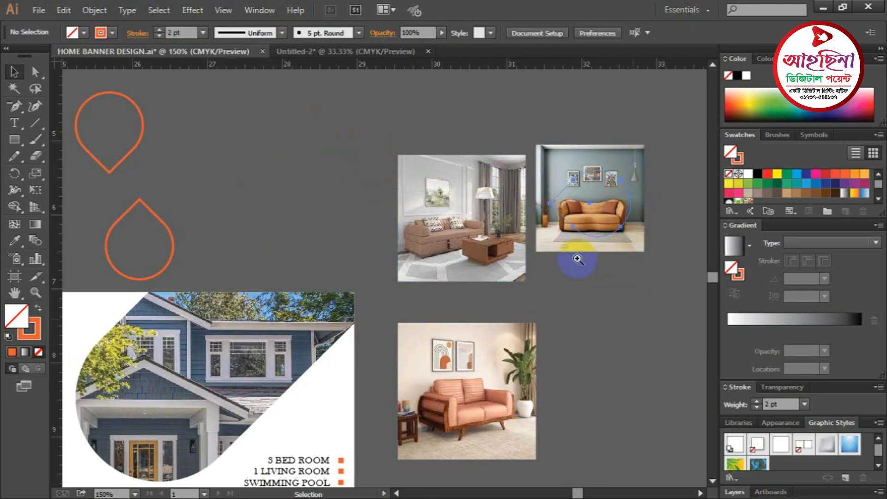
{"action": "left_click", "coordinate": [548, 222], "text": "ctrl"}
{"action": "left_click_drag", "start_coordinate": [396, 268], "coordinate": [504, 116]}
{"action": "key", "text": "ctrl+minus"}
{"action": "key", "text": "ctrl+minus"}
{"action": "key", "text": "ctrl+minus"}
{"action": "key", "text": "ctrl+minus"}
{"action": "key", "text": "ctrl+minus"}
{"action": "key", "text": "ctrl+minus"}
{"action": "right_click", "coordinate": [448, 126]}
{"action": "left_click", "coordinate": [615, 243]}
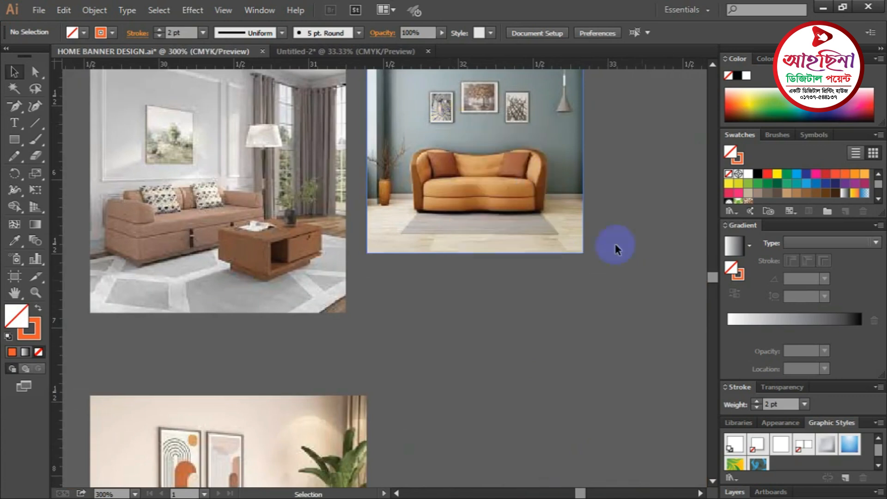
- Send the orange sofa photo behind the teardrop and shrink it around its centre
{"action": "right_click", "coordinate": [499, 156]}
{"action": "mouse_move", "coordinate": [498, 203]}
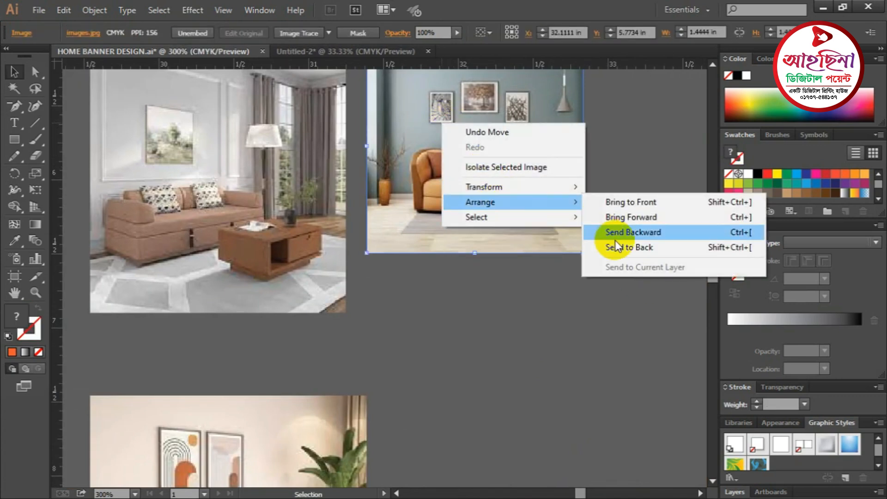
{"action": "left_click", "coordinate": [610, 248]}
{"action": "left_click_drag", "start_coordinate": [650, 286], "coordinate": [606, 206]}
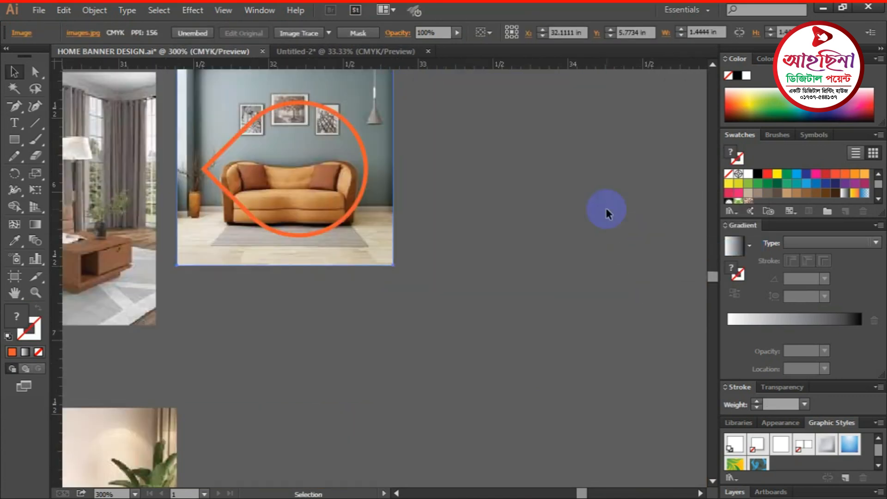
{"action": "left_click_drag", "start_coordinate": [434, 151], "coordinate": [581, 238]}
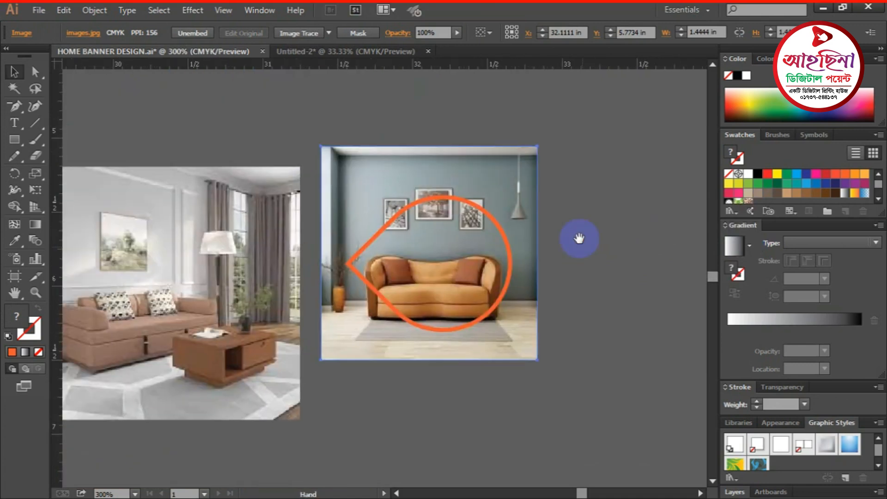
{"action": "left_click_drag", "start_coordinate": [534, 143], "coordinate": [517, 161]}
{"action": "left_click", "coordinate": [606, 285]}
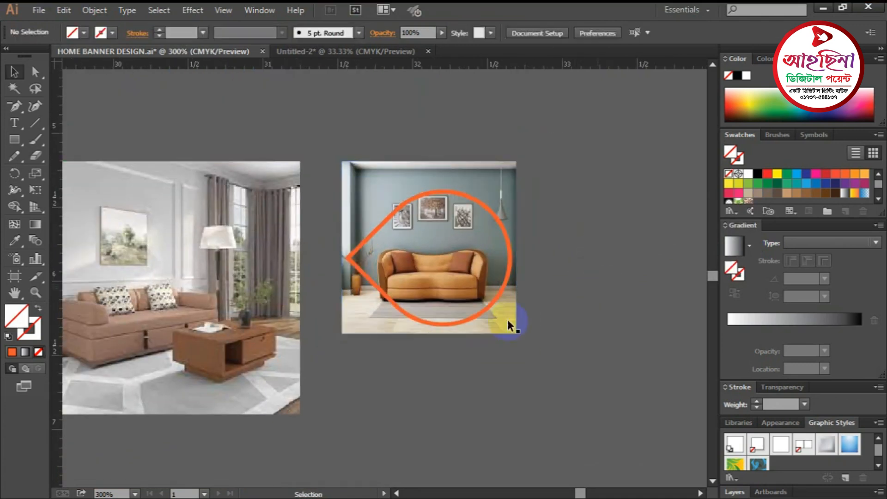
- Nudge the teardrop into place and clip the orange sofa photo to it
{"action": "left_click", "coordinate": [441, 277], "text": "ctrl"}
{"action": "left_click_drag", "start_coordinate": [435, 282], "coordinate": [538, 256]}
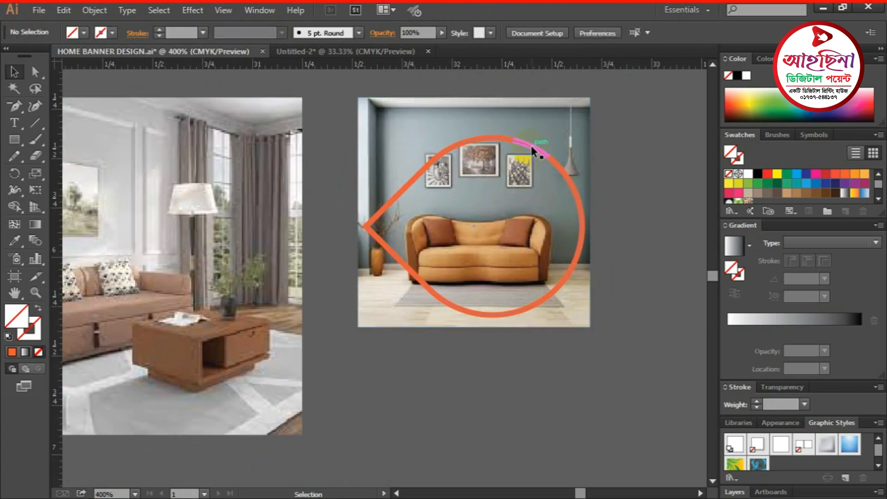
{"action": "left_click_drag", "start_coordinate": [531, 143], "coordinate": [525, 132]}
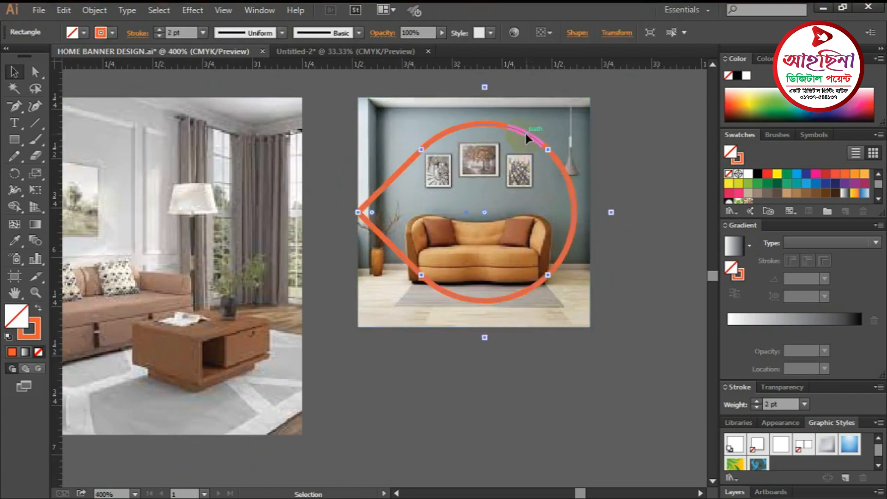
{"action": "left_click", "coordinate": [608, 240]}
{"action": "left_click", "coordinate": [434, 157]}
{"action": "right_click", "coordinate": [434, 157]}
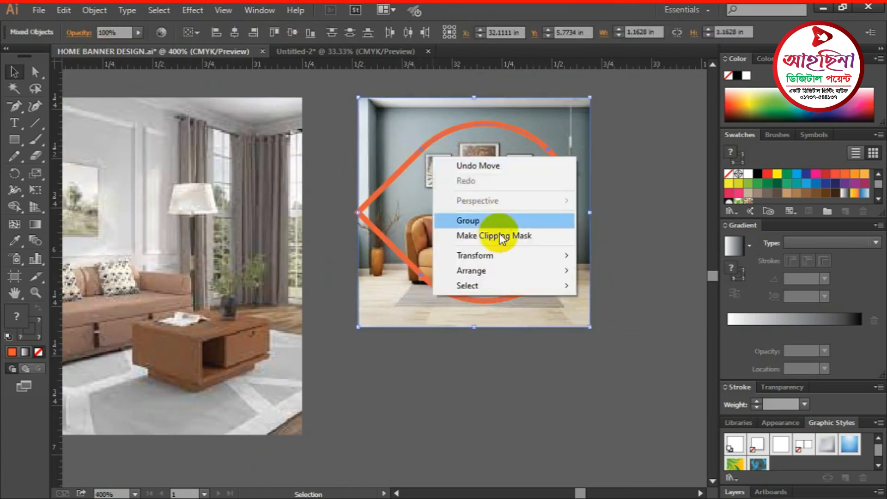
{"action": "left_click", "coordinate": [564, 237]}
{"action": "left_click", "coordinate": [666, 253]}
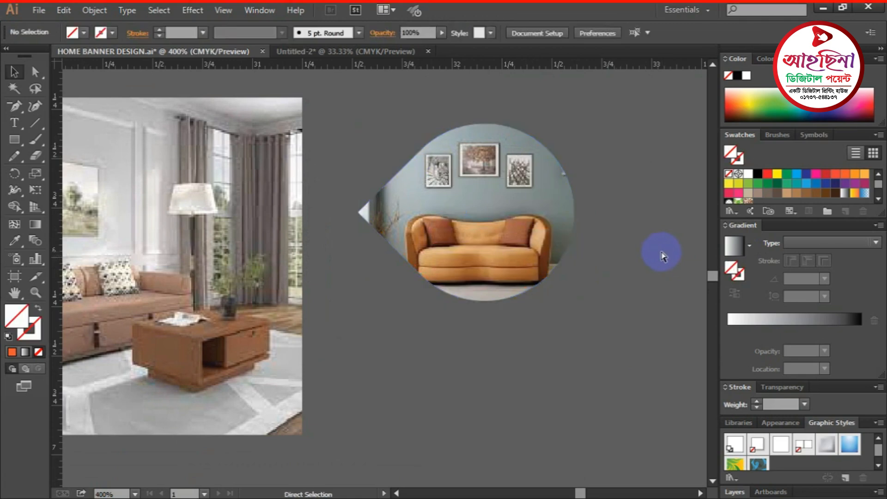
{"action": "key", "text": "ctrl+minus"}
{"action": "key", "text": "ctrl+minus"}
{"action": "key", "text": "ctrl+minus"}
{"action": "left_click_drag", "start_coordinate": [509, 340], "coordinate": [450, 246]}
- Move the living-room photo beside the outlines and place a downward teardrop on it
{"action": "key", "text": "ctrl+minus"}
{"action": "key", "text": "ctrl+minus"}
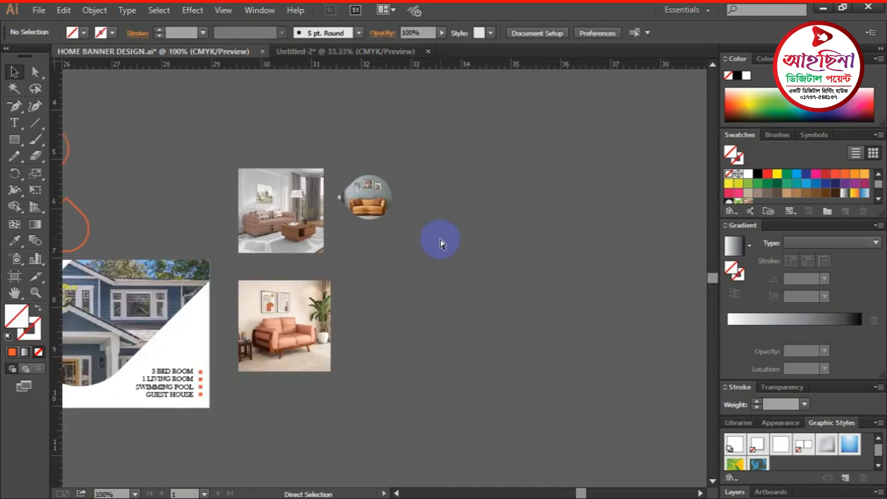
{"action": "left_click_drag", "start_coordinate": [361, 278], "coordinate": [517, 275]}
{"action": "left_click", "coordinate": [407, 231], "text": "ctrl"}
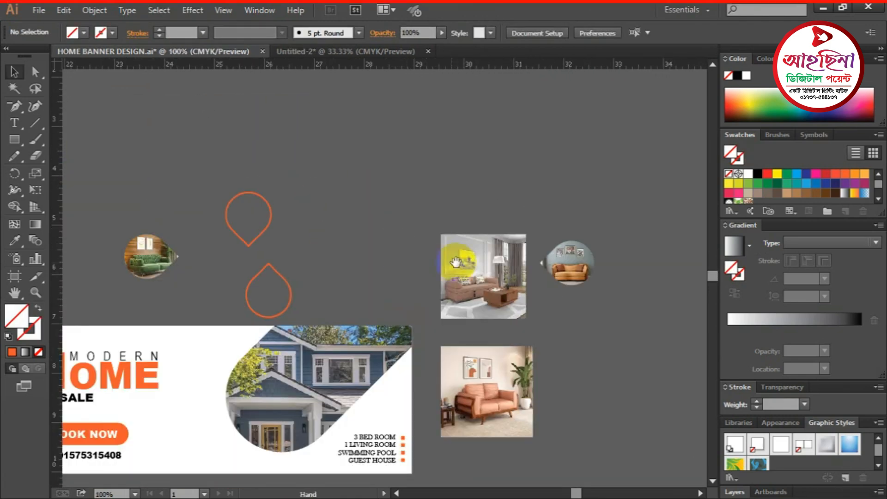
{"action": "left_click_drag", "start_coordinate": [458, 262], "coordinate": [321, 220]}
{"action": "left_click", "coordinate": [320, 219], "text": "ctrl"}
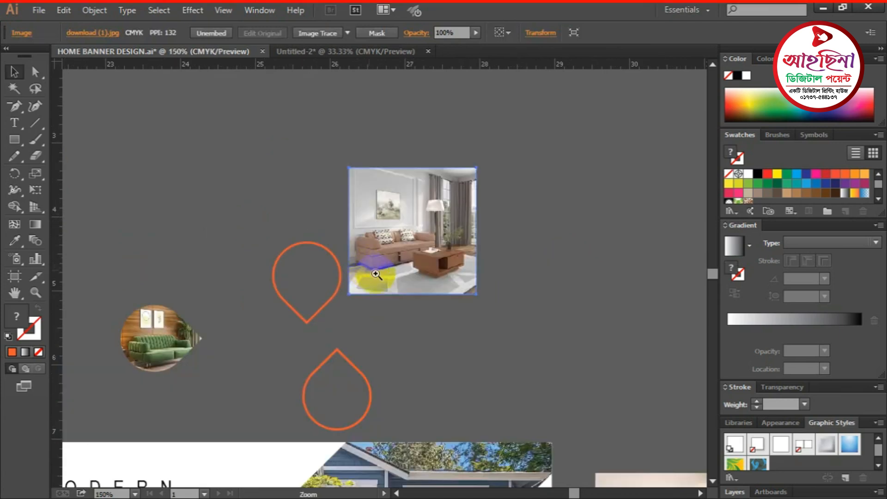
{"action": "left_click", "coordinate": [361, 278], "text": "ctrl"}
{"action": "left_click_drag", "start_coordinate": [343, 310], "coordinate": [467, 243]}
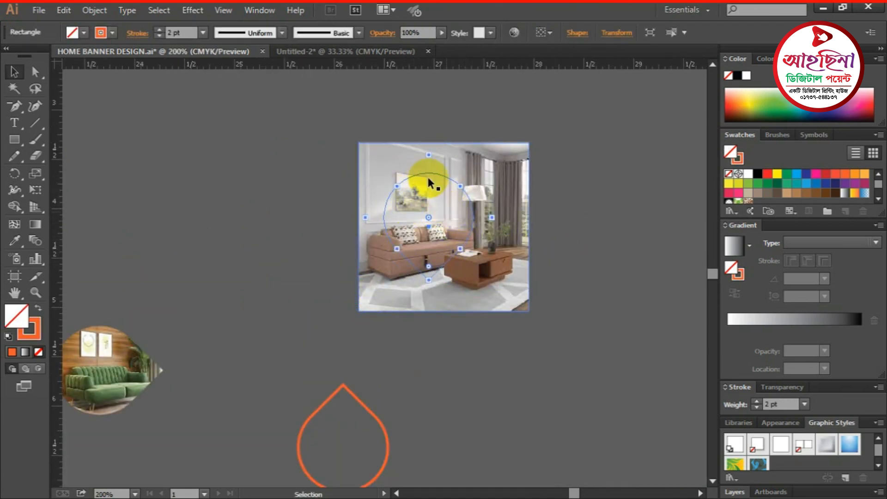
{"action": "left_click", "coordinate": [504, 162]}
- Send the living-room photo behind the teardrop outline
{"action": "left_click", "coordinate": [472, 187]}
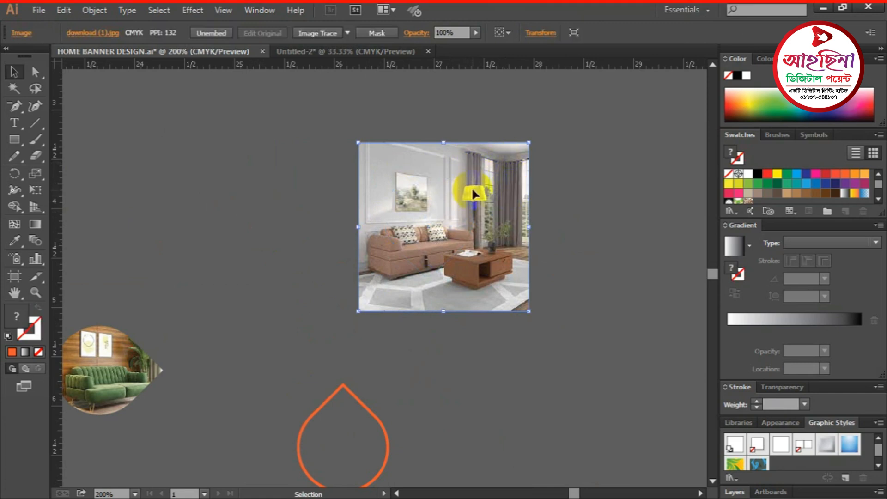
{"action": "right_click", "coordinate": [429, 176]}
{"action": "mouse_move", "coordinate": [467, 256]}
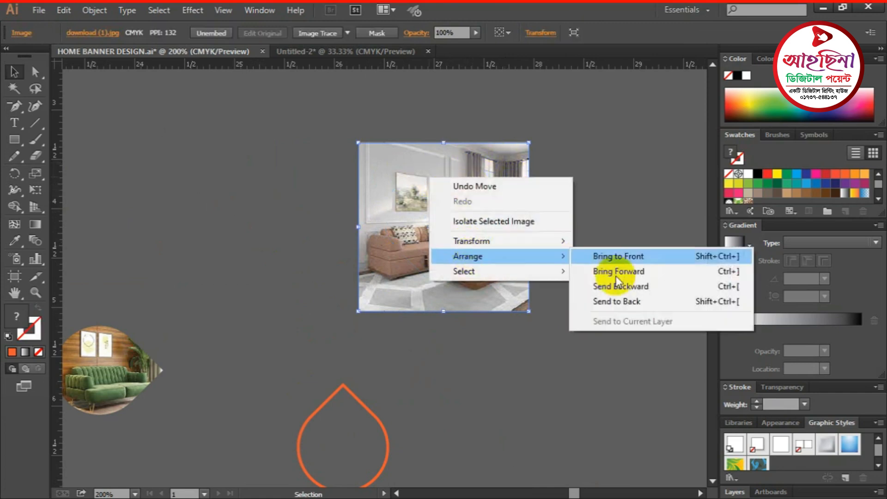
{"action": "left_click", "coordinate": [625, 302]}
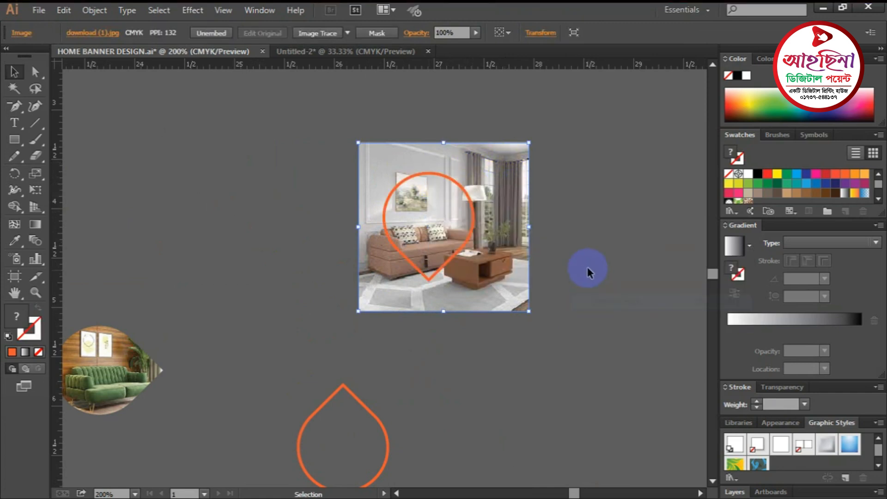
{"action": "left_click", "coordinate": [586, 269]}
{"action": "left_click", "coordinate": [424, 173]}
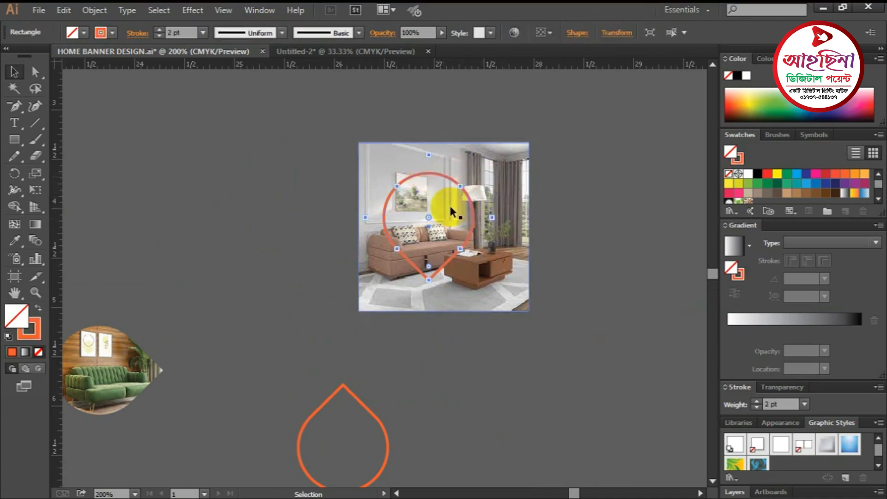
{"action": "left_click", "coordinate": [569, 243]}
- Resize and reposition the living-room photo so it fills the teardrop
{"action": "left_click", "coordinate": [438, 262], "text": "ctrl"}
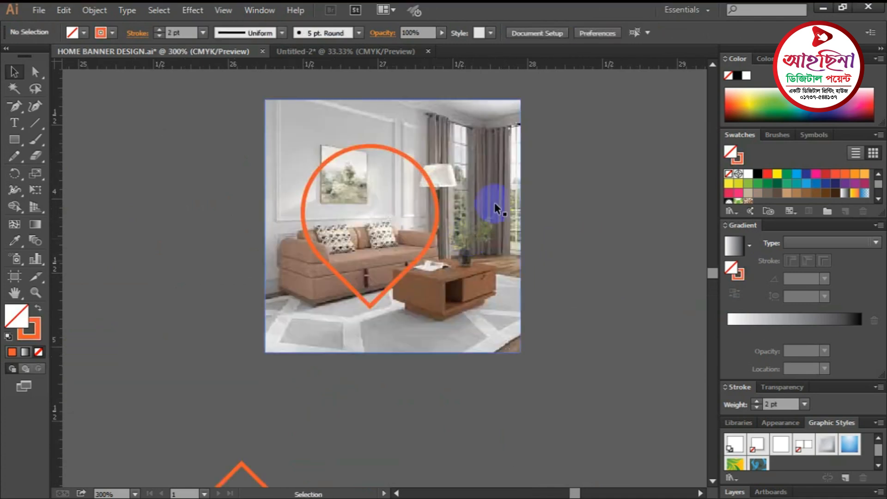
{"action": "left_click", "coordinate": [481, 169]}
{"action": "left_click_drag", "start_coordinate": [516, 113], "coordinate": [492, 134]}
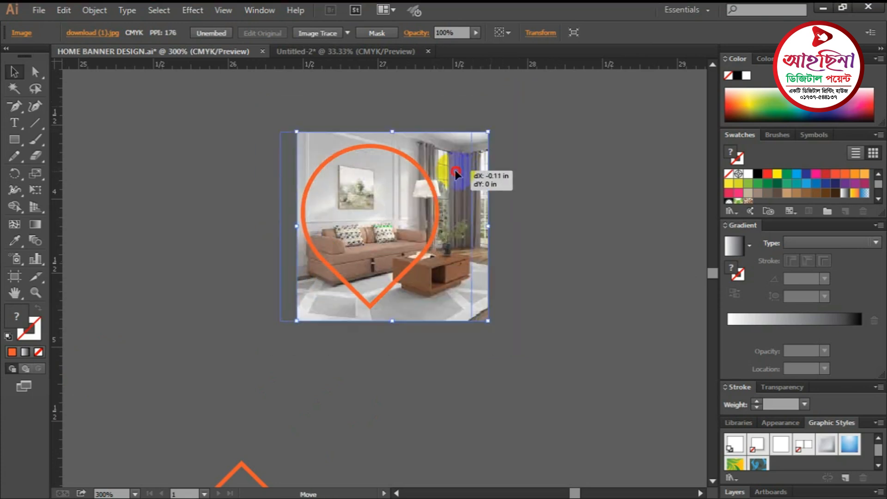
{"action": "left_click_drag", "start_coordinate": [455, 170], "coordinate": [454, 170]}
{"action": "left_click_drag", "start_coordinate": [468, 132], "coordinate": [454, 147]}
{"action": "left_click", "coordinate": [511, 246]}
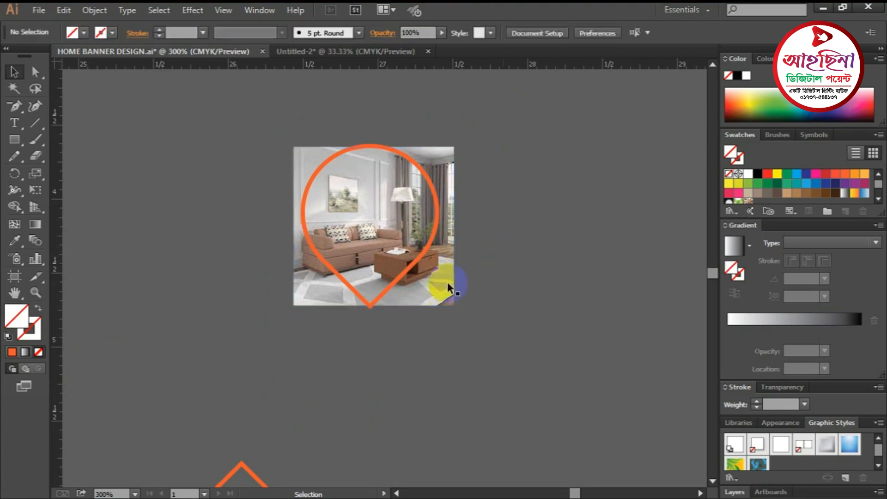
{"action": "left_click", "coordinate": [365, 256], "text": "ctrl"}
{"action": "left_click_drag", "start_coordinate": [410, 242], "coordinate": [439, 214]}
{"action": "left_click", "coordinate": [512, 118]}
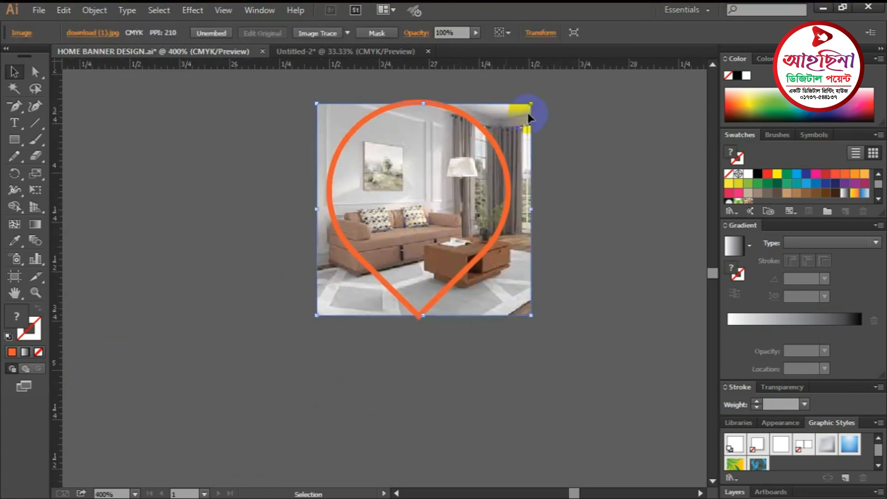
{"action": "left_click_drag", "start_coordinate": [534, 101], "coordinate": [538, 96]}
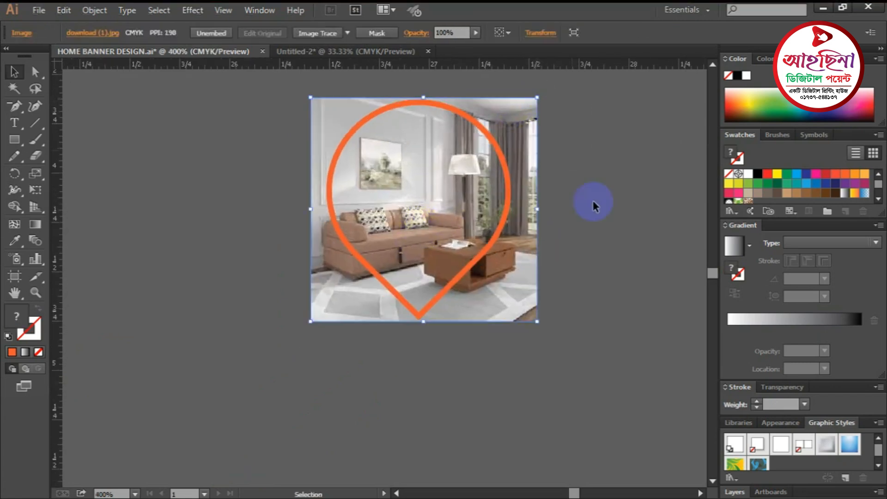
{"action": "left_click", "coordinate": [612, 248]}
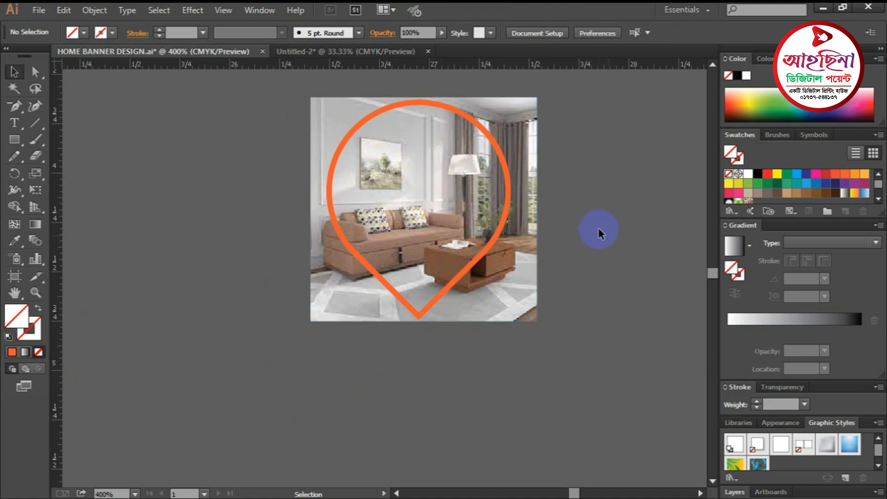
- Select the photo and outline together and apply Make Clipping Mask
{"action": "left_click", "coordinate": [392, 151]}
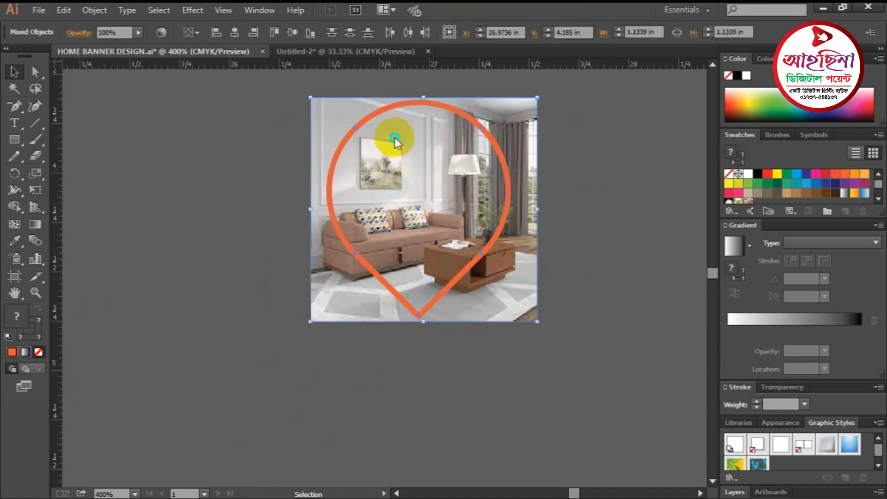
{"action": "right_click", "coordinate": [394, 138]}
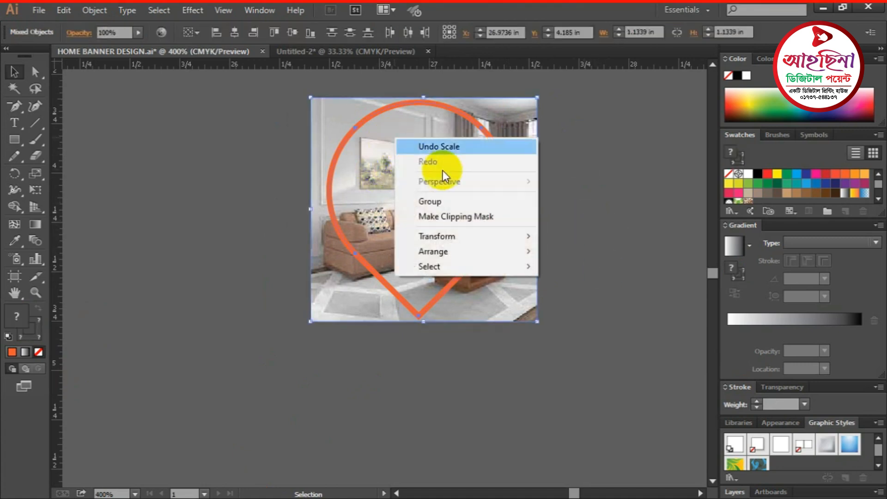
{"action": "left_click", "coordinate": [468, 219]}
{"action": "left_click", "coordinate": [579, 208]}
{"action": "key", "text": "ctrl+minus"}
{"action": "key", "text": "ctrl+minus"}
{"action": "key", "text": "ctrl+minus"}
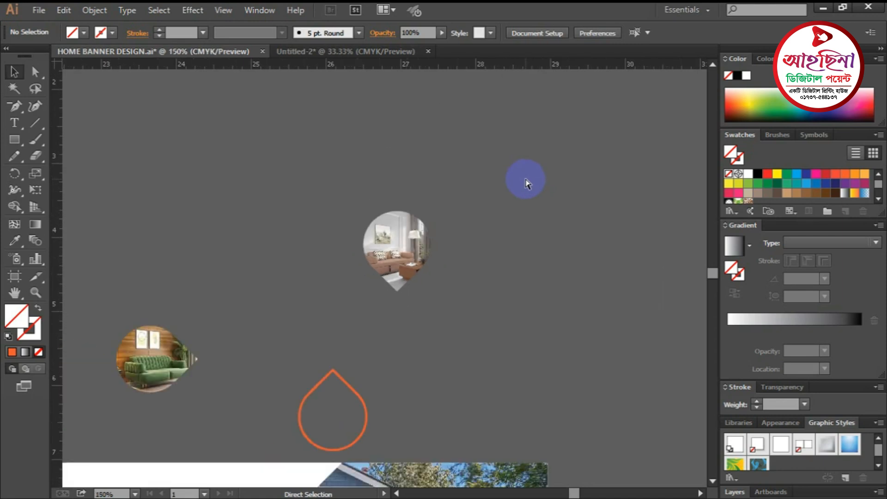
{"action": "key", "text": "ctrl+minus"}
- Place the orange teardrop over the pink-sofa photo and send the photo backward
{"action": "left_click_drag", "start_coordinate": [585, 366], "coordinate": [468, 252]}
{"action": "left_click_drag", "start_coordinate": [373, 305], "coordinate": [540, 229]}
{"action": "left_click", "coordinate": [498, 240], "text": "ctrl"}
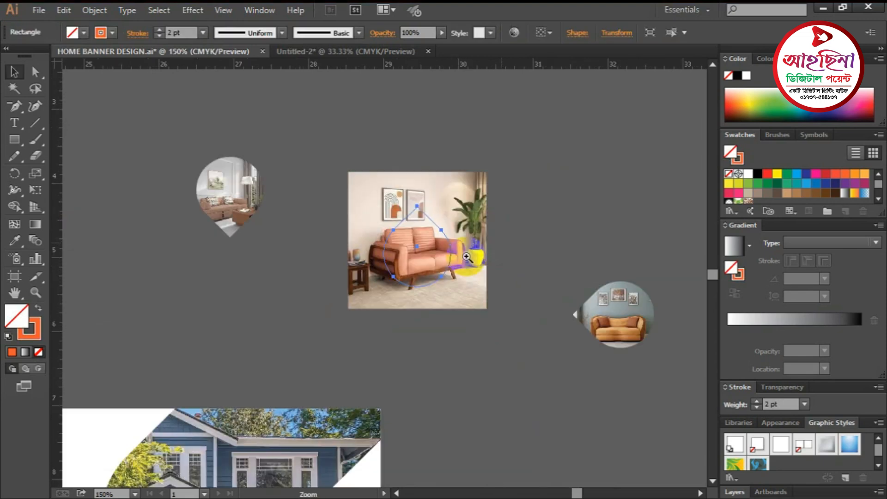
{"action": "left_click", "coordinate": [417, 262], "text": "ctrl"}
{"action": "left_click", "coordinate": [533, 202]}
{"action": "left_click", "coordinate": [455, 183]}
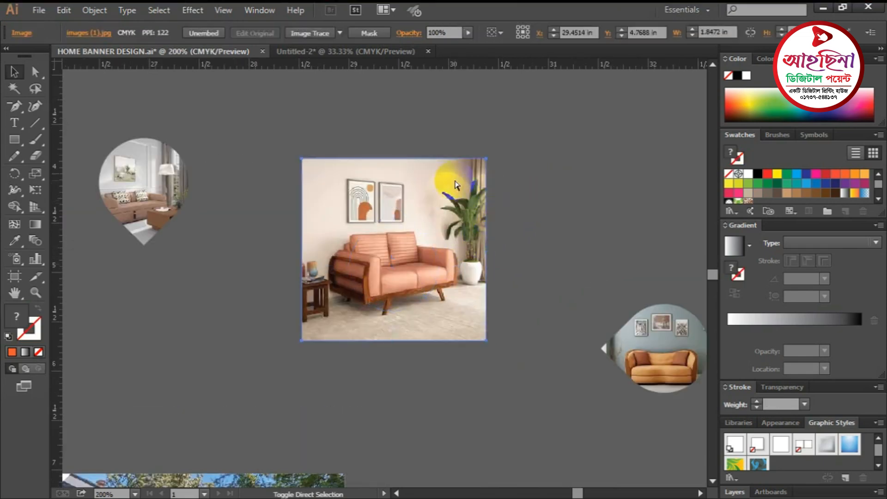
{"action": "key", "text": "ctrl+shift+bracketleft"}
{"action": "left_click", "coordinate": [510, 186]}
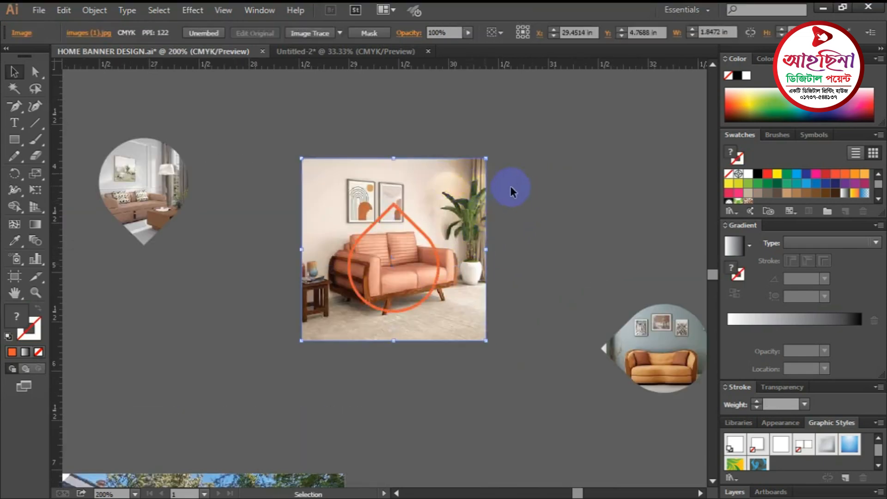
- Scale and shift the pink-sofa photo so it fills the teardrop
{"action": "left_click", "coordinate": [420, 238], "text": "ctrl"}
{"action": "left_click_drag", "start_coordinate": [404, 264], "coordinate": [476, 227]}
{"action": "left_click", "coordinate": [518, 162]}
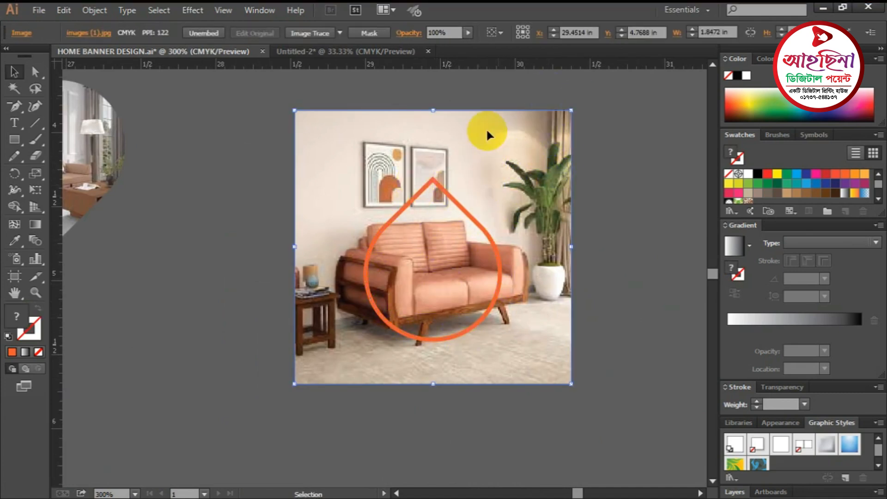
{"action": "left_click_drag", "start_coordinate": [574, 114], "coordinate": [516, 166]}
{"action": "left_click_drag", "start_coordinate": [501, 229], "coordinate": [501, 241]}
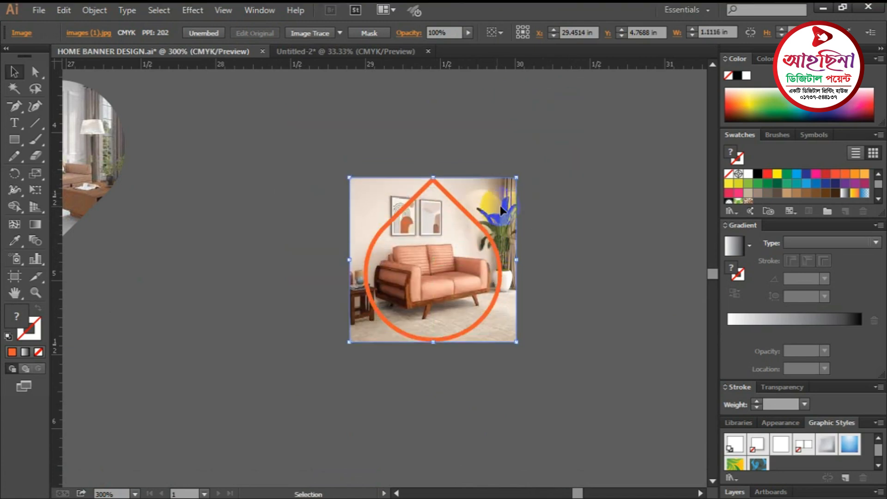
{"action": "left_click_drag", "start_coordinate": [518, 342], "coordinate": [546, 340]}
{"action": "left_click", "coordinate": [574, 323]}
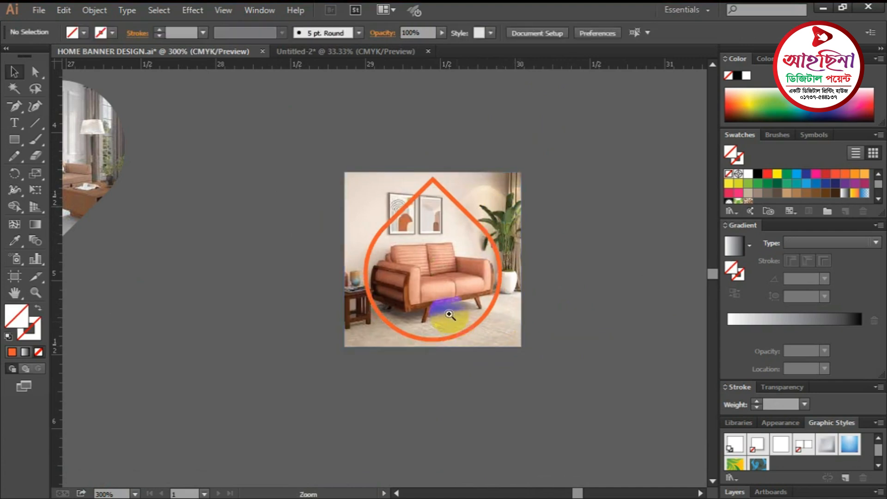
{"action": "left_click", "coordinate": [450, 312], "text": "ctrl"}
{"action": "left_click_drag", "start_coordinate": [462, 197], "coordinate": [499, 202]}
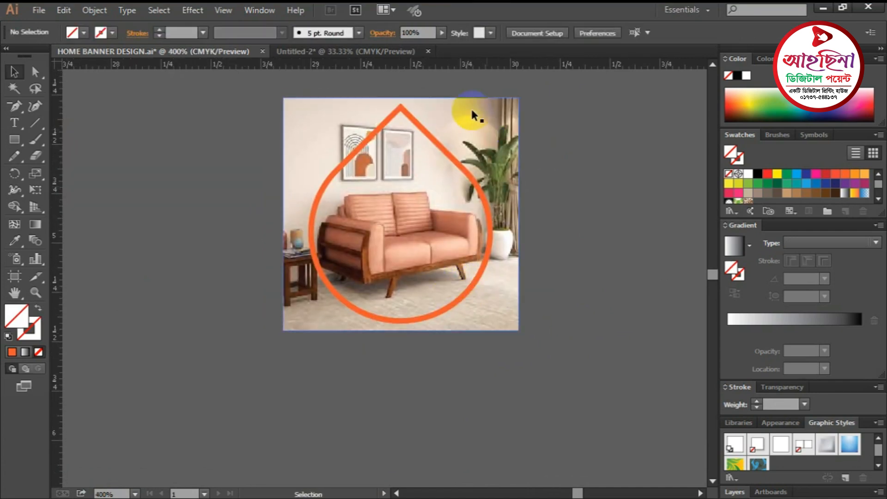
- Marquee-select the photo and teardrop and clip them with Make Clipping Mask
{"action": "left_click", "coordinate": [362, 113]}
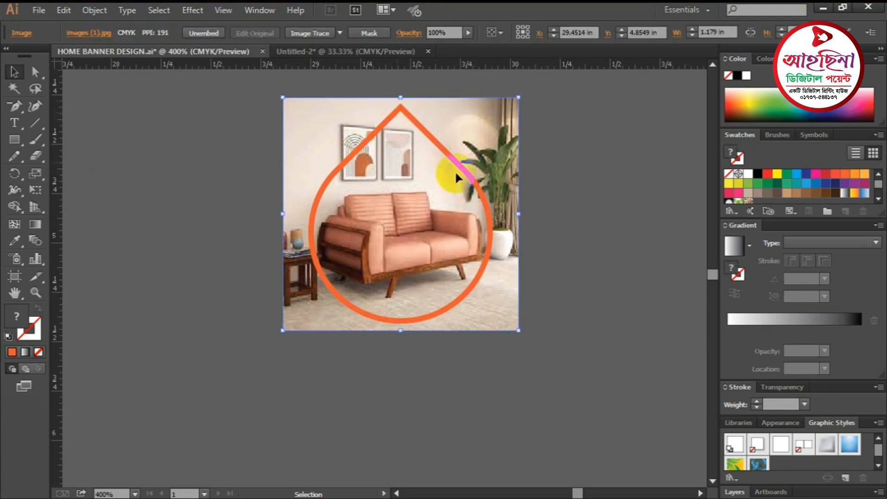
{"action": "left_click", "coordinate": [616, 208]}
{"action": "left_click", "coordinate": [480, 112]}
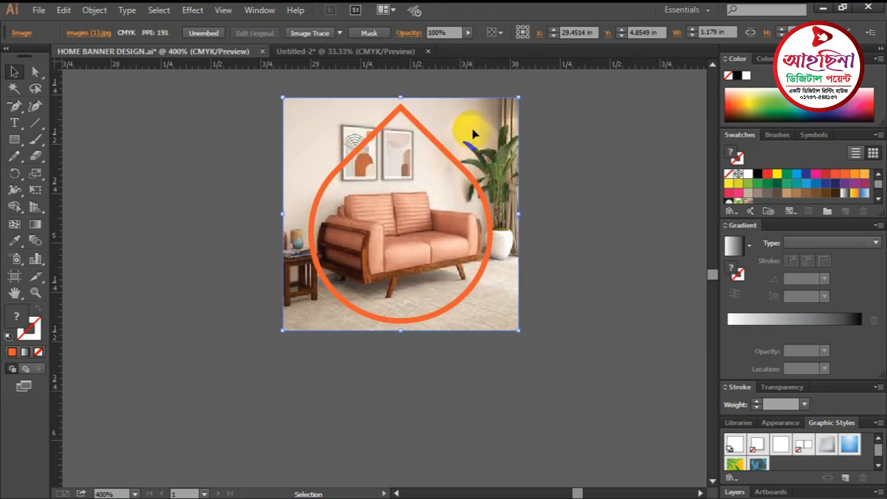
{"action": "left_click", "coordinate": [534, 159]}
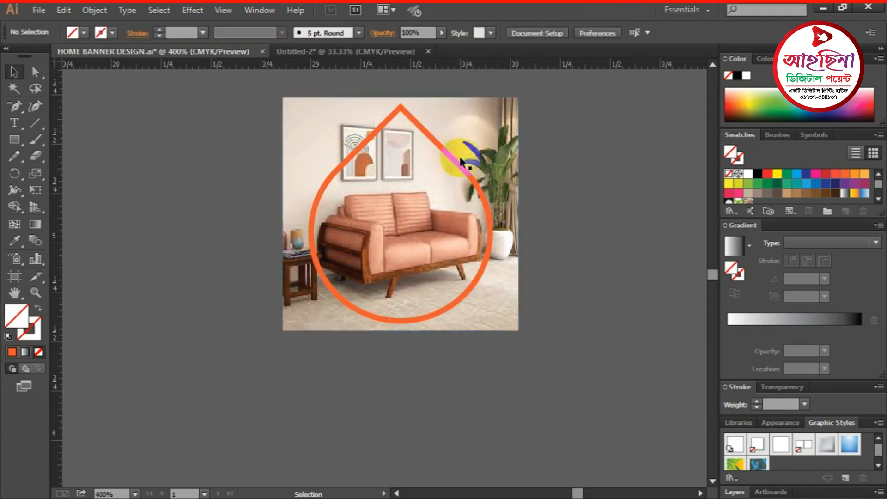
{"action": "left_click", "coordinate": [434, 143]}
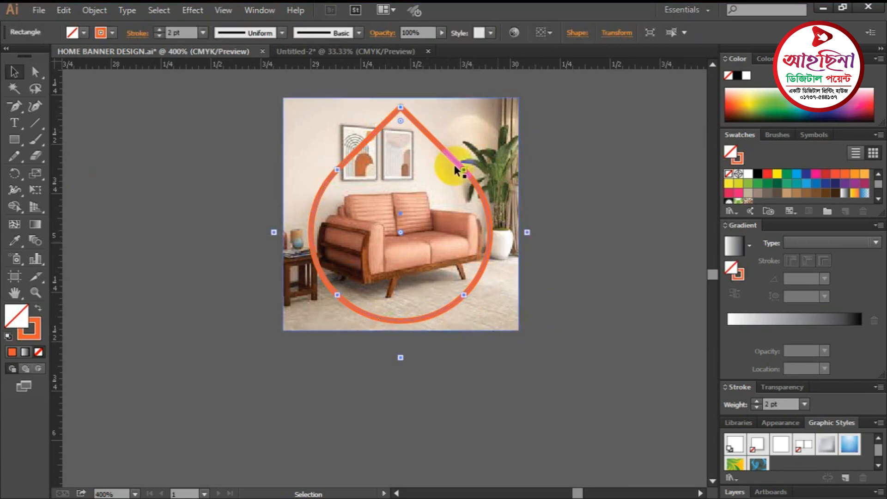
{"action": "left_click", "coordinate": [566, 245]}
{"action": "left_click_drag", "start_coordinate": [590, 289], "coordinate": [380, 190]}
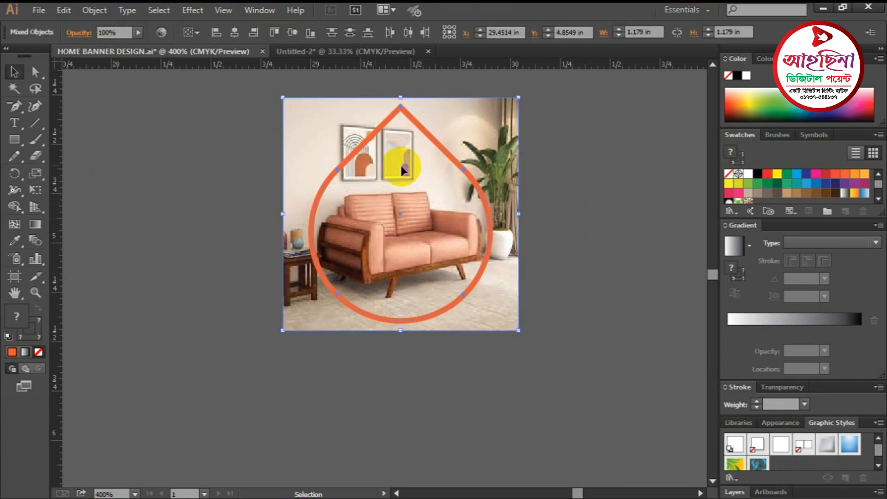
{"action": "right_click", "coordinate": [403, 171]}
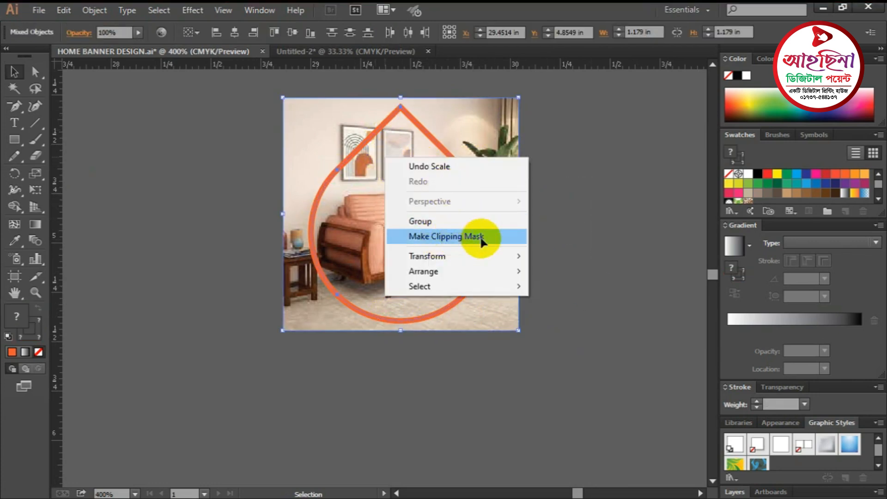
{"action": "left_click", "coordinate": [460, 238]}
{"action": "key", "text": "a"}
{"action": "left_click", "coordinate": [602, 264]}
{"action": "key", "text": "ctrl+minus"}
{"action": "key", "text": "ctrl+minus"}
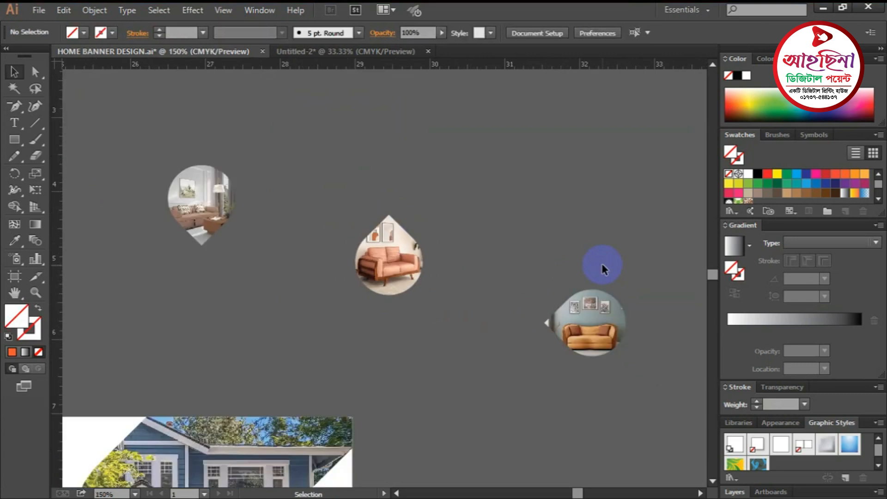
- Move the living-room and orange-sofa teardrops toward each other at the centre
{"action": "left_click_drag", "start_coordinate": [511, 302], "coordinate": [535, 298]}
{"action": "key", "text": "v"}
{"action": "left_click_drag", "start_coordinate": [246, 203], "coordinate": [434, 162]}
{"action": "left_click", "coordinate": [545, 273]}
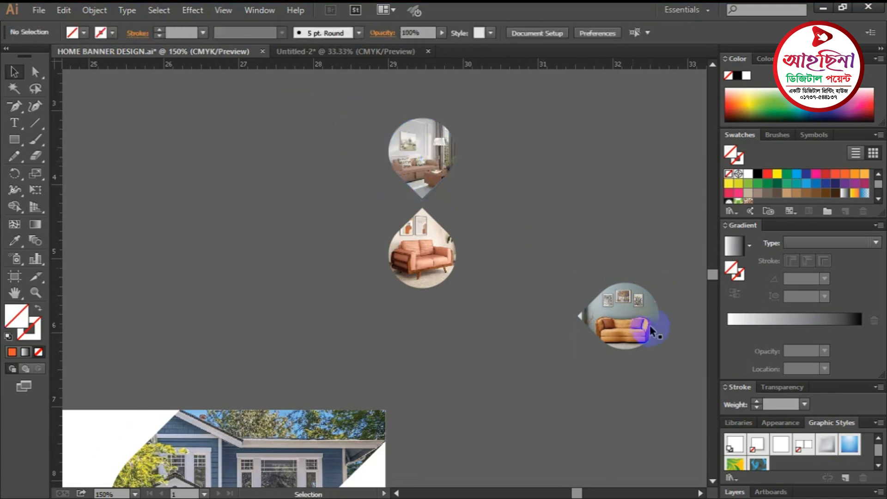
{"action": "left_click_drag", "start_coordinate": [624, 322], "coordinate": [486, 211]}
- Bring the green-sofa teardrop into the clover and fine-tune the orange-sofa petal
{"action": "left_click_drag", "start_coordinate": [454, 261], "coordinate": [396, 252]}
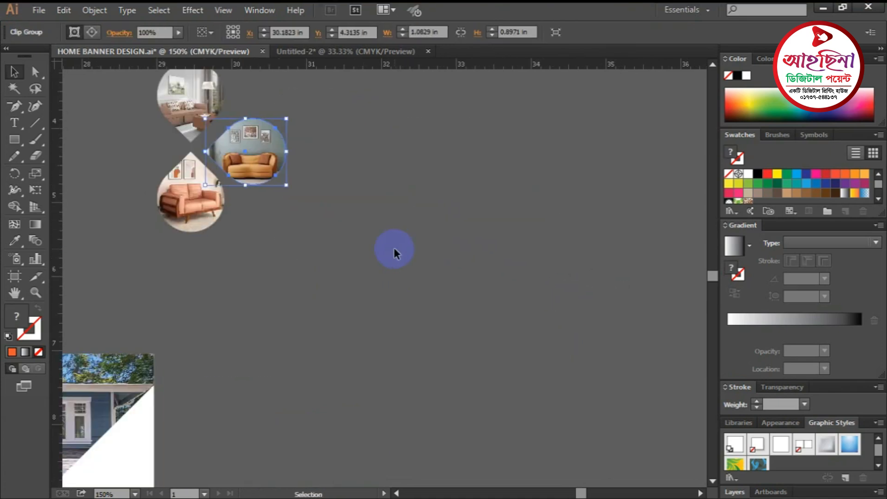
{"action": "scroll", "coordinate": [386, 247], "scroll_direction": "down", "scroll_amount": 2}
{"action": "left_click_drag", "start_coordinate": [95, 283], "coordinate": [244, 230]}
{"action": "left_click", "coordinate": [299, 261], "text": "ctrl"}
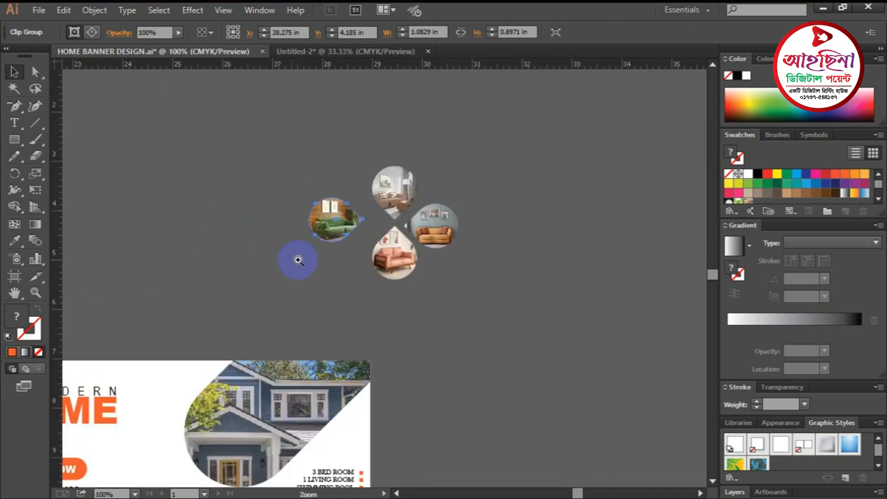
{"action": "left_click", "coordinate": [379, 239], "text": "ctrl"}
{"action": "left_click", "coordinate": [377, 271], "text": "ctrl"}
{"action": "left_click_drag", "start_coordinate": [257, 250], "coordinate": [338, 263]}
{"action": "left_click_drag", "start_coordinate": [516, 236], "coordinate": [509, 228]}
{"action": "left_click", "coordinate": [587, 321]}
- Add vertical and horizontal guides crossing at the clover centre
{"action": "left_click", "coordinate": [438, 251], "text": "ctrl"}
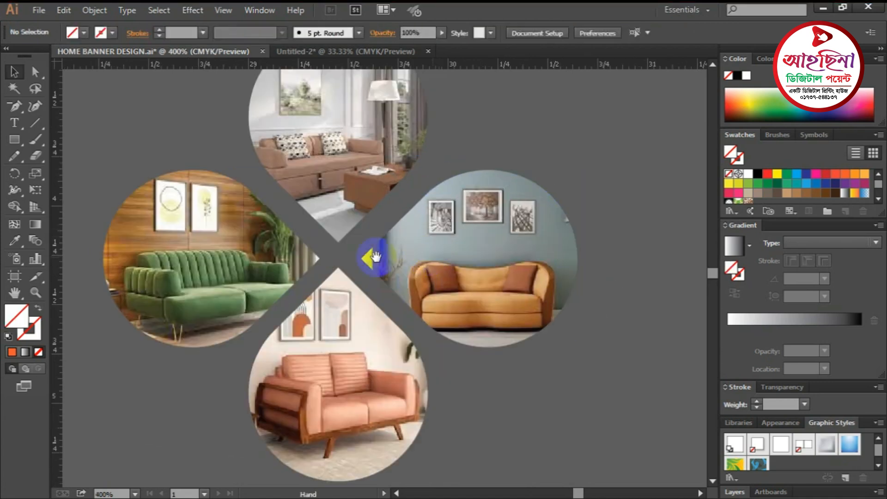
{"action": "left_click", "coordinate": [362, 188]}
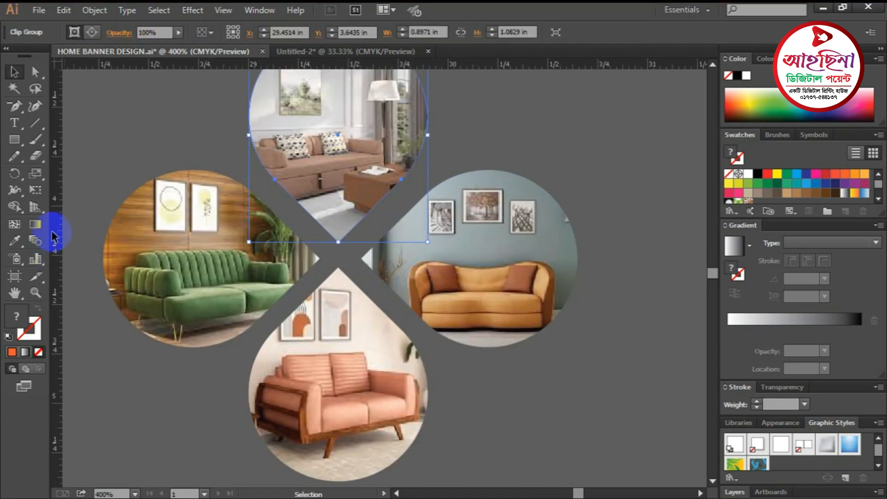
{"action": "left_click_drag", "start_coordinate": [53, 237], "coordinate": [338, 259]}
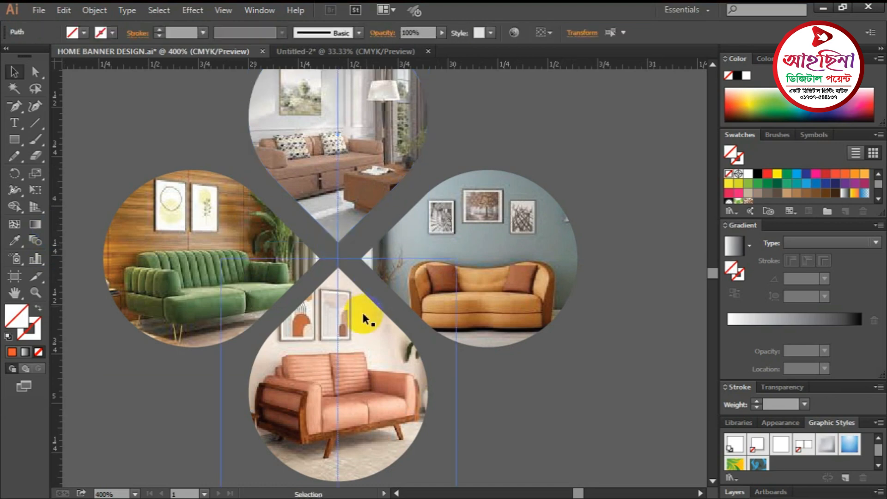
{"action": "left_click", "coordinate": [345, 305], "text": "ctrl"}
{"action": "left_click", "coordinate": [351, 264], "text": "ctrl"}
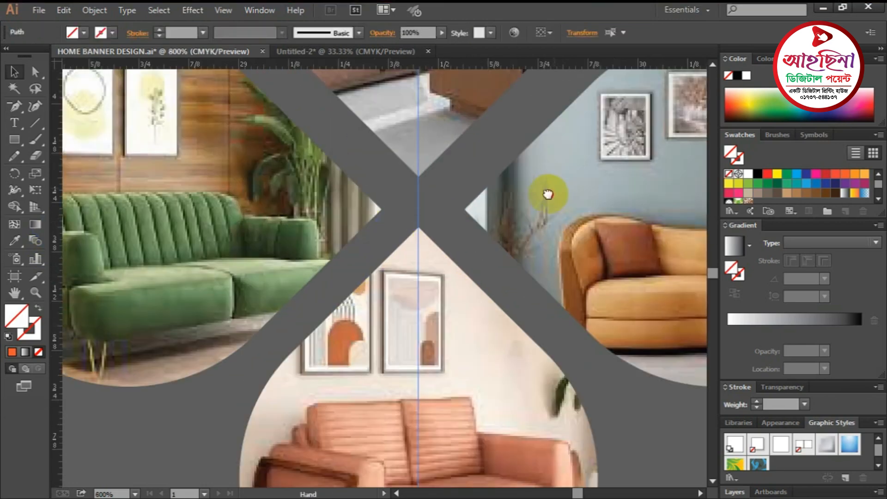
{"action": "left_click_drag", "start_coordinate": [549, 194], "coordinate": [530, 212]}
{"action": "left_click_drag", "start_coordinate": [500, 71], "coordinate": [447, 226]}
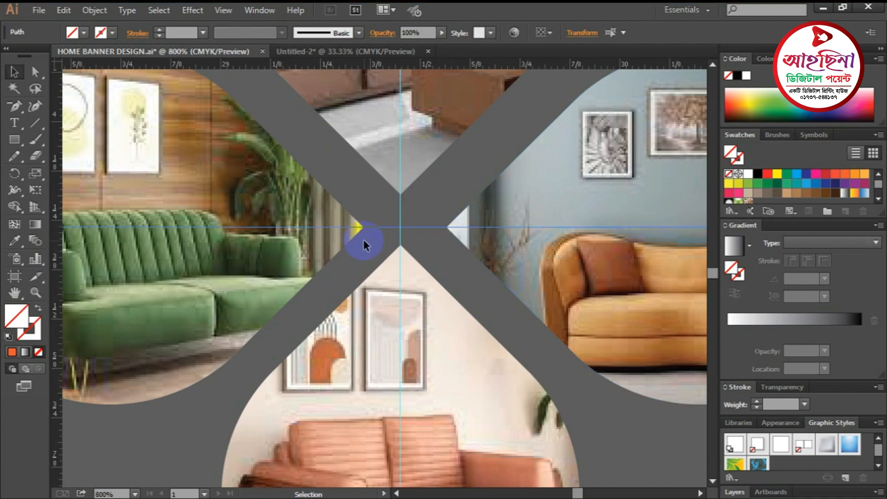
- Delete the helper guides
{"action": "key", "text": "ctrl+minus"}
{"action": "key", "text": "ctrl+minus"}
{"action": "key", "text": "ctrl+minus"}
{"action": "key", "text": "ctrl+minus"}
{"action": "key", "text": "ctrl+minus"}
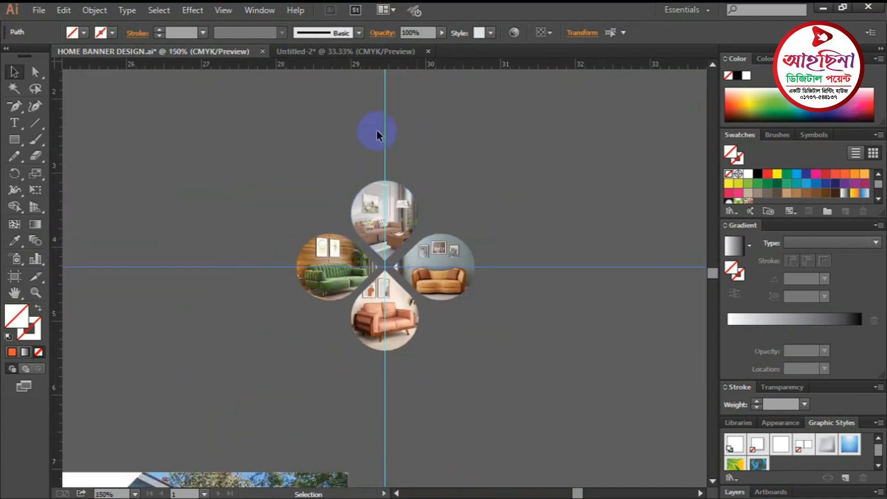
{"action": "left_click", "coordinate": [574, 330]}
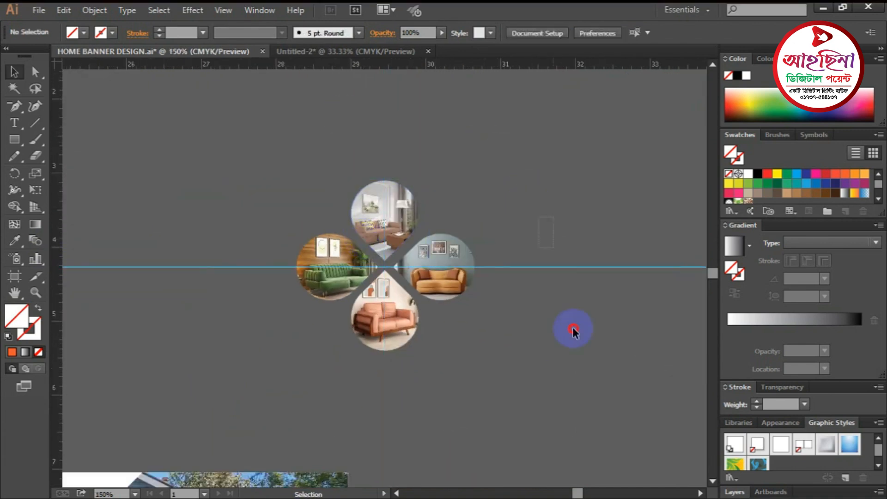
{"action": "left_click_drag", "start_coordinate": [573, 329], "coordinate": [573, 329]}
{"action": "key", "text": "Delete"}
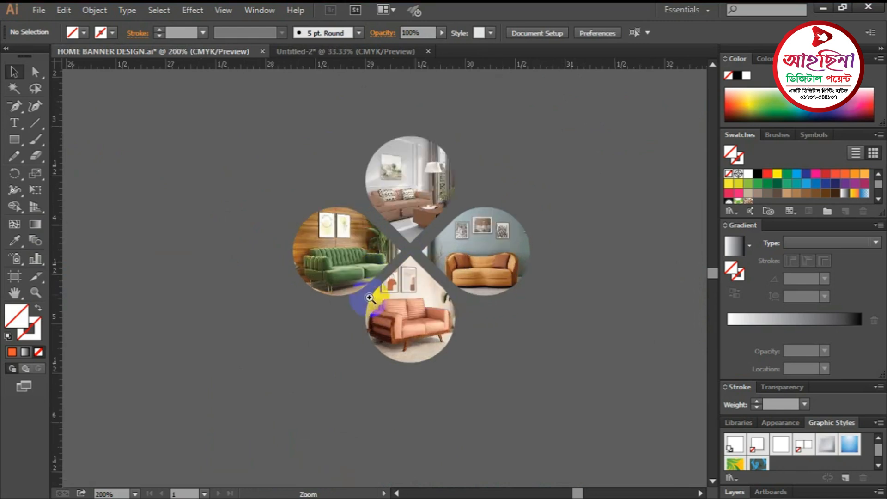
{"action": "scroll", "coordinate": [367, 297], "scroll_direction": "up", "scroll_amount": 2}
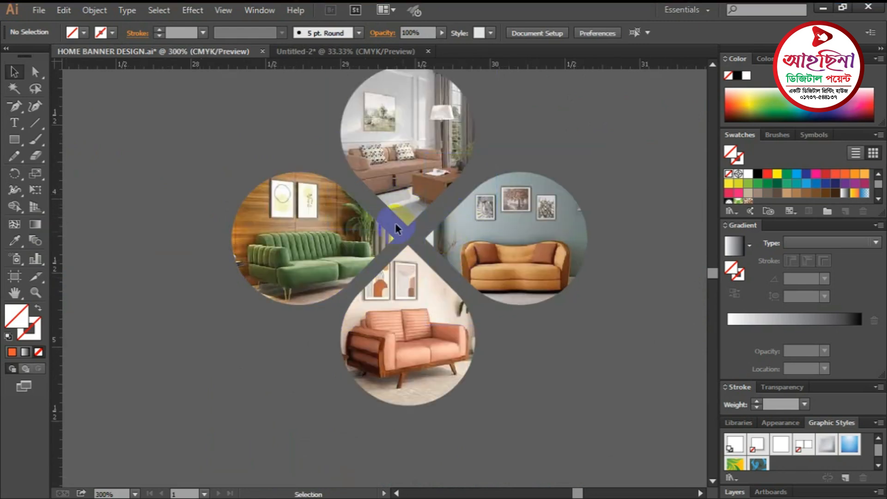
- Nudge the top petal down, right petal left and left petal right to even the gaps
{"action": "left_click", "coordinate": [424, 174]}
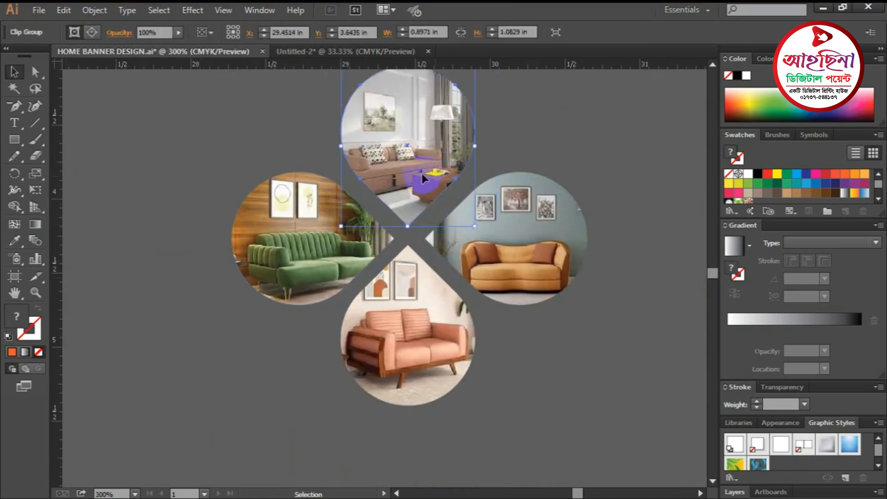
{"action": "key", "text": "Down"}
{"action": "key", "text": "Down"}
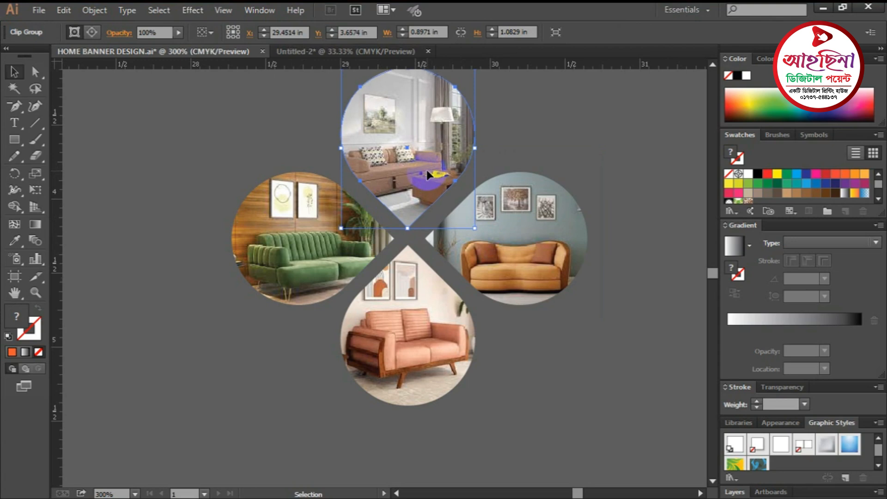
{"action": "left_click", "coordinate": [410, 311]}
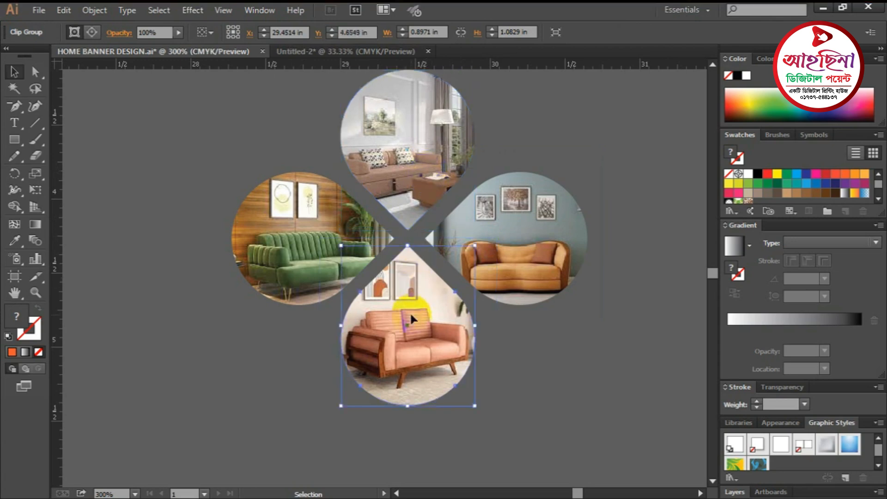
{"action": "left_click", "coordinate": [527, 235]}
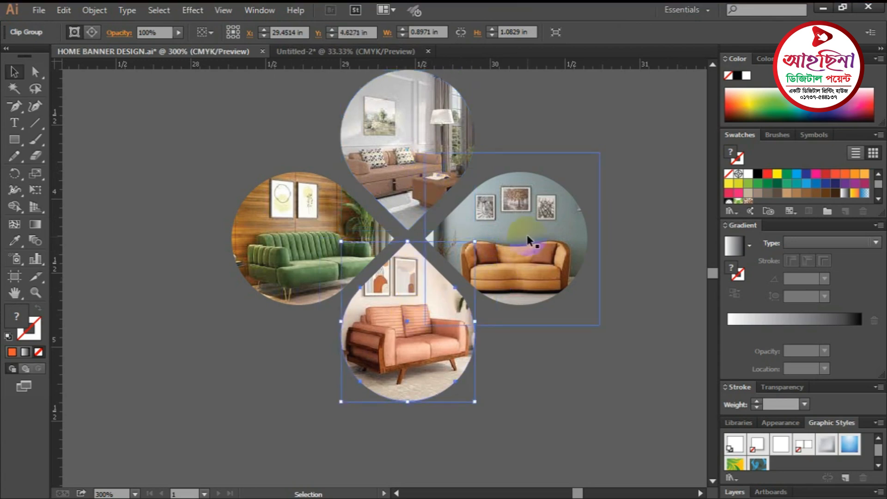
{"action": "key", "text": "Left"}
{"action": "key", "text": "Left"}
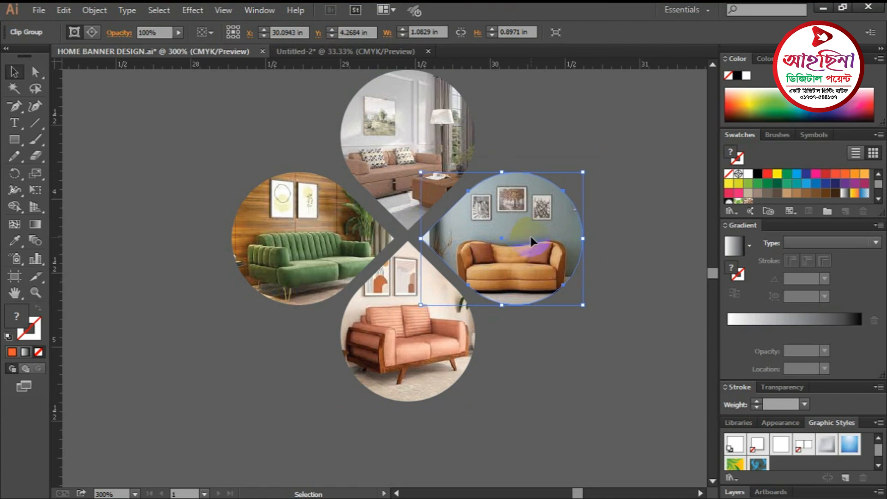
{"action": "left_click", "coordinate": [329, 253]}
{"action": "key", "text": "Right"}
{"action": "key", "text": "Right"}
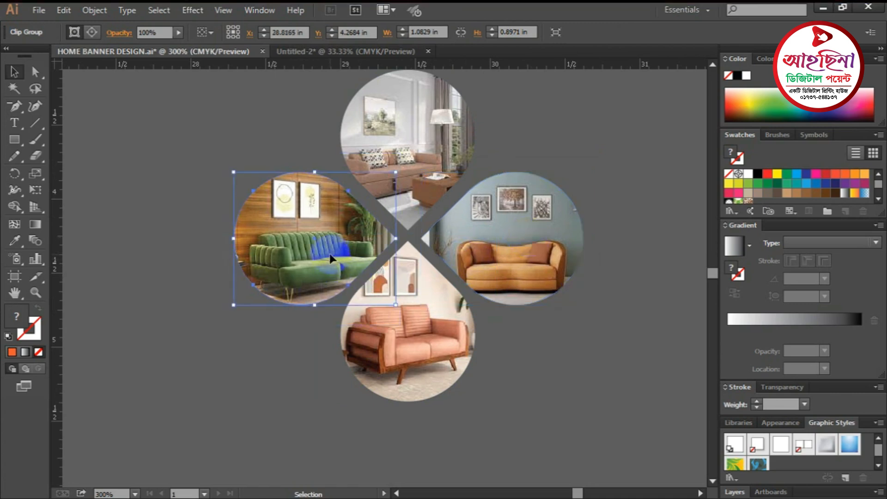
{"action": "left_click", "coordinate": [574, 334]}
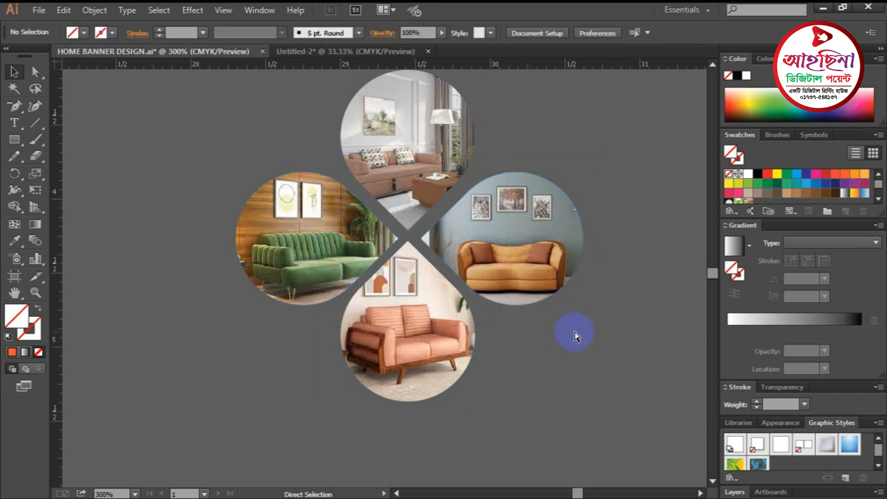
{"action": "key", "text": "ctrl+minus"}
{"action": "key", "text": "ctrl+minus"}
{"action": "left_click_drag", "start_coordinate": [476, 318], "coordinate": [525, 262]}
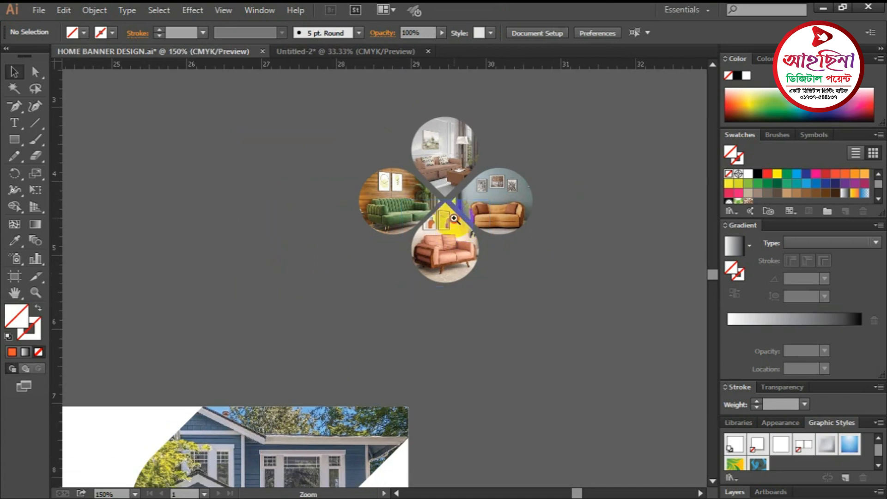
{"action": "left_click", "coordinate": [453, 219], "text": "ctrl"}
- Give the top, left green-sofa, right orange-sofa and bottom pink-sofa petals a 1 pt blue stroke
{"action": "left_click", "coordinate": [371, 196]}
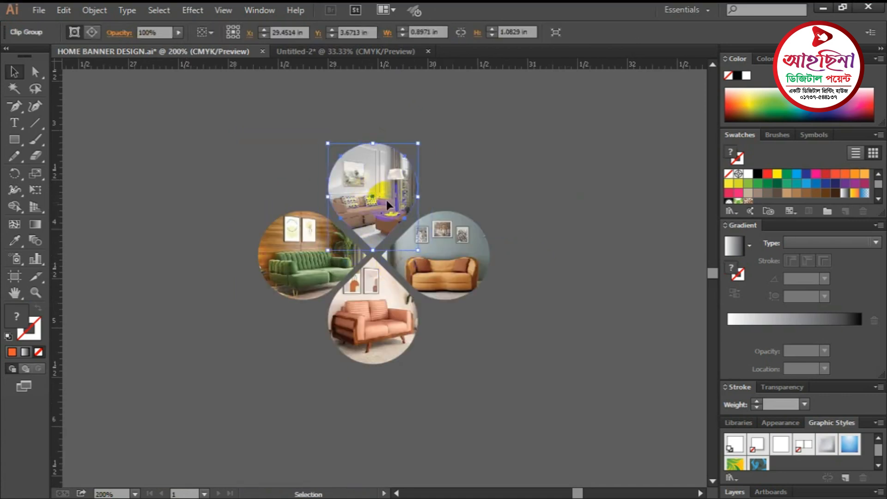
{"action": "left_click", "coordinate": [28, 326]}
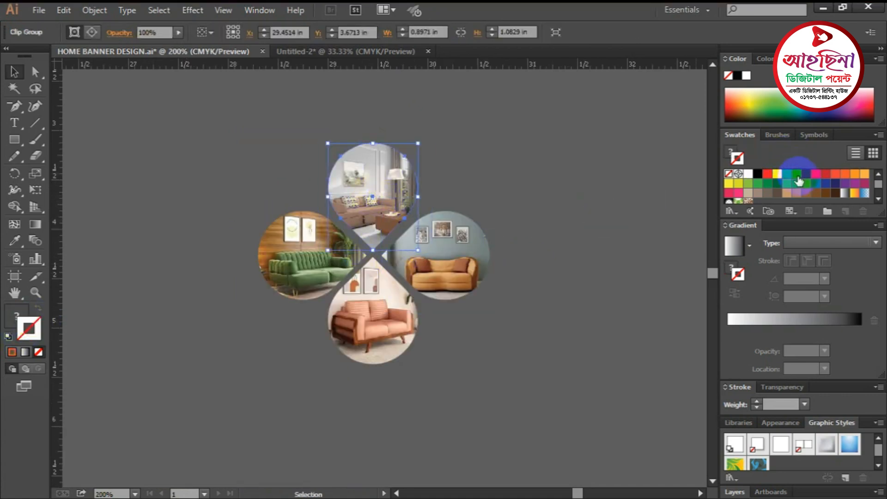
{"action": "left_click", "coordinate": [798, 176]}
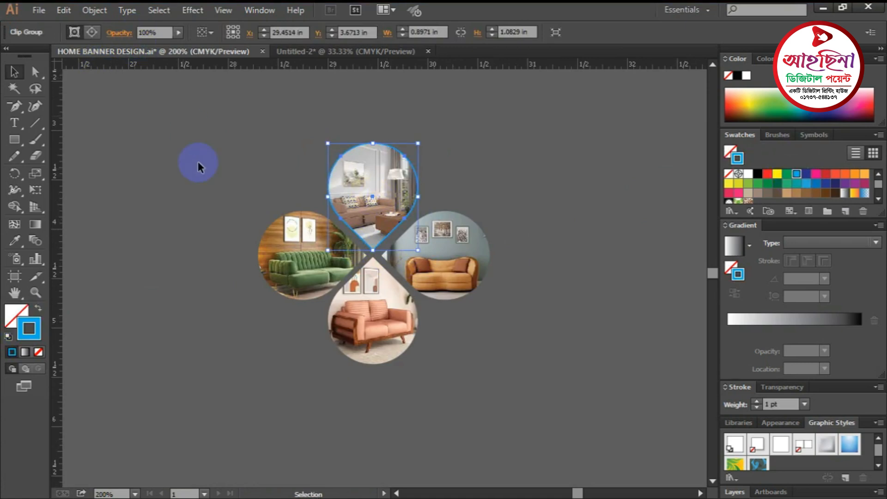
{"action": "left_click", "coordinate": [296, 256]}
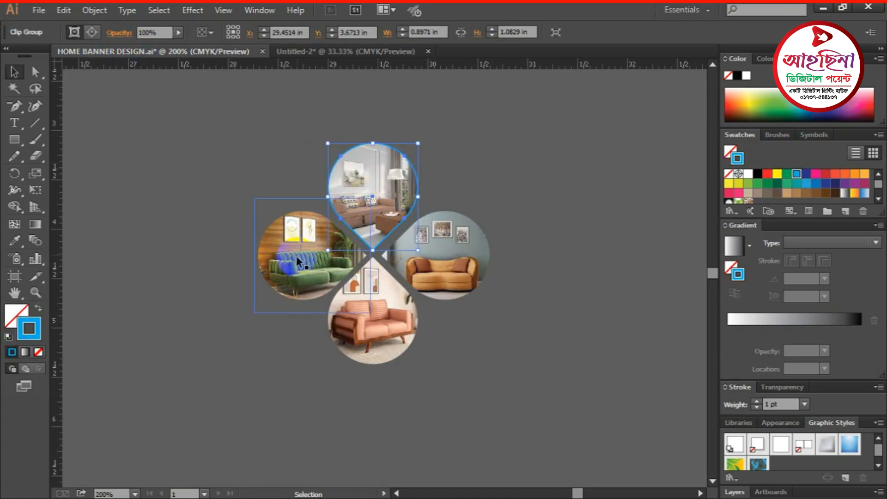
{"action": "left_click", "coordinate": [796, 179]}
{"action": "left_click", "coordinate": [449, 257]}
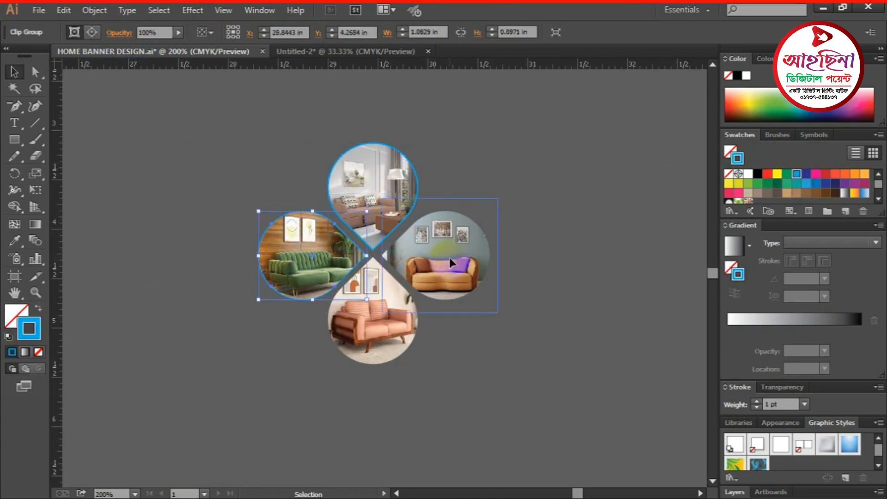
{"action": "left_click", "coordinate": [796, 180]}
{"action": "left_click", "coordinate": [384, 306]}
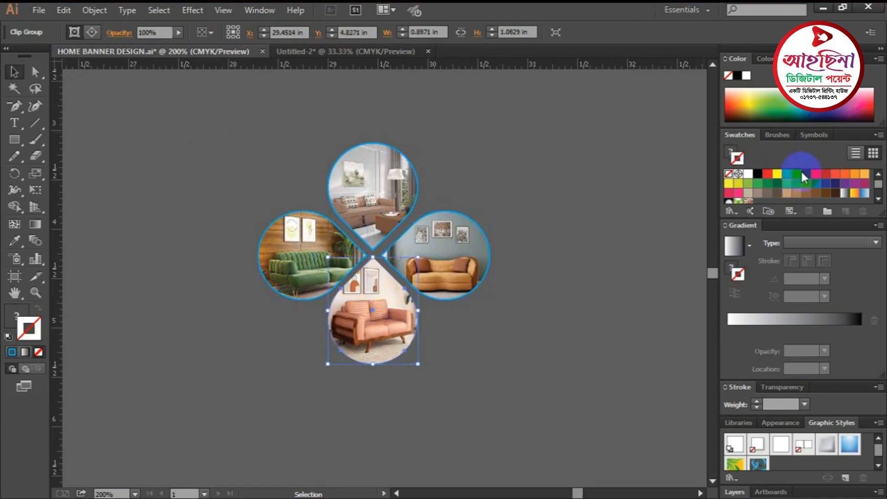
{"action": "left_click", "coordinate": [801, 174]}
{"action": "left_click", "coordinate": [560, 238]}
{"action": "key", "text": "ctrl+minus"}
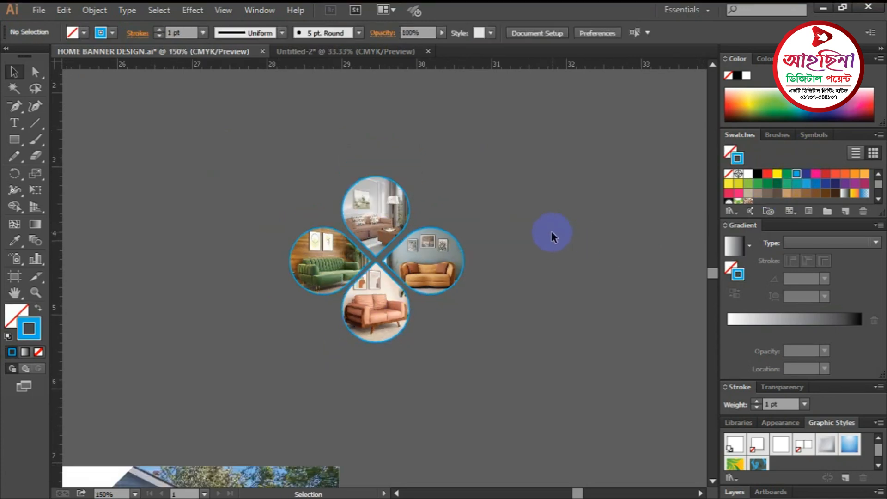
{"action": "left_click_drag", "start_coordinate": [498, 333], "coordinate": [529, 246]}
- Select all four outlined petals and drag them onto the banner, overlapping the house photo's left edge
{"action": "key", "text": "ctrl+minus"}
{"action": "key", "text": "ctrl+minus"}
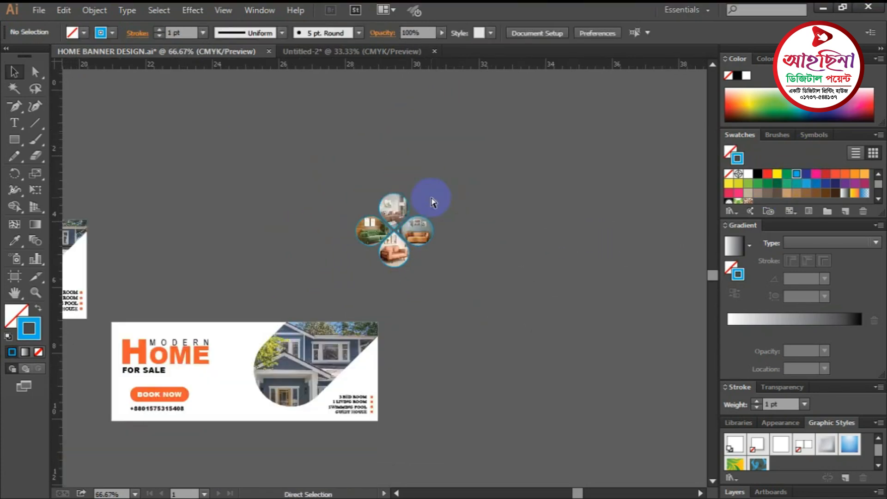
{"action": "left_click", "coordinate": [406, 263], "text": "ctrl"}
{"action": "left_click_drag", "start_coordinate": [407, 317], "coordinate": [507, 242]}
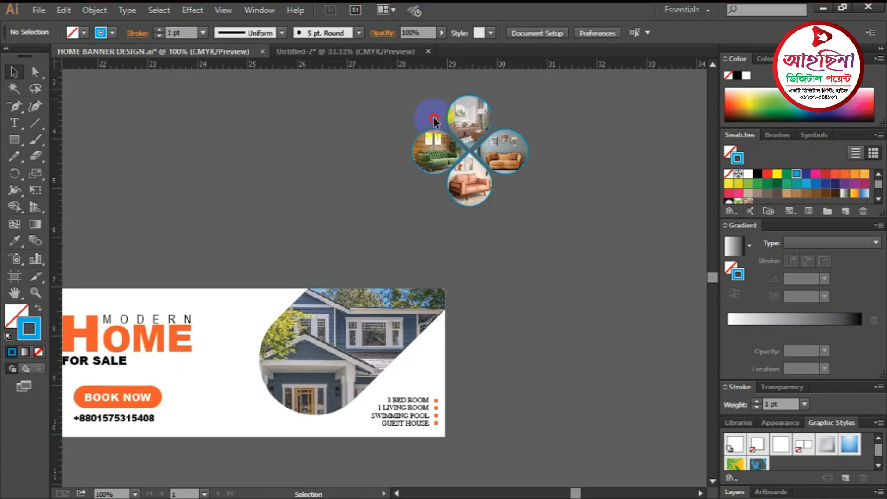
{"action": "left_click_drag", "start_coordinate": [434, 118], "coordinate": [553, 235]}
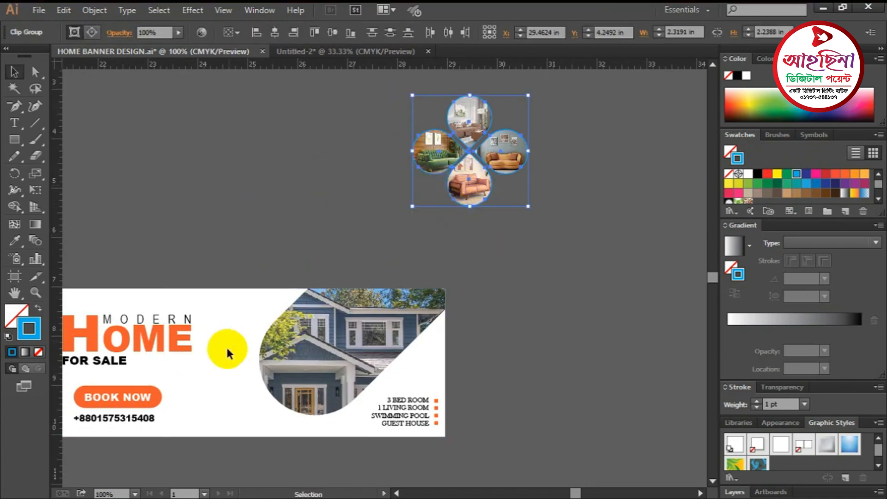
{"action": "left_click_drag", "start_coordinate": [501, 258], "coordinate": [619, 199]}
{"action": "left_click_drag", "start_coordinate": [523, 238], "coordinate": [392, 342]}
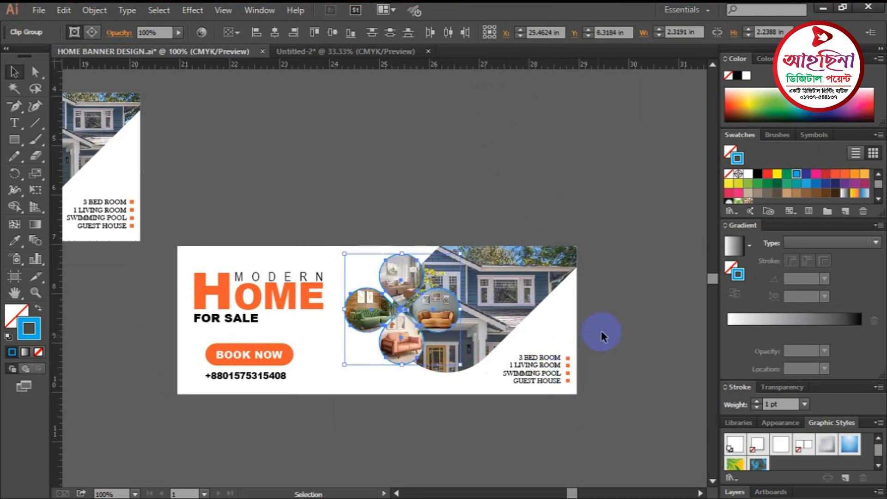
{"action": "left_click", "coordinate": [611, 315]}
{"action": "scroll", "coordinate": [595, 312], "scroll_direction": "down", "scroll_amount": 4}
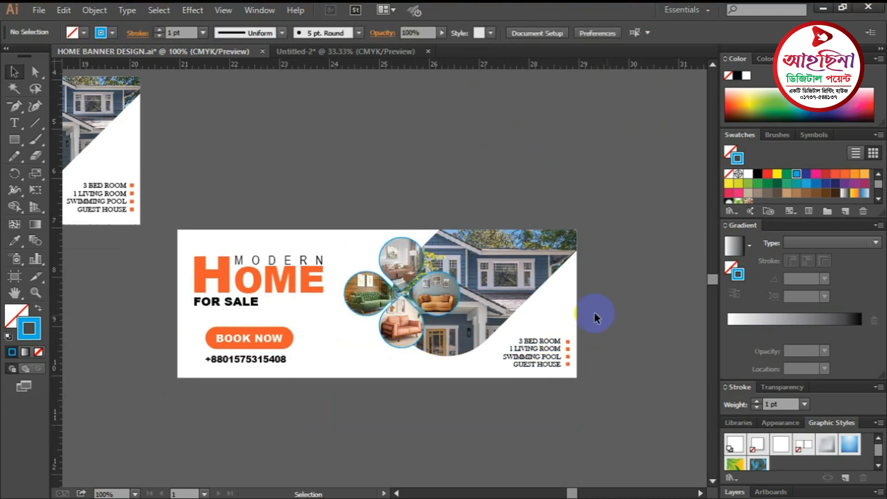
{"action": "key", "text": "z"}
{"action": "left_click", "coordinate": [388, 253]}
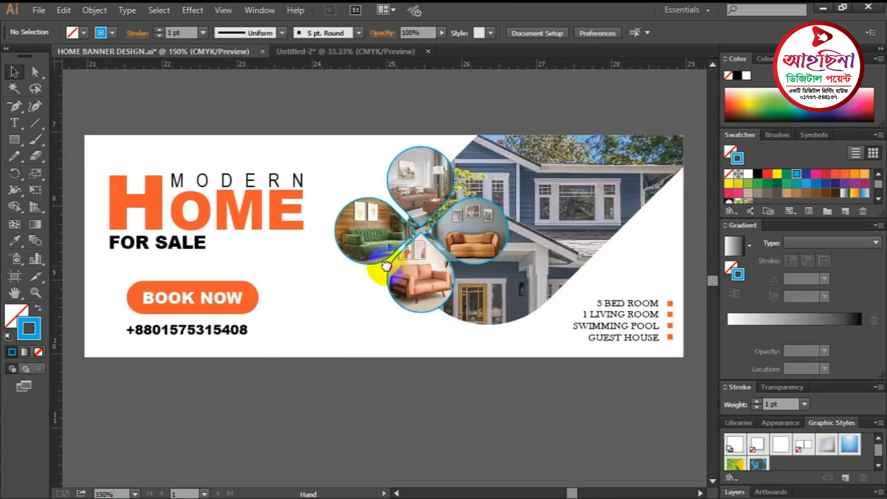
- Zoom in closer on the clover and nudge the top petal down slightly
{"action": "key", "text": "v"}
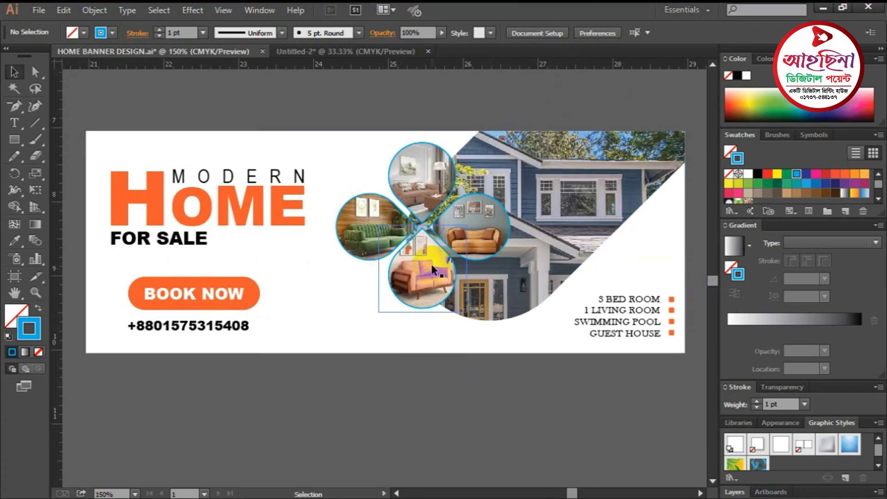
{"action": "key", "text": "ctrl+space"}
{"action": "left_click", "coordinate": [422, 249]}
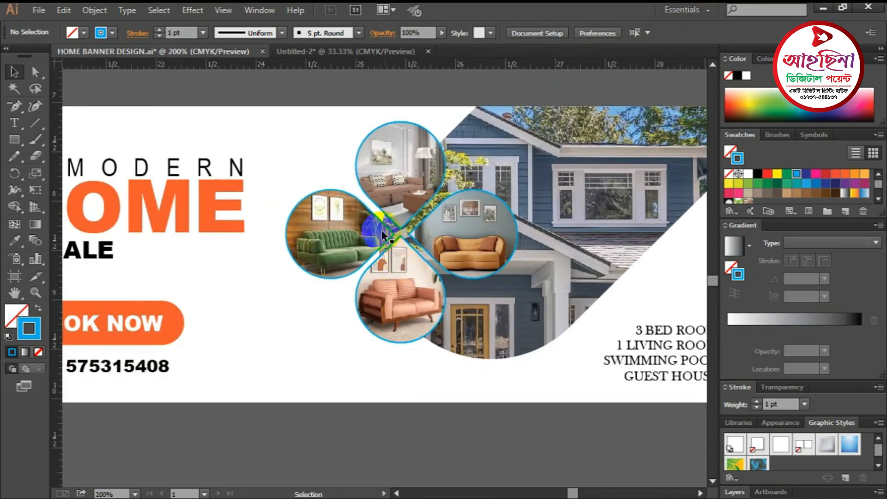
{"action": "left_click_drag", "start_coordinate": [401, 236], "coordinate": [448, 197]}
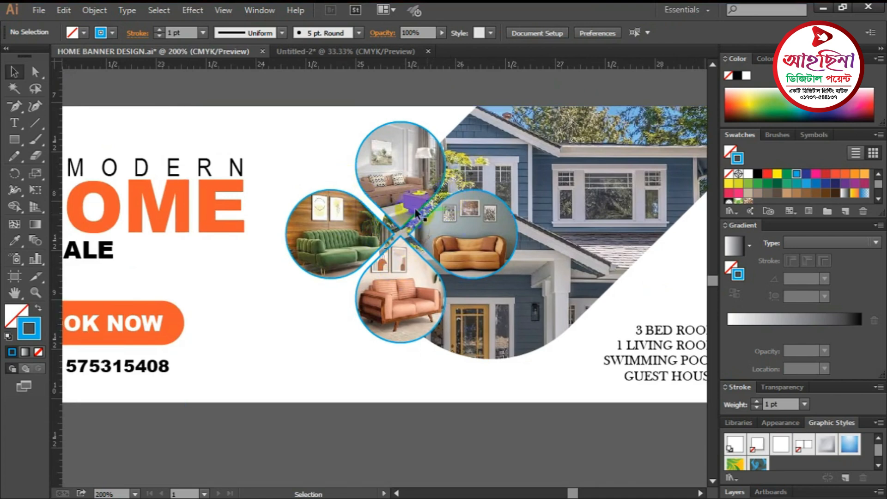
{"action": "left_click", "coordinate": [405, 183]}
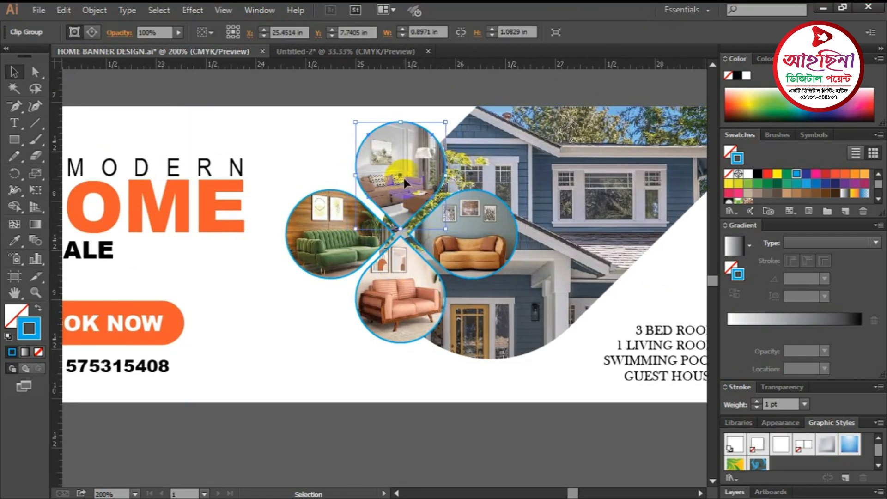
{"action": "key", "text": "Down"}
- Nudge the bottom petal up, check the left and right petals, then view the whole banner
{"action": "left_click", "coordinate": [410, 295]}
{"action": "key", "text": "Up"}
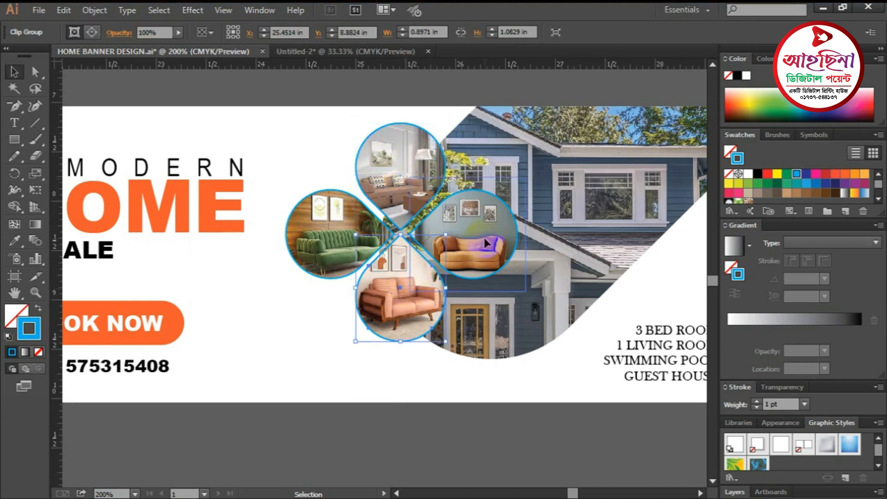
{"action": "left_click", "coordinate": [486, 243]}
{"action": "left_click", "coordinate": [333, 233]}
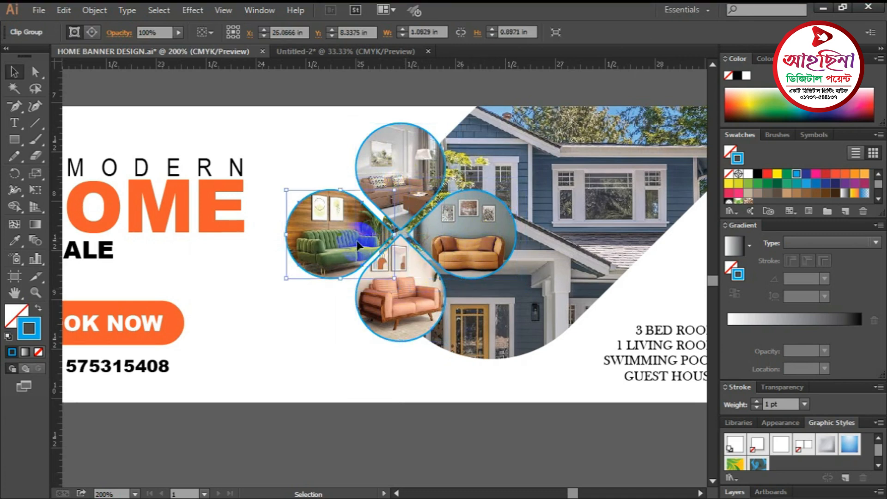
{"action": "left_click", "coordinate": [348, 116]}
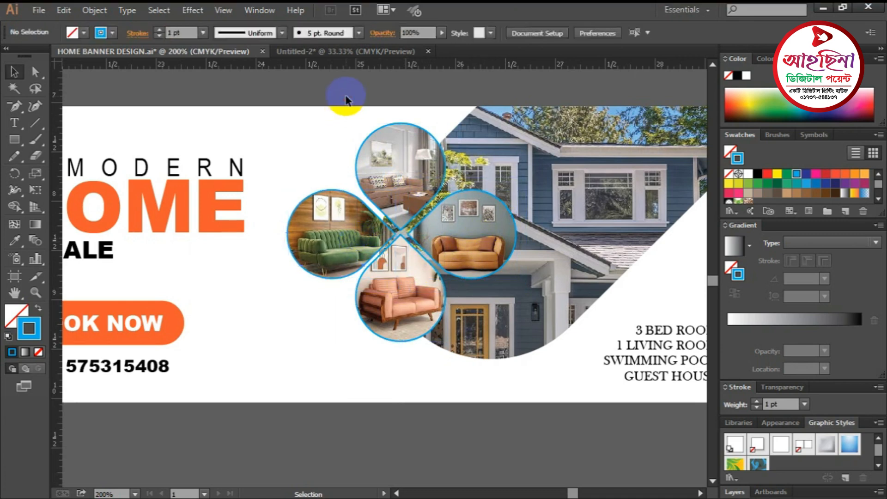
{"action": "key", "text": "ctrl+minus"}
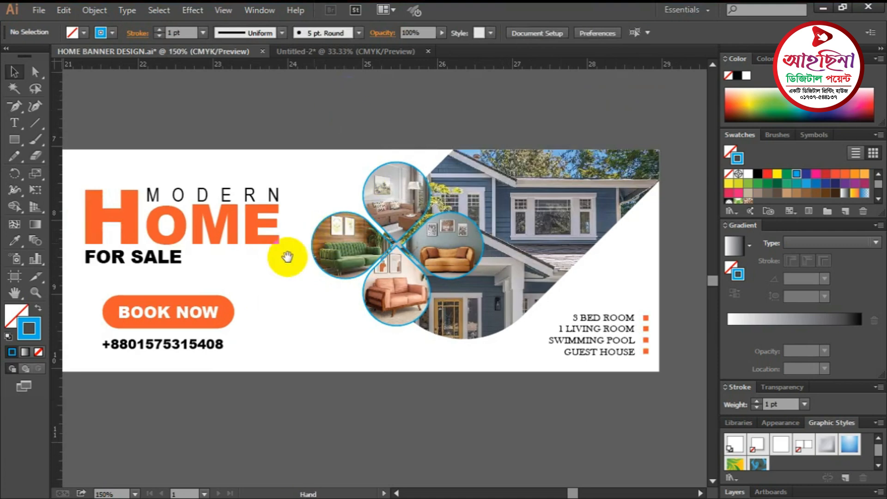
{"action": "left_click_drag", "start_coordinate": [287, 258], "coordinate": [301, 230]}
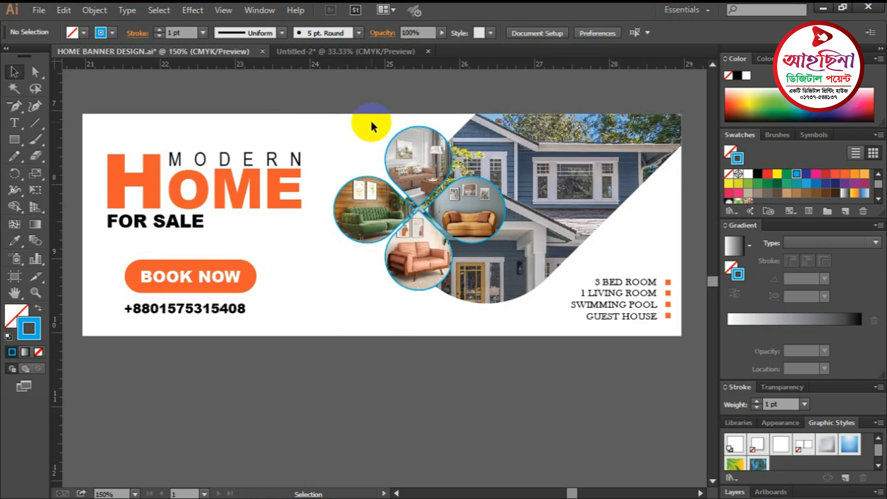
{"action": "scroll", "coordinate": [372, 118], "scroll_direction": "down", "scroll_amount": 1}
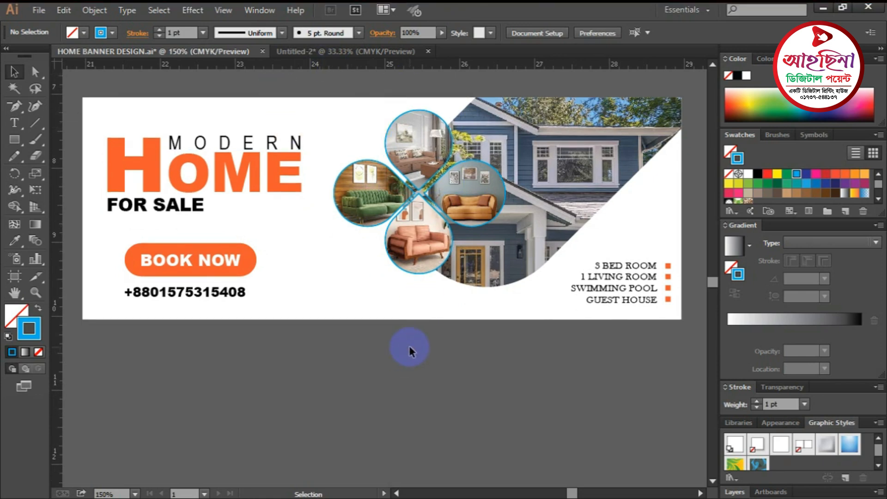
{"action": "scroll", "coordinate": [409, 348], "scroll_direction": "up", "scroll_amount": 1}
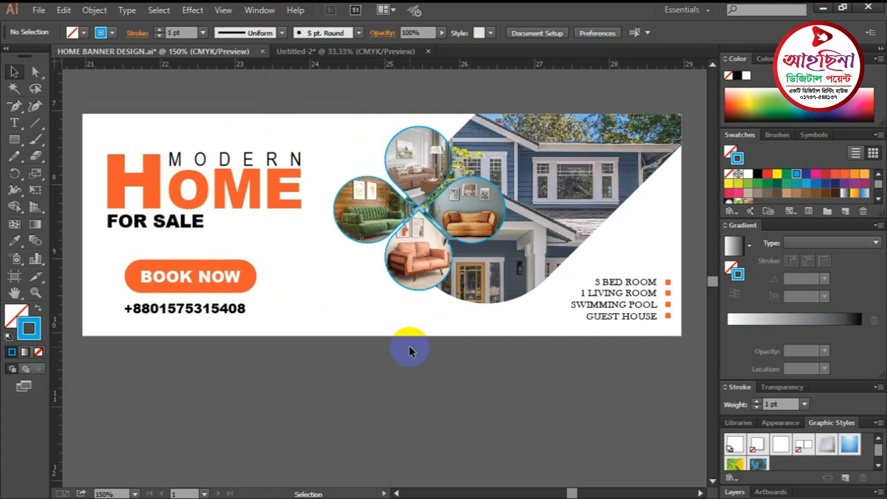